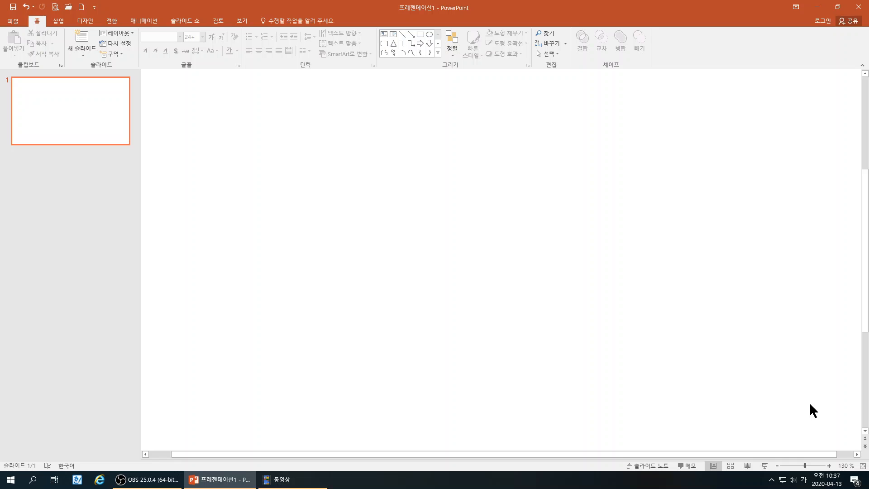
# Step: Restore the slide's deleted title and subtitle placeholders and delete the subtitle placeholder
pyautogui.hotkey('ctrl', 'z')
pyautogui.click(566, 403)
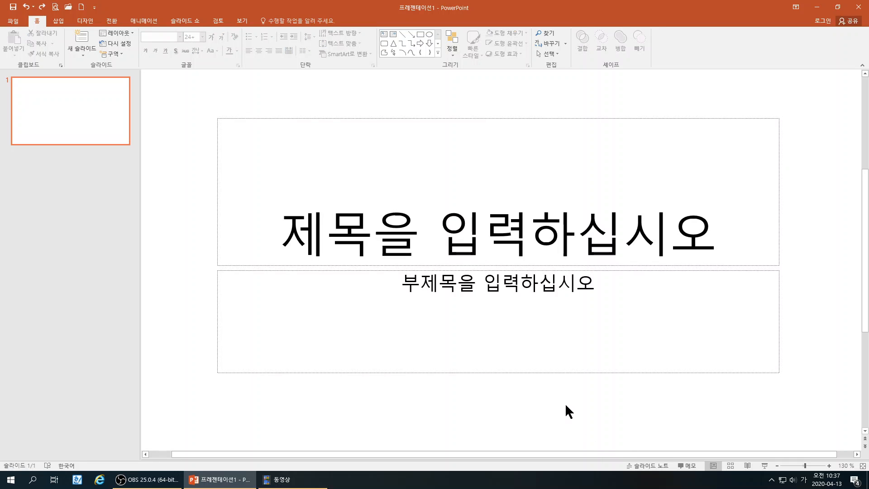
pyautogui.click(558, 373)
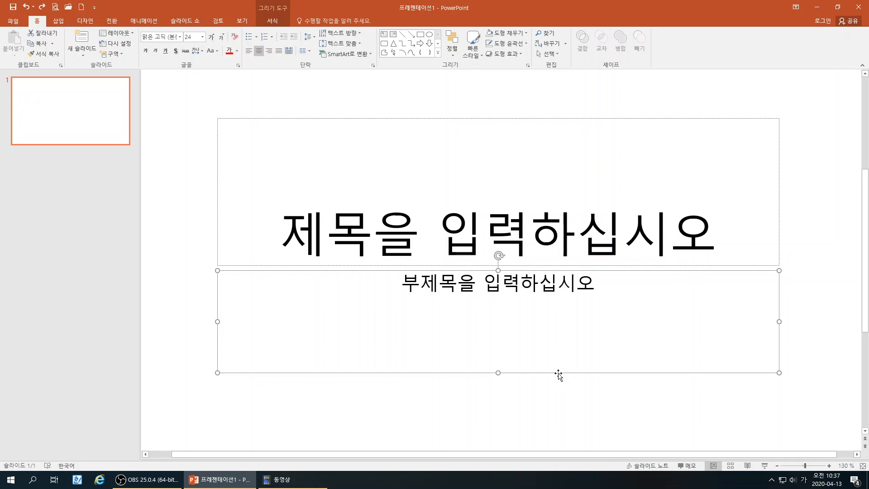
pyautogui.press('Delete')
pyautogui.click(553, 266)
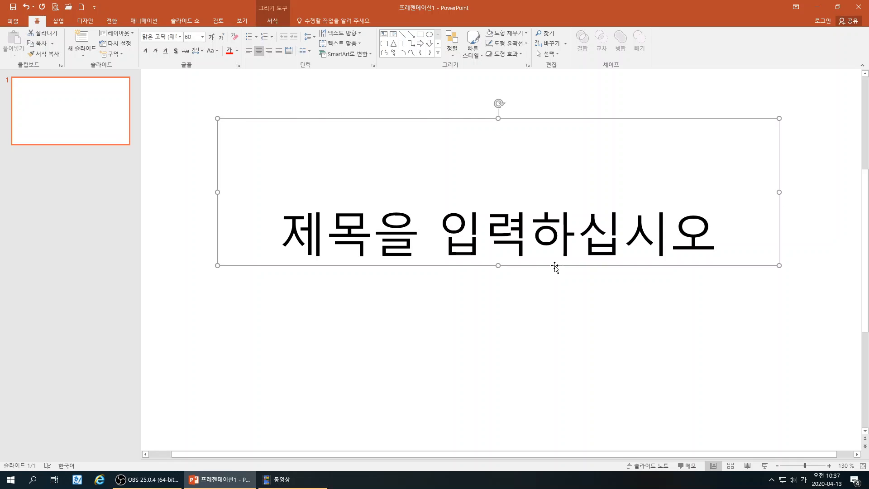
pyautogui.click(552, 316)
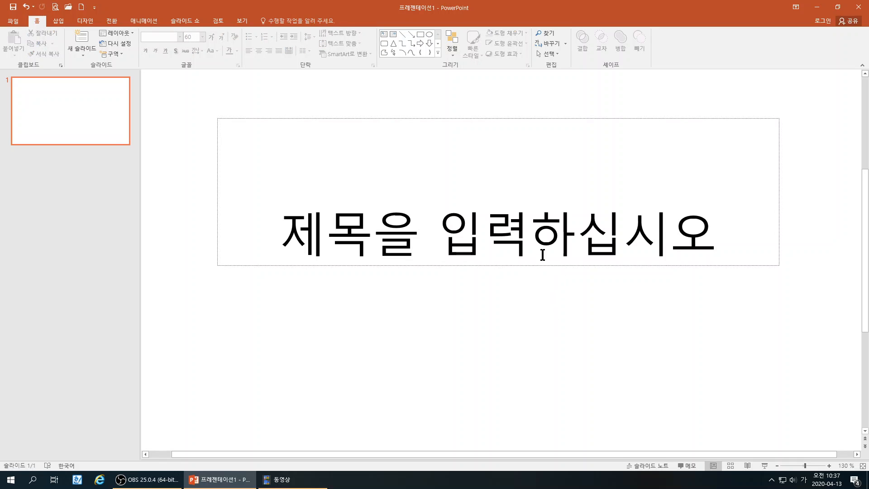
# Step: Delete the title placeholder by its border and undo the deletion
pyautogui.click(533, 222)
pyautogui.click(529, 291)
pyautogui.click(531, 267)
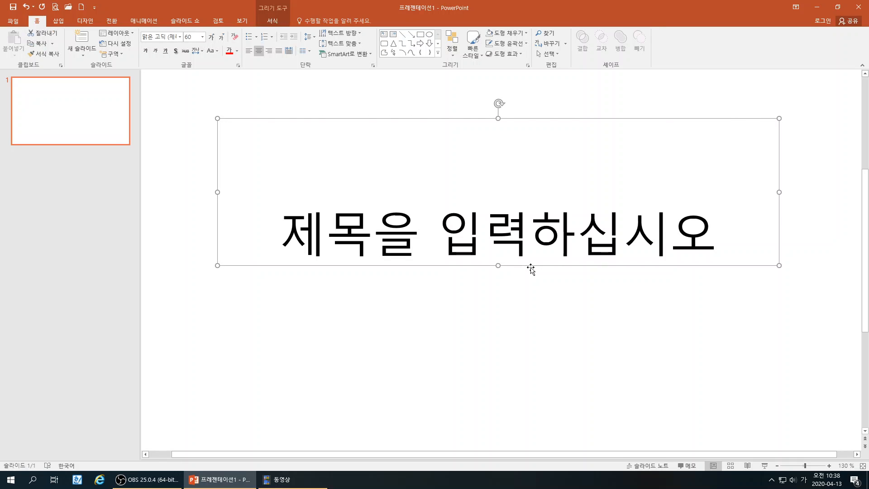
pyautogui.press('Delete')
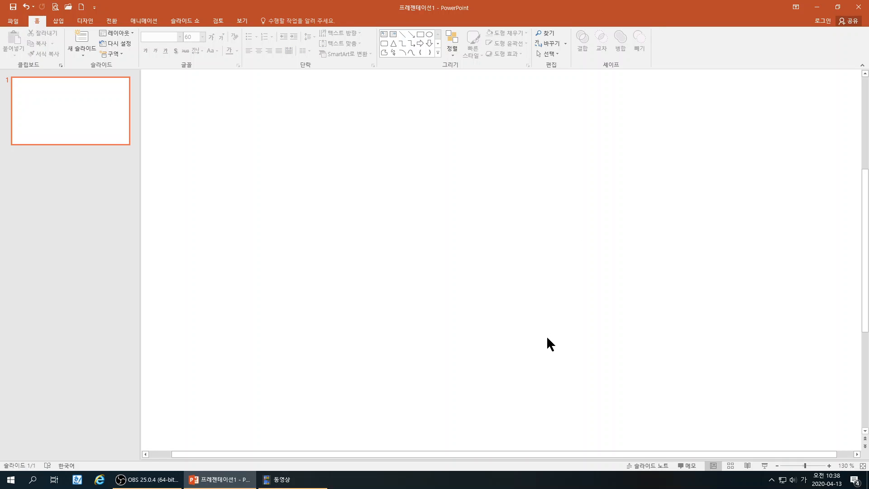
pyautogui.hotkey('ctrl', 'z')
# Step: Change the first slide's layout to the blank layout (빈 화면)
pyautogui.click(499, 345)
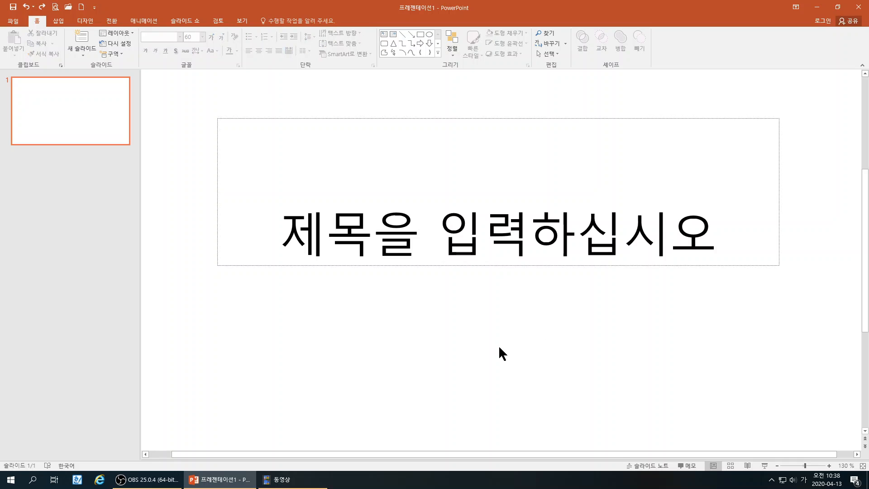
pyautogui.click(113, 32)
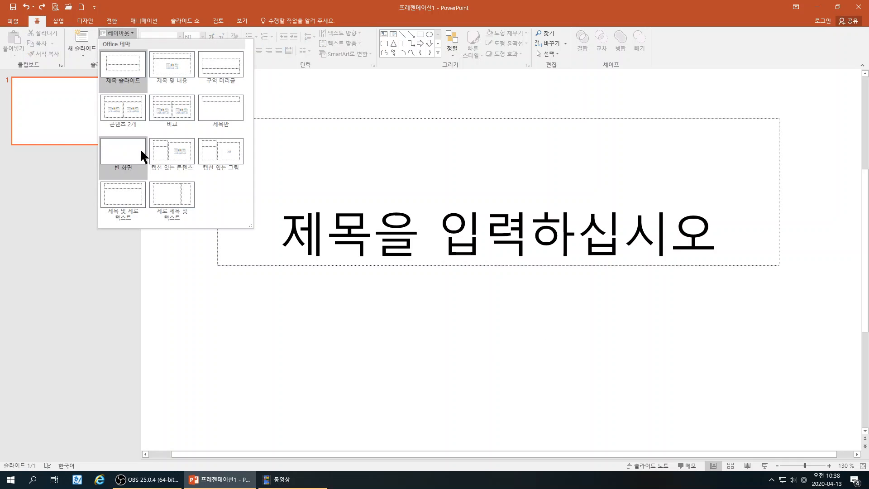
pyautogui.click(141, 161)
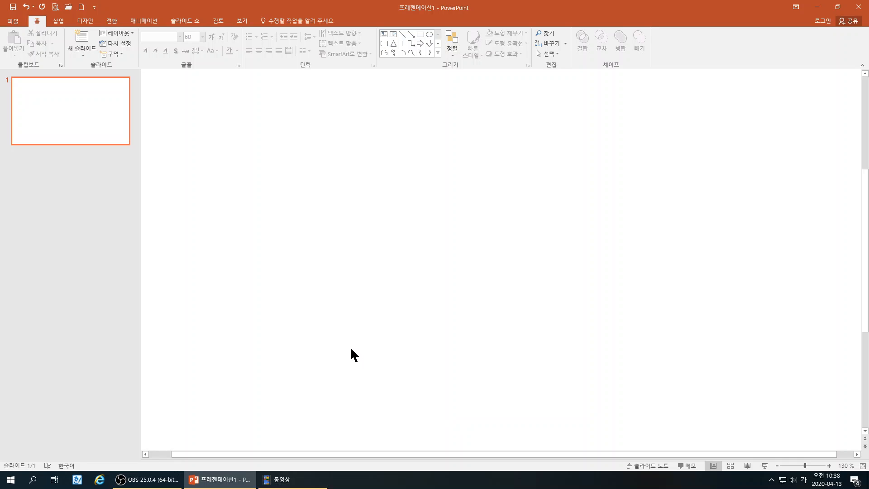
# Step: Insert WordArt in the orange outlined style from the first row of styles on the blank slide
pyautogui.click(59, 21)
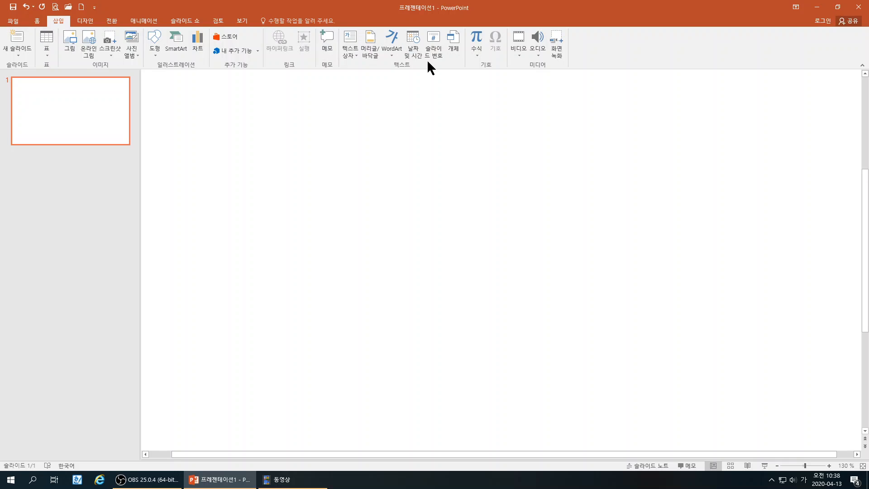
pyautogui.click(395, 53)
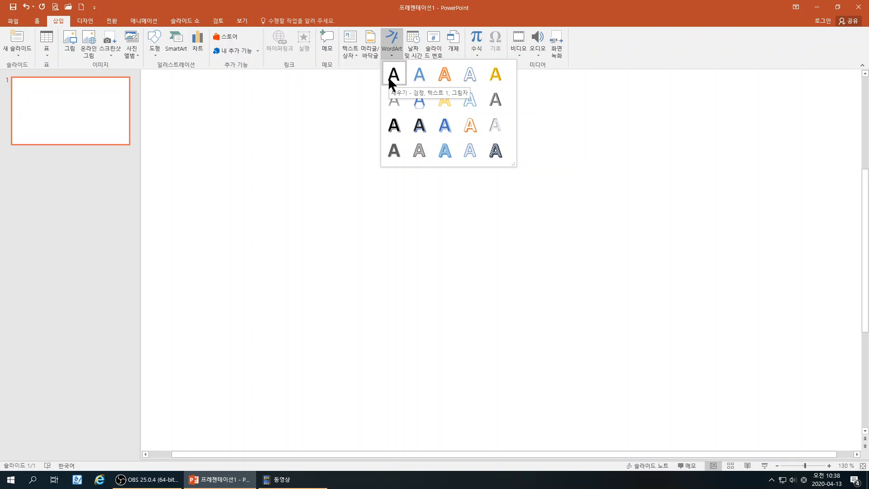
pyautogui.click(445, 75)
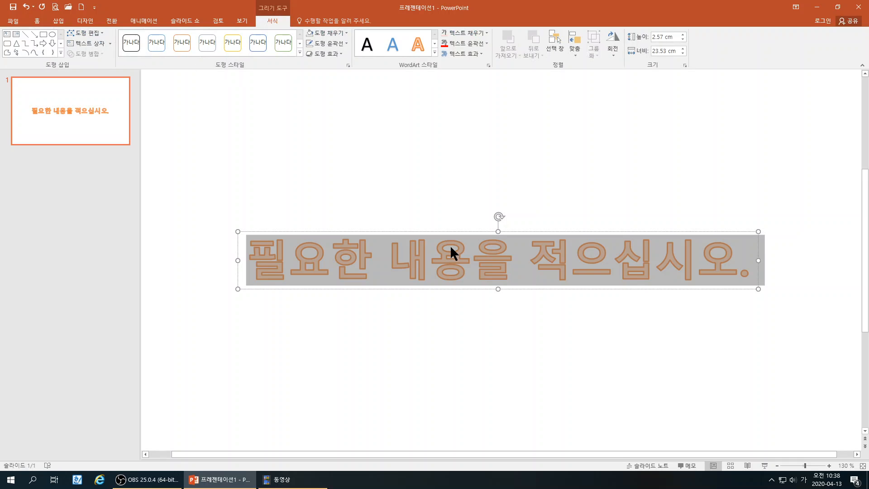
# Step: Erase all the sample text from the WordArt and delete its empty box
pyautogui.click(451, 249)
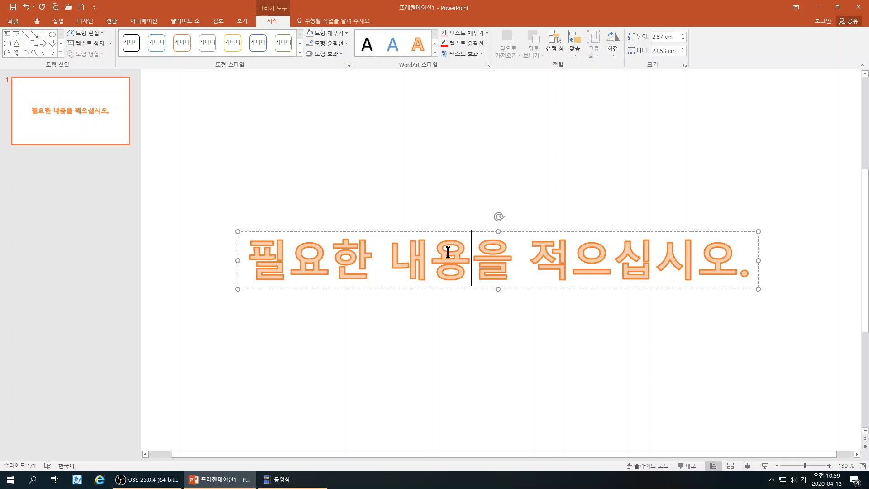
pyautogui.press('BackSpace')
pyautogui.press('BackSpace')
pyautogui.press('BackSpace')
pyautogui.press('BackSpace')
pyautogui.press('BackSpace')
pyautogui.press('BackSpace')
pyautogui.press('Delete')
pyautogui.press('Delete')
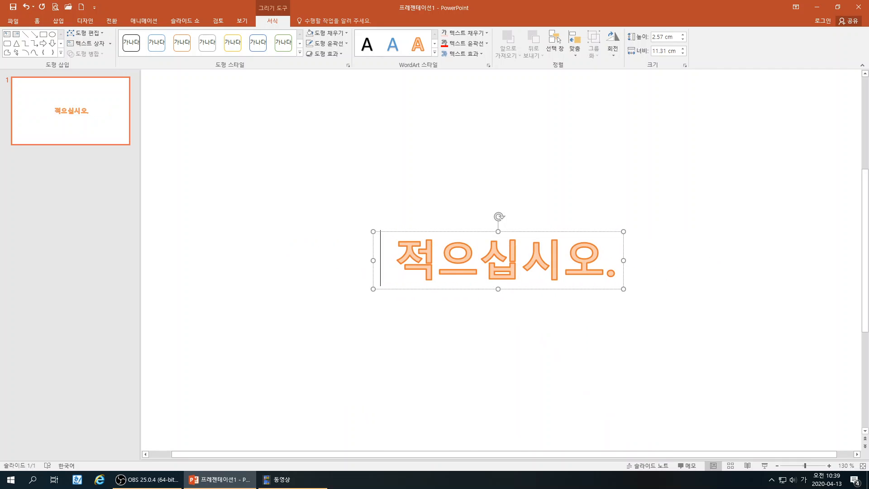
pyautogui.press('Delete')
pyautogui.press('Delete')
pyautogui.press('Delete')
pyautogui.press('Delete')
pyautogui.press('Delete')
pyautogui.press('Delete')
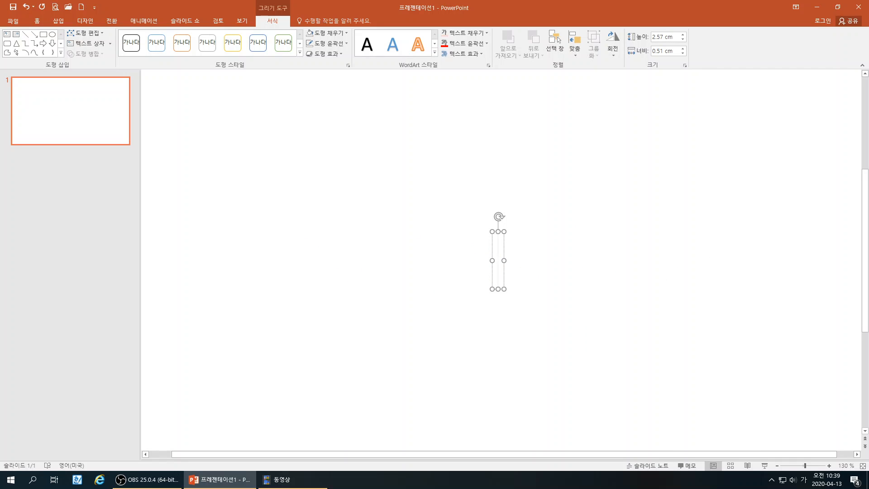
pyautogui.press('Escape')
pyautogui.press('Delete')
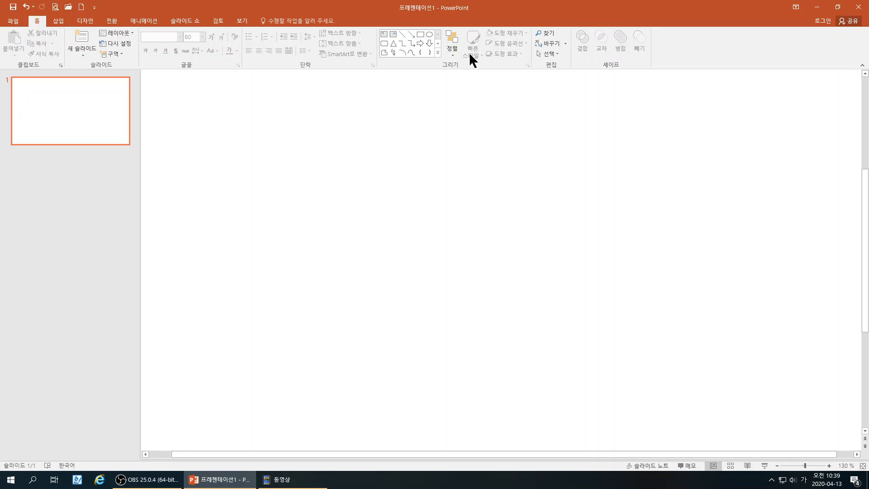
# Step: Insert WordArt in the first-row orange outlined style with the text "징검다리 장학 사업 설명회"
pyautogui.click(66, 20)
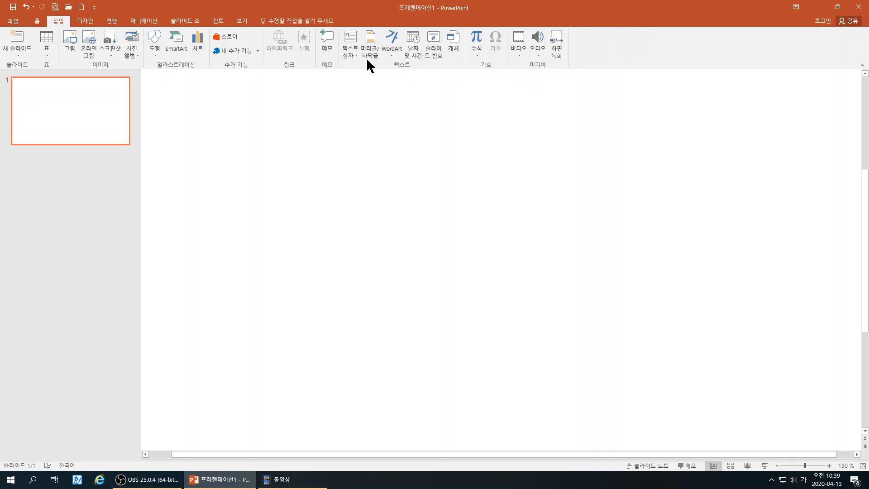
pyautogui.click(395, 50)
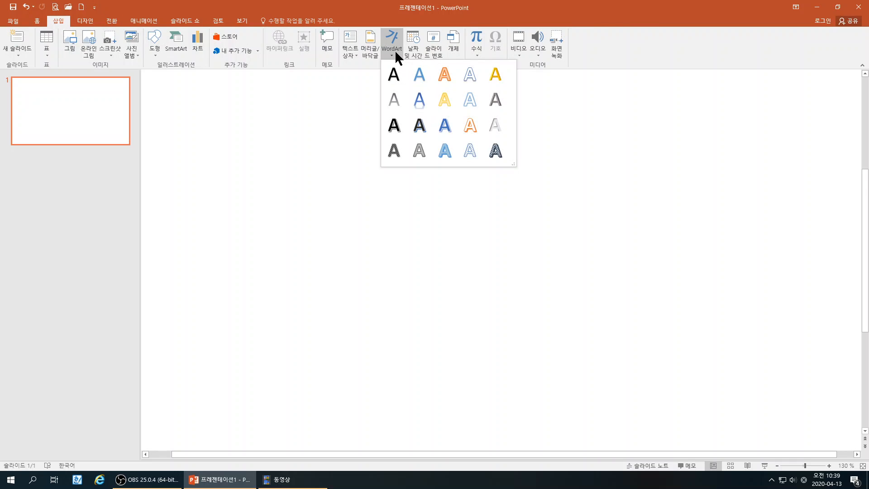
pyautogui.click(443, 74)
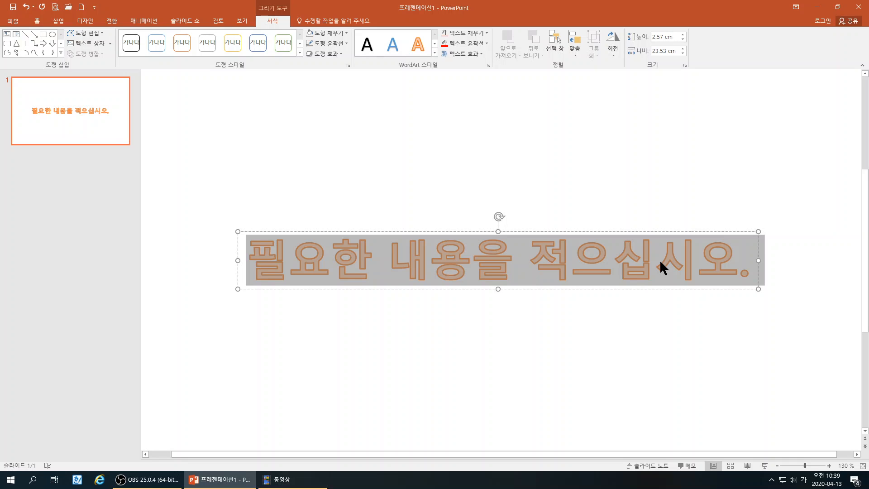
pyautogui.write('징검다리 장')
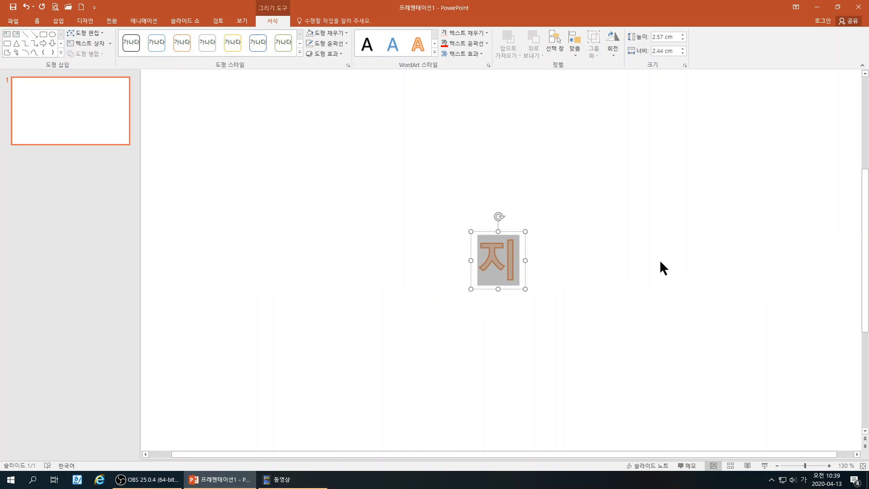
pyautogui.write('학')
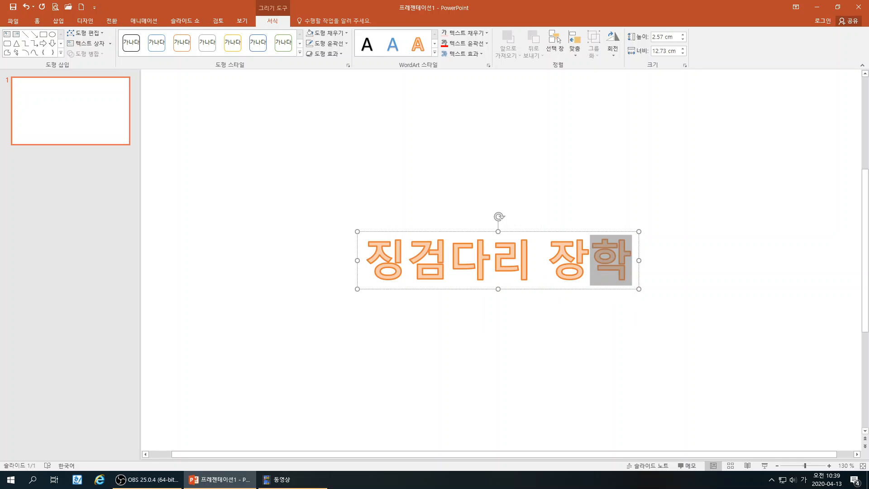
pyautogui.write(' 사업 섦명회')
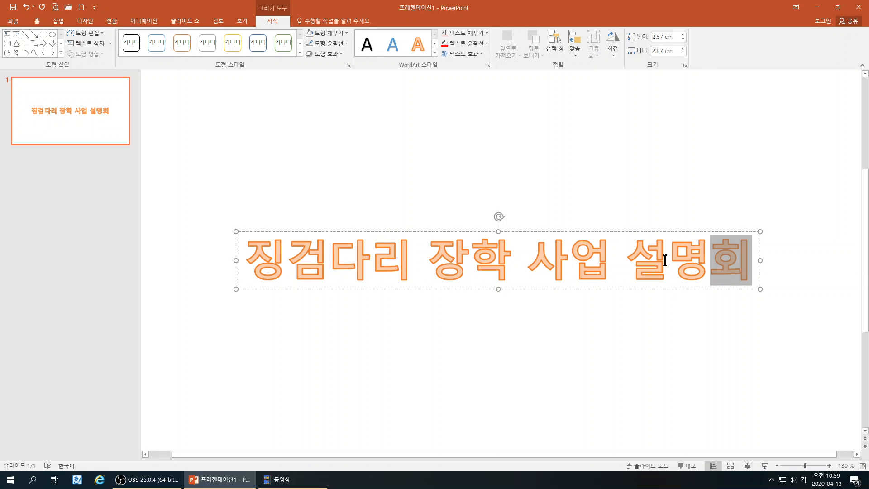
pyautogui.press('Return')
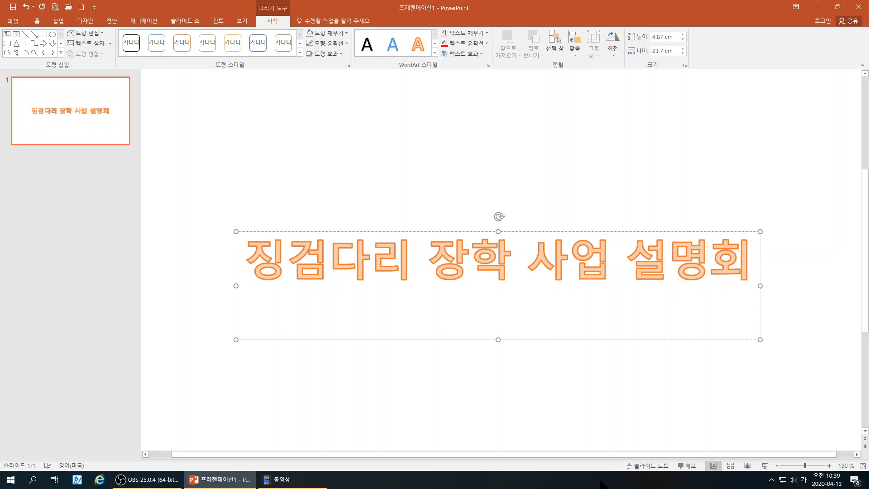
pyautogui.press('BackSpace')
pyautogui.click(610, 138)
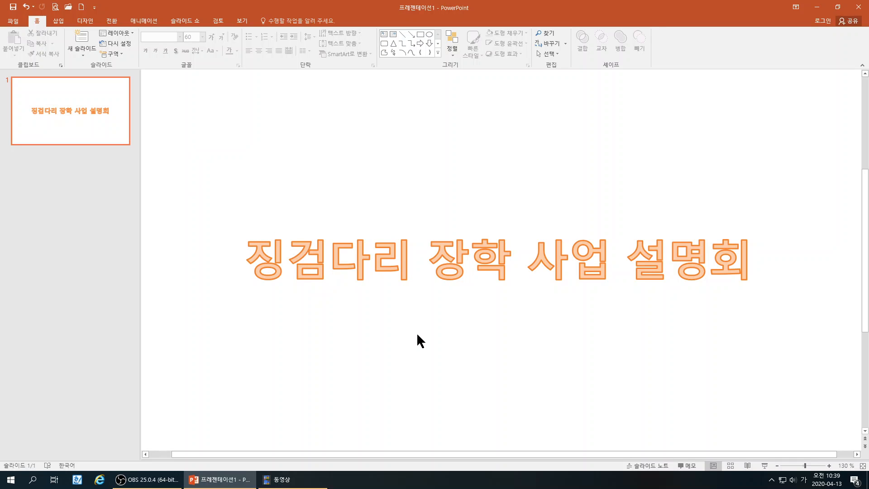
# Step: Add a second blank slide containing WordArt in the second-row gold outlined style with the text "아토피의 이해와 진실"
pyautogui.click(84, 39)
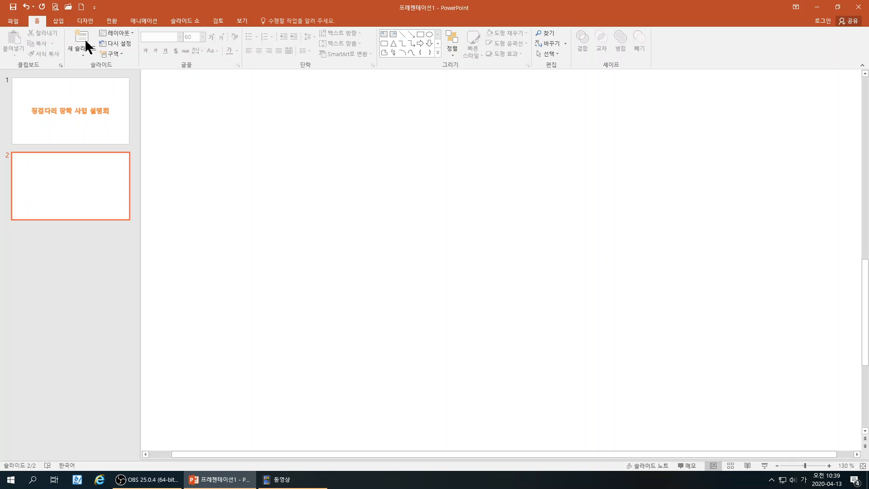
pyautogui.click(61, 20)
pyautogui.click(395, 51)
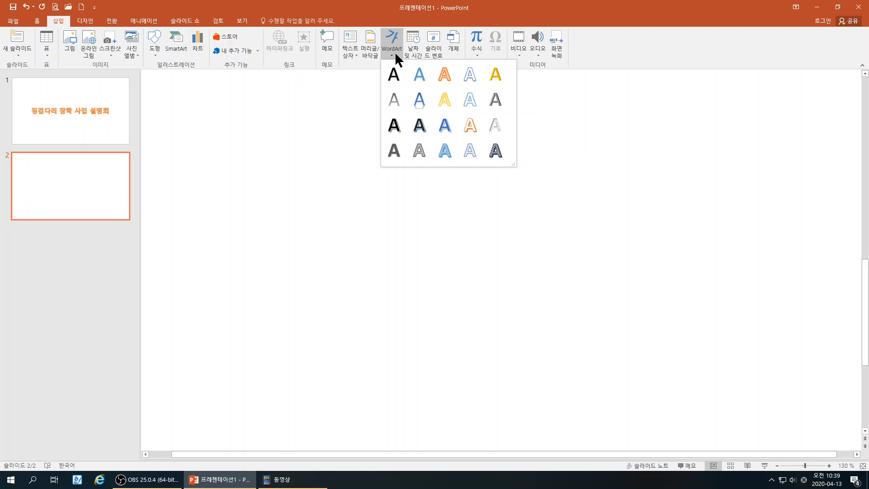
pyautogui.click(444, 97)
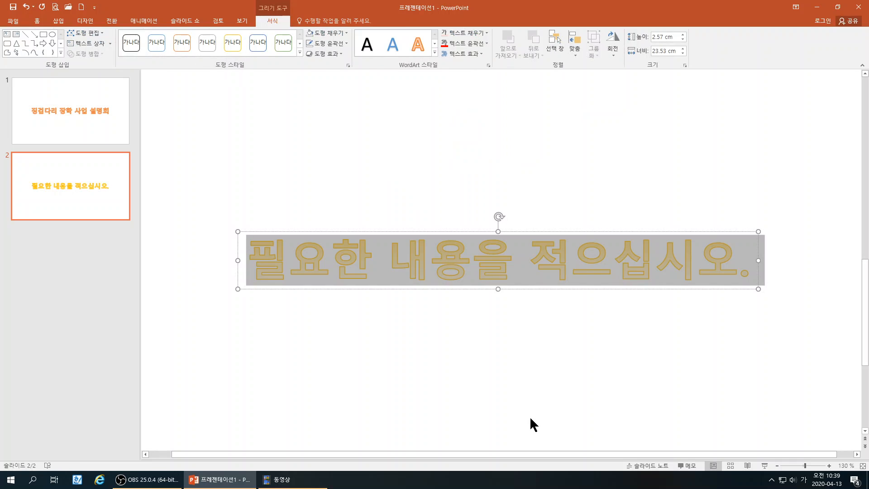
pyautogui.write('아토')
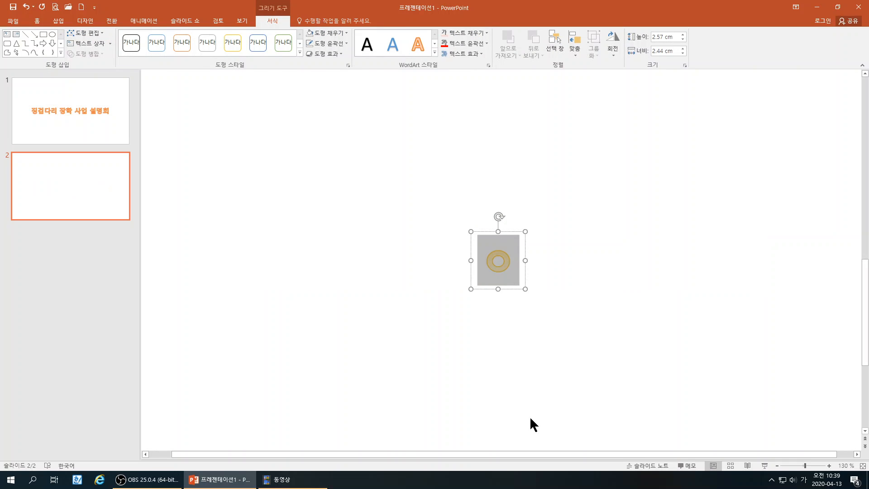
pyautogui.write('피')
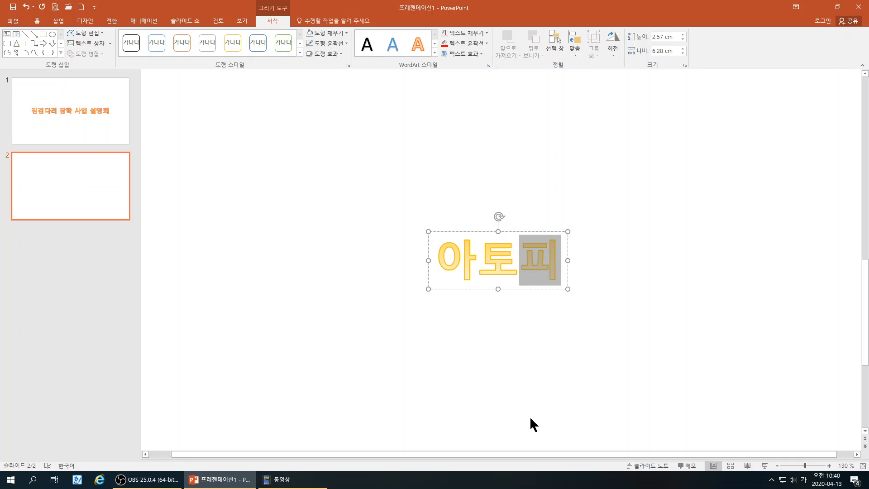
pyautogui.write('의 이해와 ㅈㅣㄴ실')
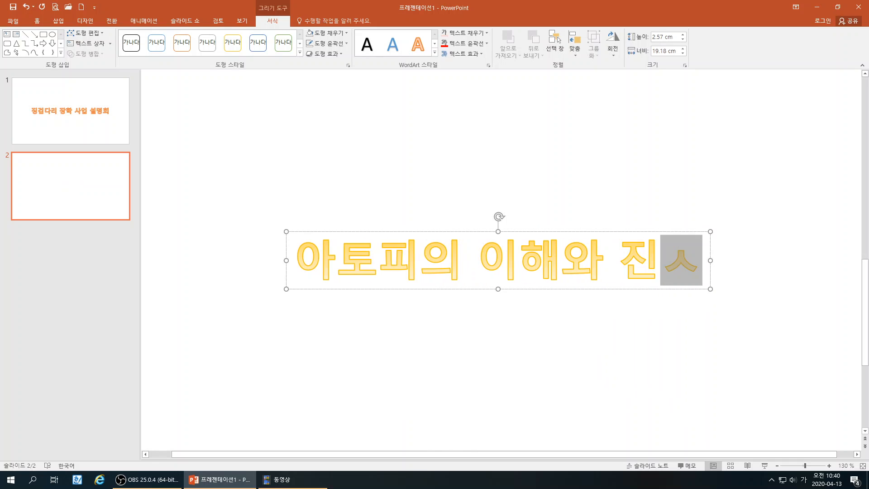
pyautogui.click(500, 402)
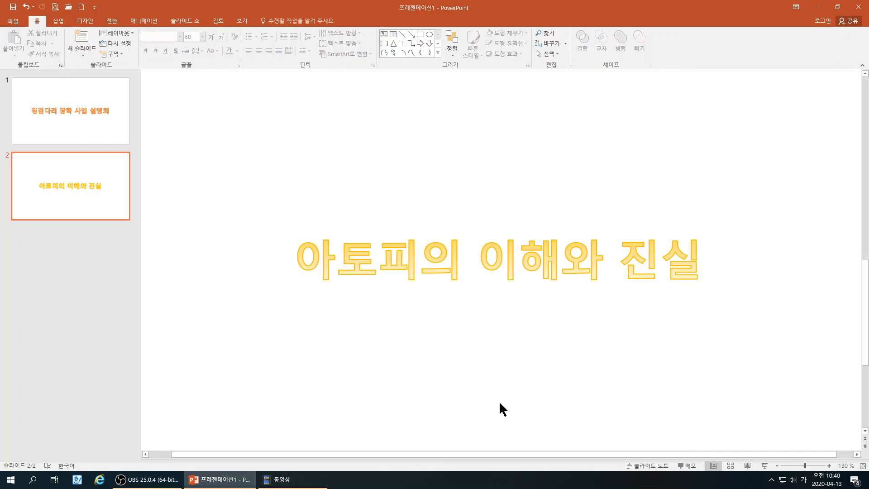
# Step: Add a third slide and set its layout to the title slide layout (제목 슬라이드)
pyautogui.click(84, 35)
pyautogui.click(121, 33)
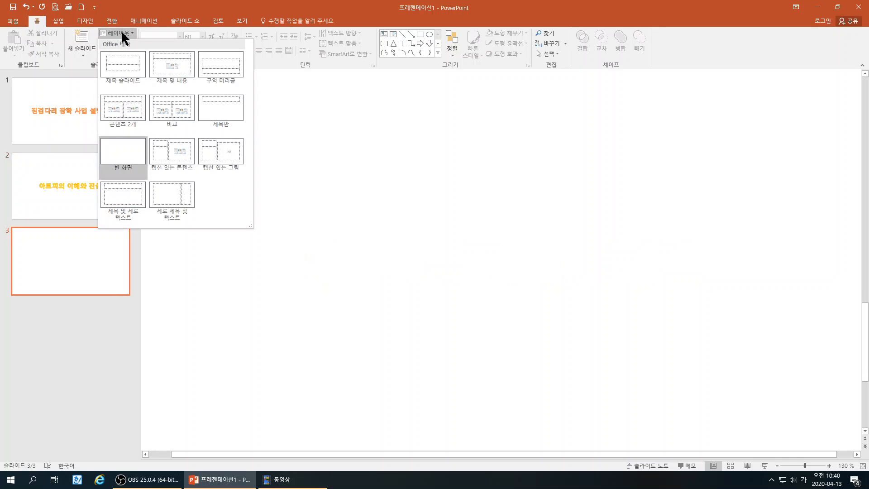
pyautogui.click(127, 72)
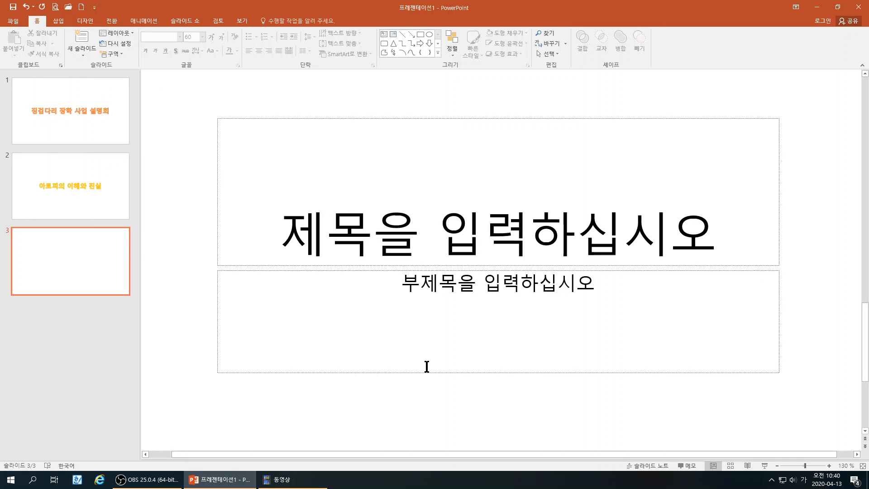
# Step: Delete the subtitle placeholder on the third slide and enter "레크레션 강좌 안내" in the title placeholder
pyautogui.click(428, 373)
pyautogui.press('Delete')
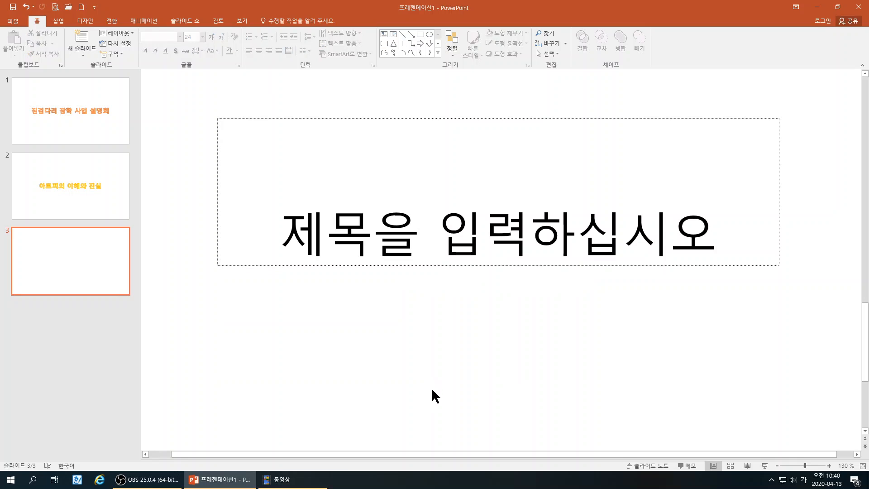
pyautogui.click(428, 232)
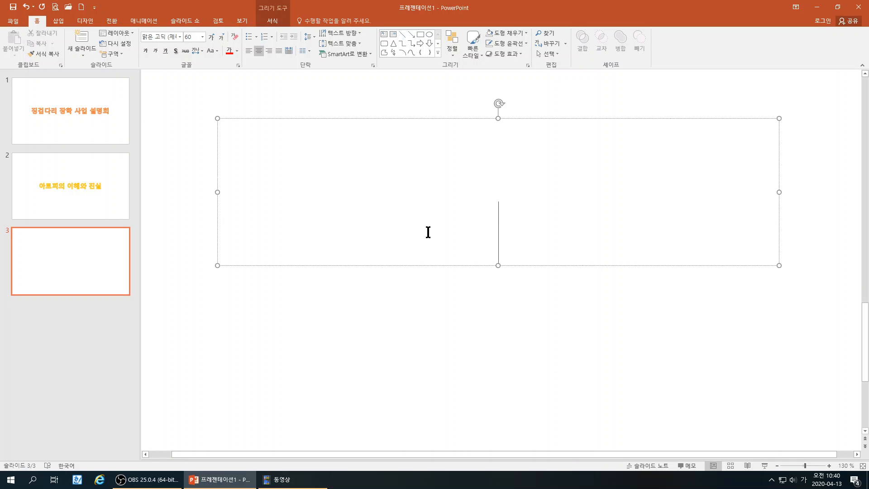
pyautogui.write('레크레션 강')
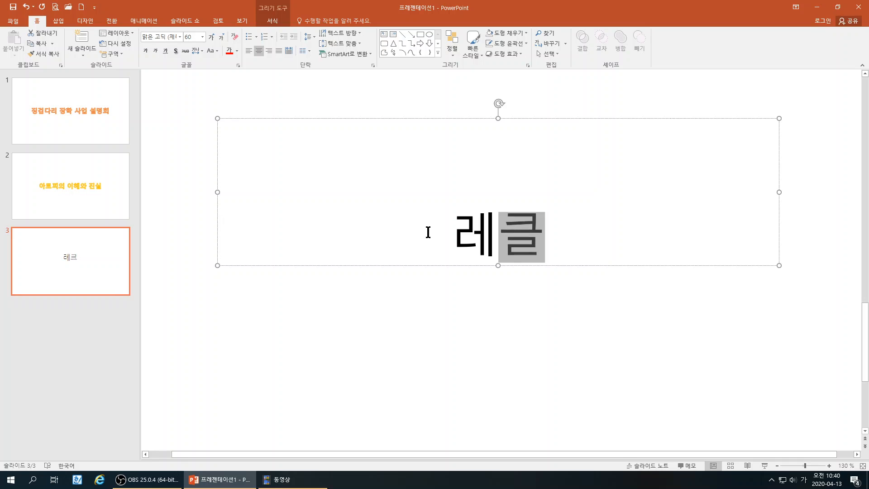
pyautogui.write('호')
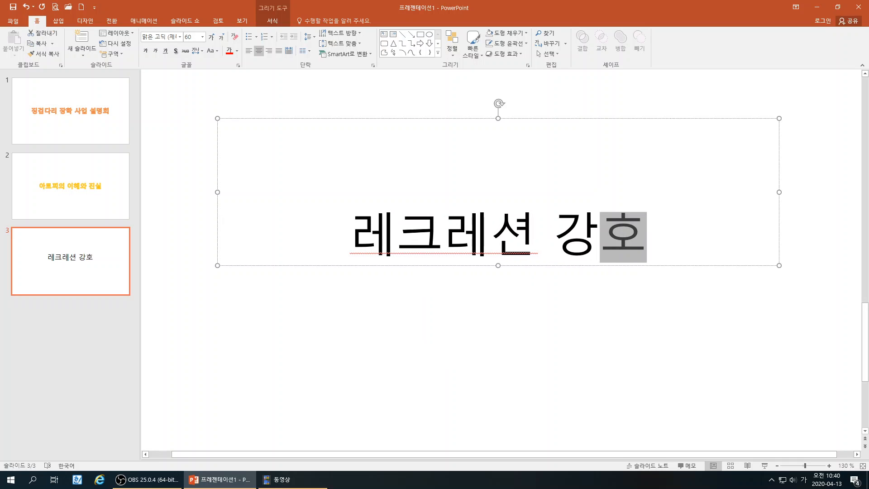
pyautogui.press('BackSpace')
pyautogui.press('BackSpace')
pyautogui.write('조')
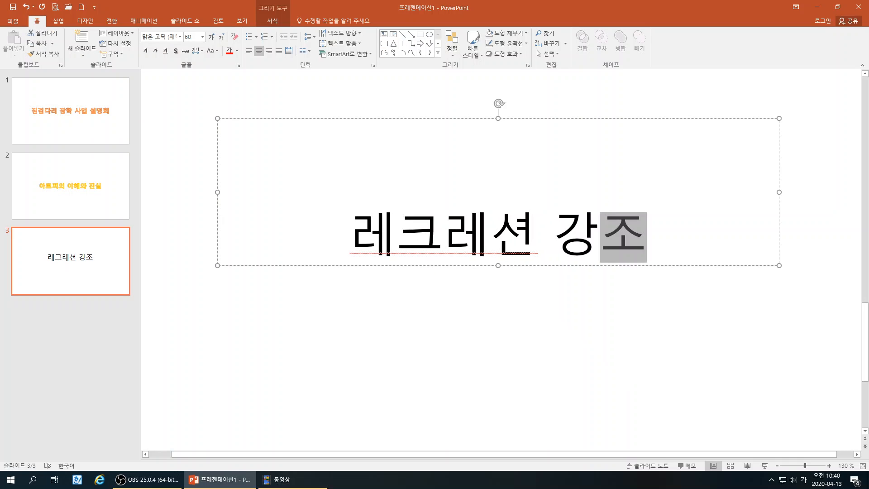
pyautogui.write('좌 안내')
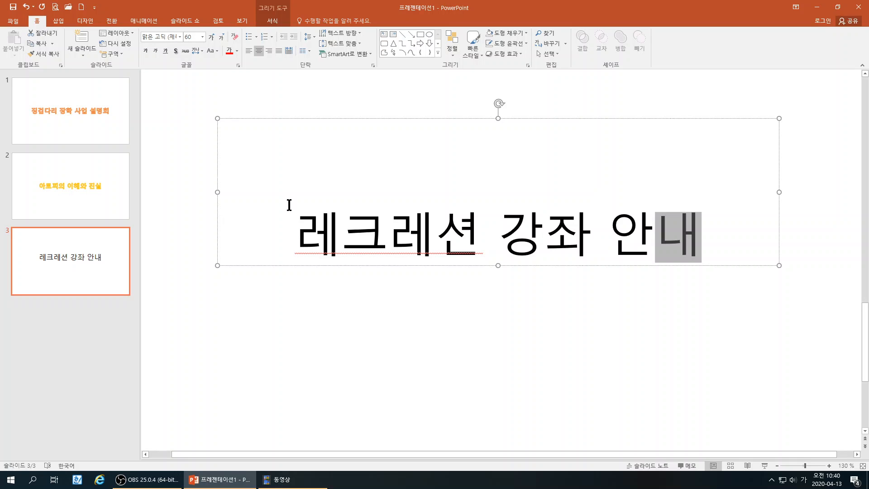
# Step: Format the third slide's title in the HY동녘B font with bold and text shadow, and move its box slightly down
pyautogui.click(368, 270)
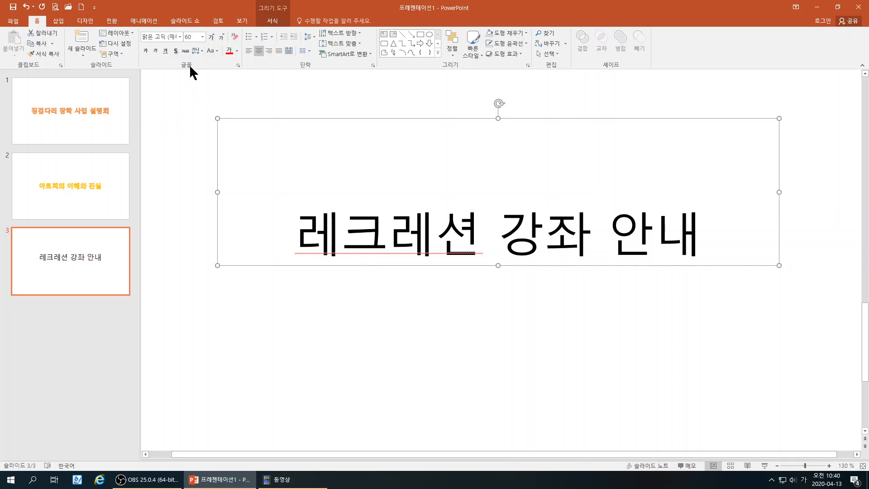
pyautogui.click(179, 35)
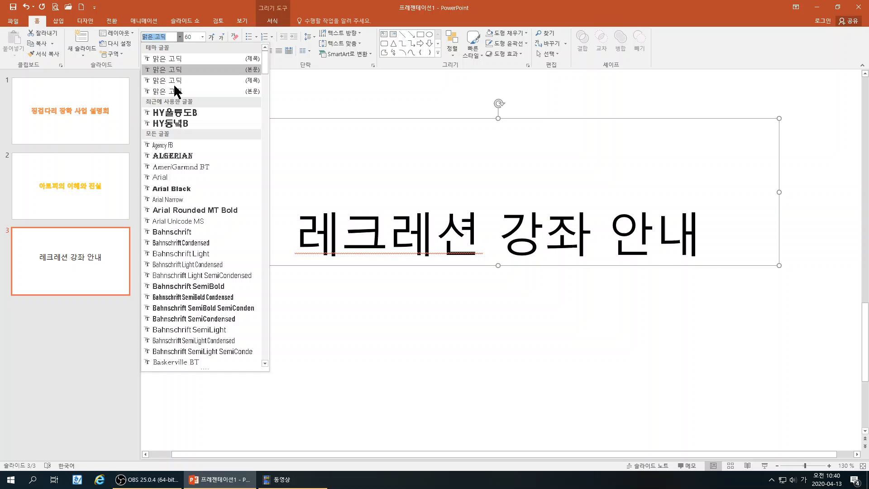
pyautogui.click(177, 121)
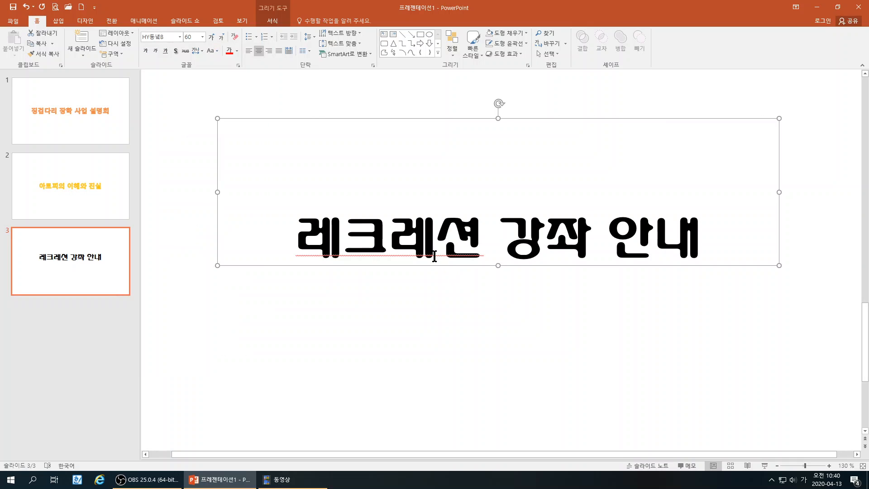
pyautogui.click(145, 51)
pyautogui.click(176, 53)
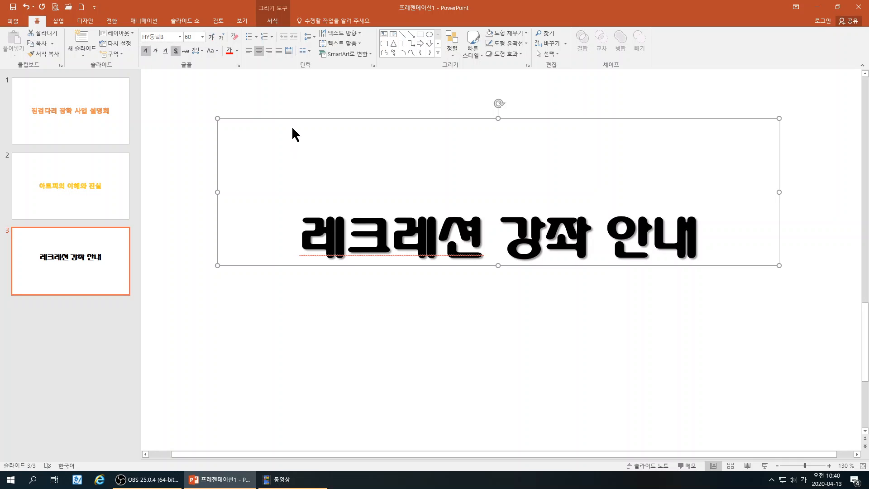
pyautogui.moveTo(308, 119); pyautogui.dragTo(309, 128)
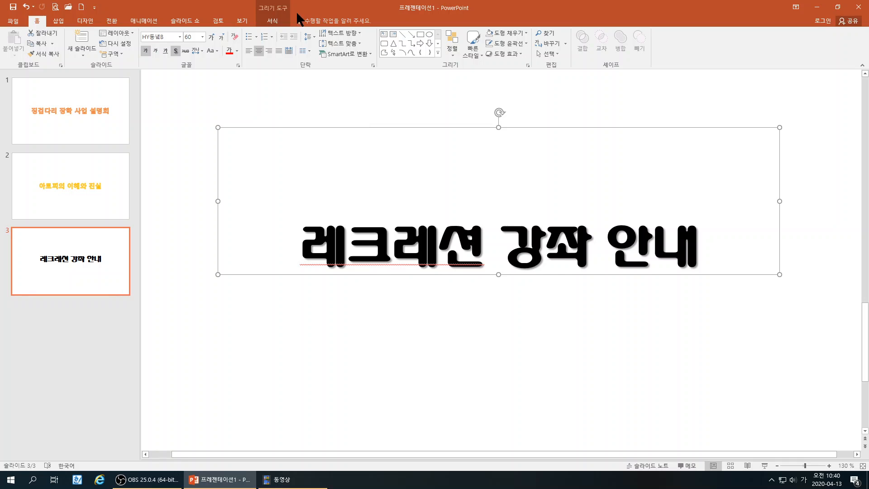
# Step: Apply the fourth-row light blue WordArt style to the third slide's title and deselect it
pyautogui.click(276, 21)
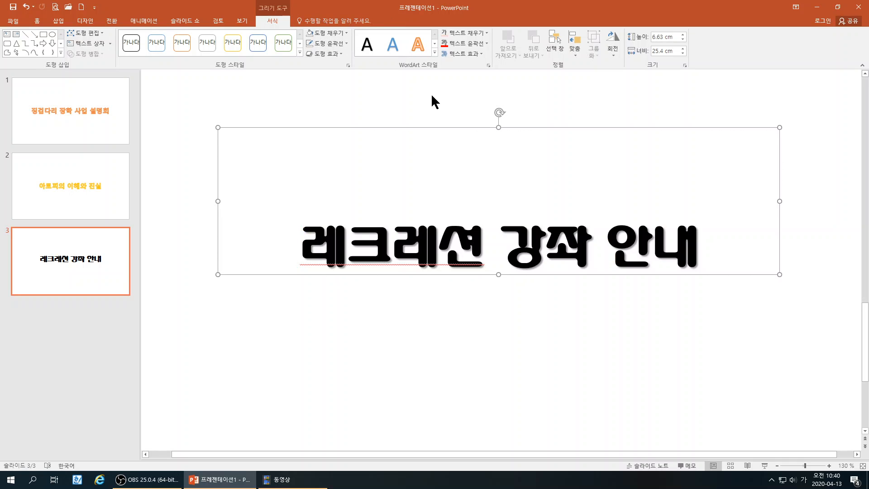
pyautogui.click(434, 54)
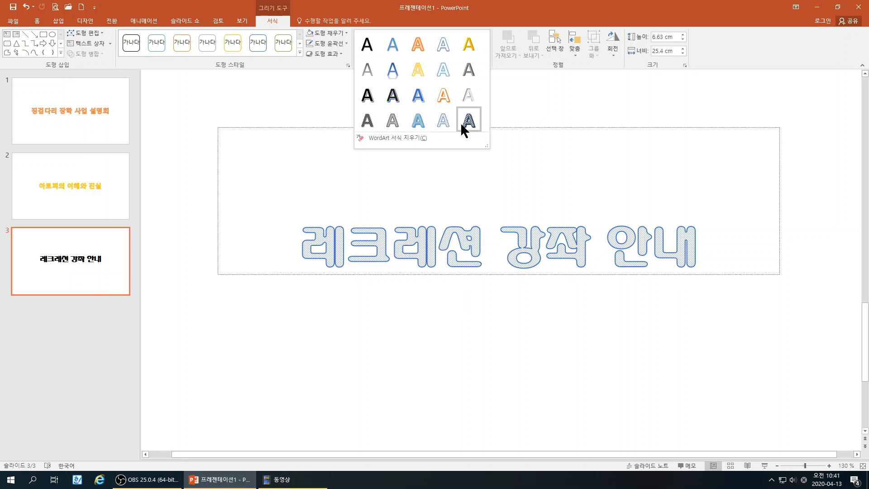
pyautogui.click(419, 122)
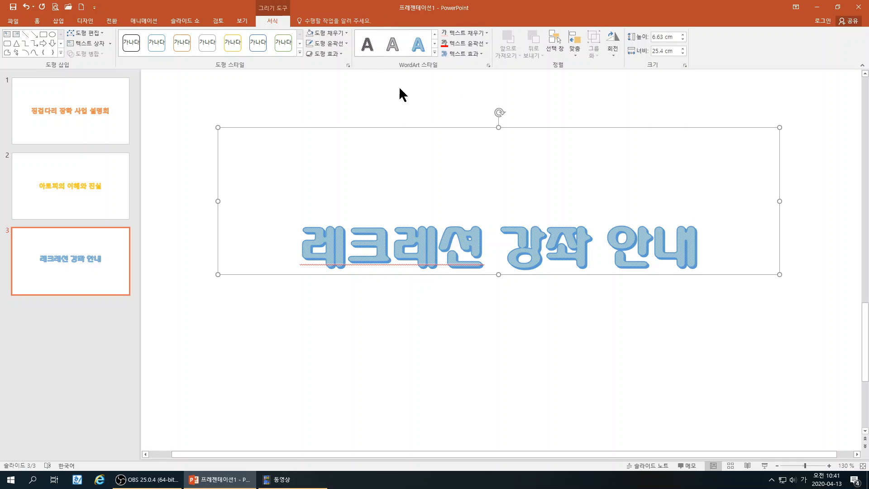
pyautogui.click(421, 342)
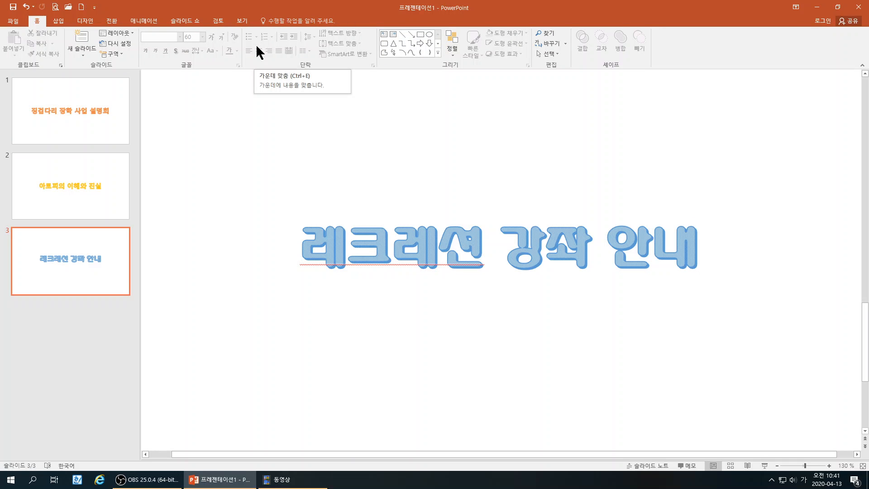
# Step: Select the WordArt title box on the first slide and show its drawing format options
pyautogui.click(97, 97)
pyautogui.click(371, 232)
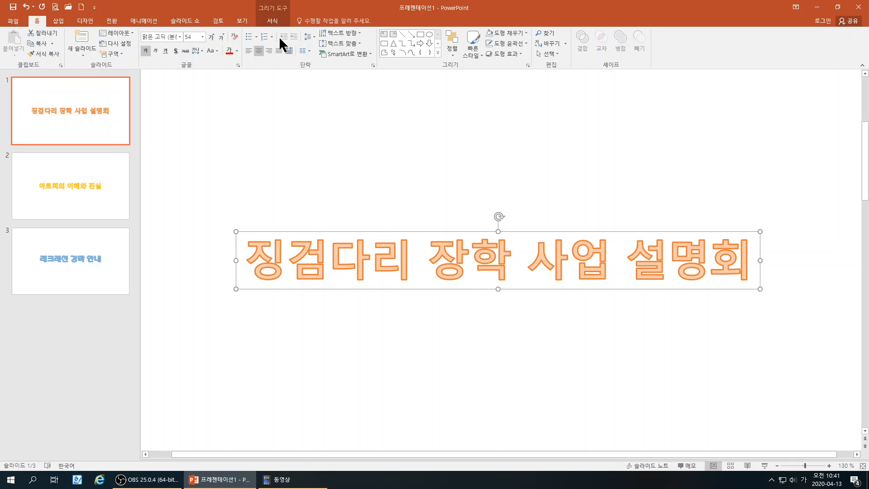
pyautogui.click(267, 21)
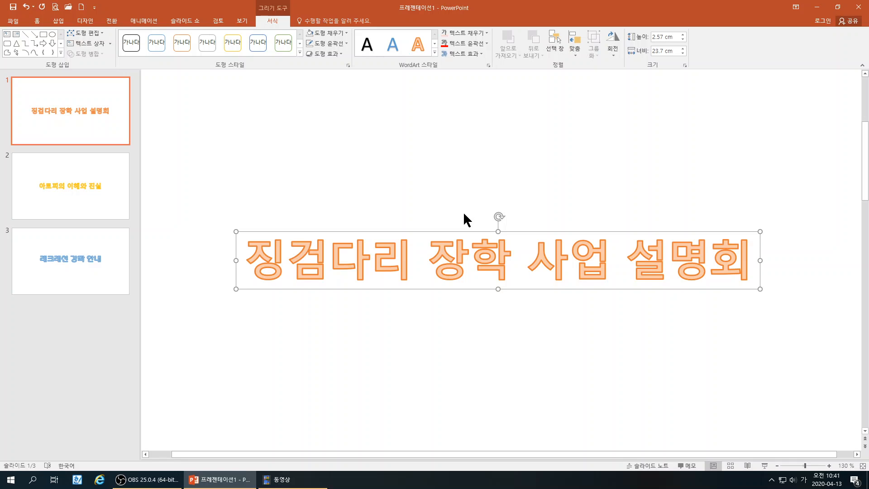
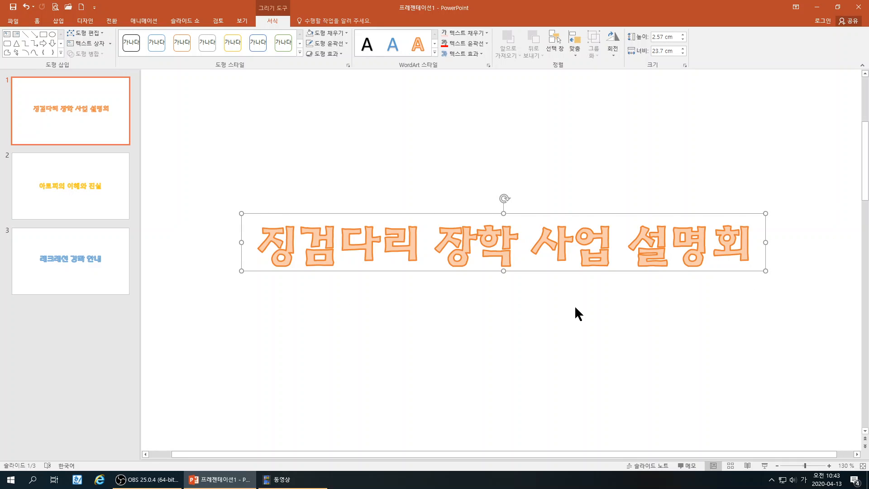
# Step: Try the fifth-row blue and the fourth-row light orange theme shape styles on the first slide's WordArt box
pyautogui.click(300, 51)
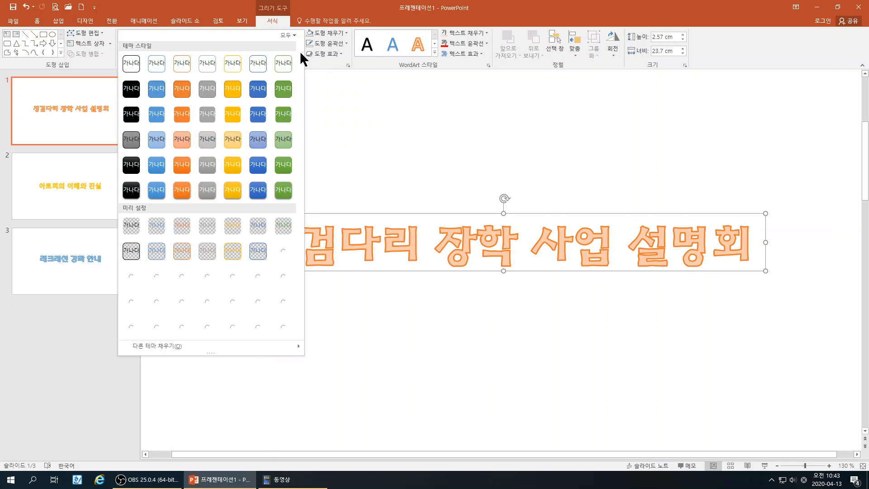
pyautogui.click(257, 166)
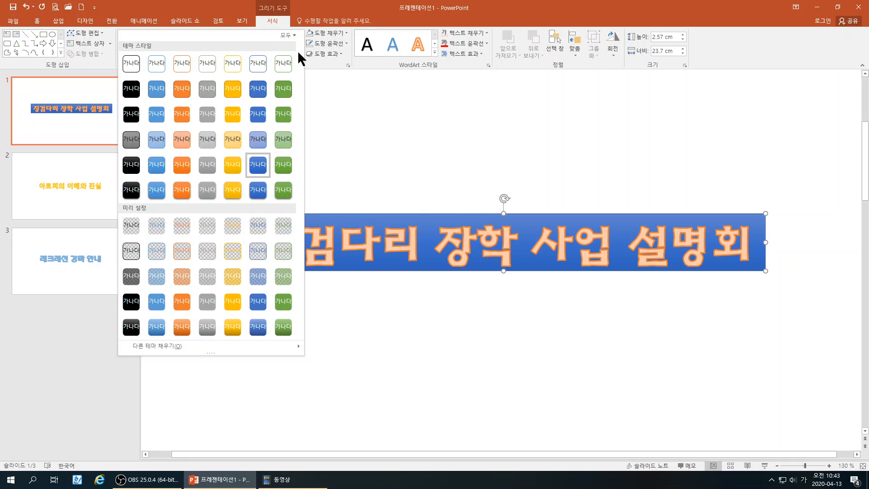
pyautogui.click(299, 53)
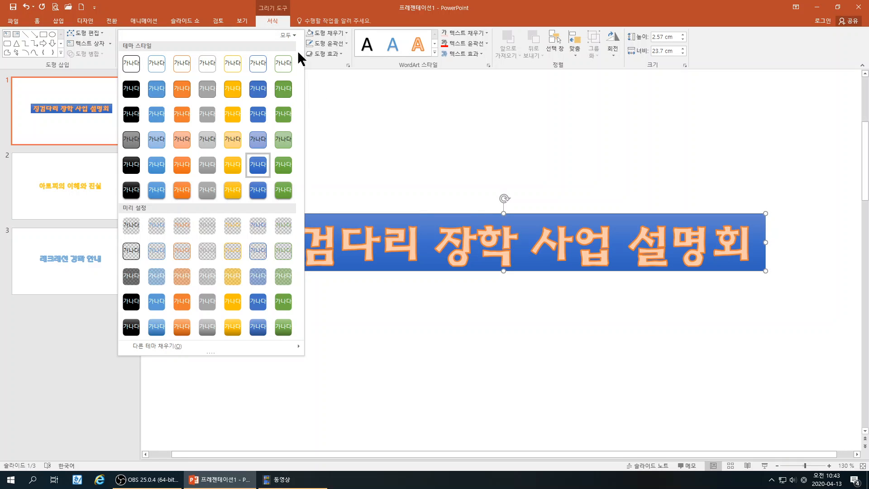
pyautogui.click(182, 141)
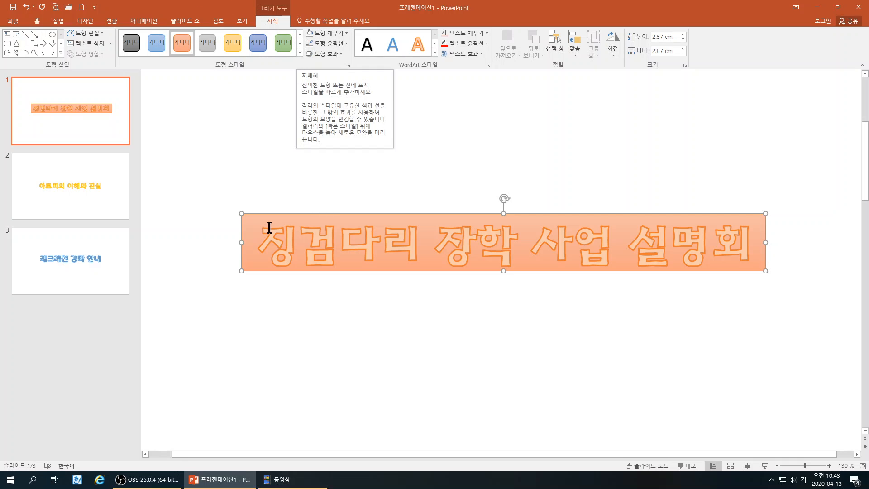
# Step: Give the WordArt box the first-row transparent orange preset shape style and the WordArt style "채우기 - 주황, 강조 2, 윤곽선 - 강조 2"
pyautogui.click(300, 53)
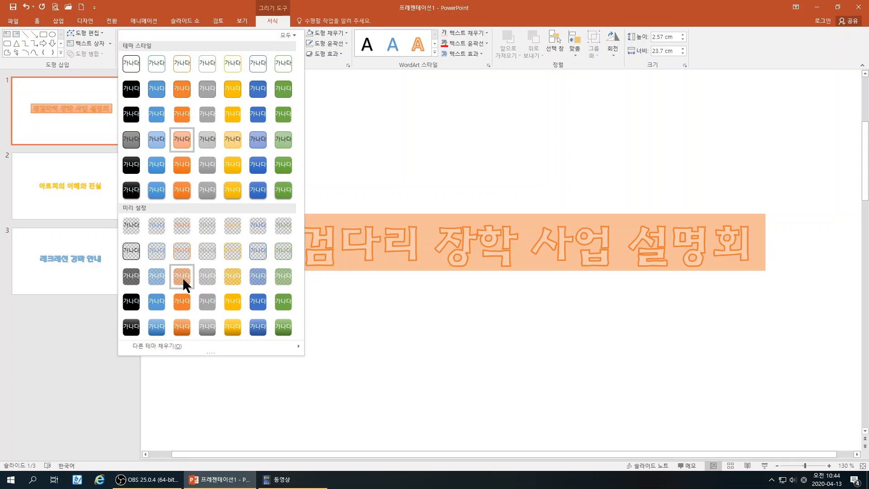
pyautogui.click(182, 226)
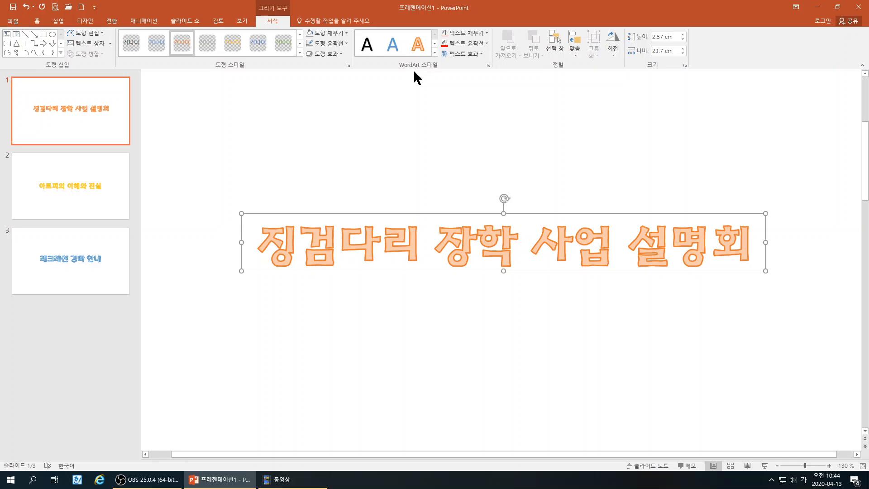
pyautogui.click(435, 43)
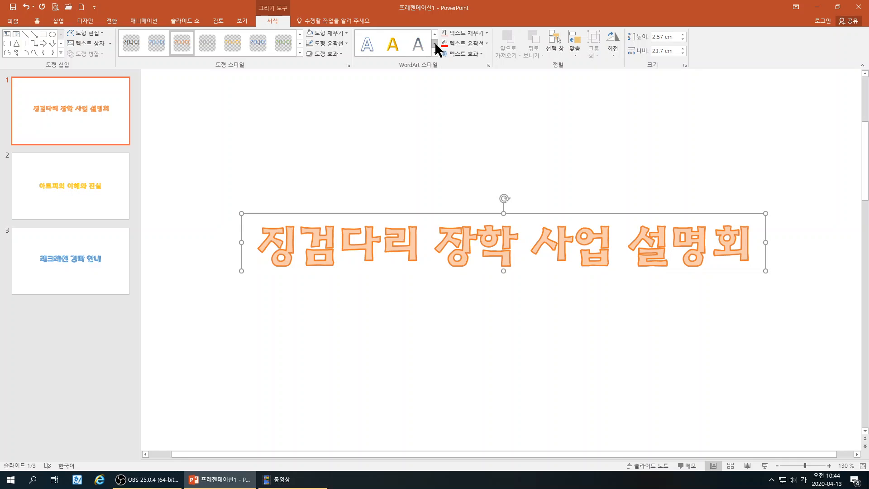
pyautogui.click(435, 52)
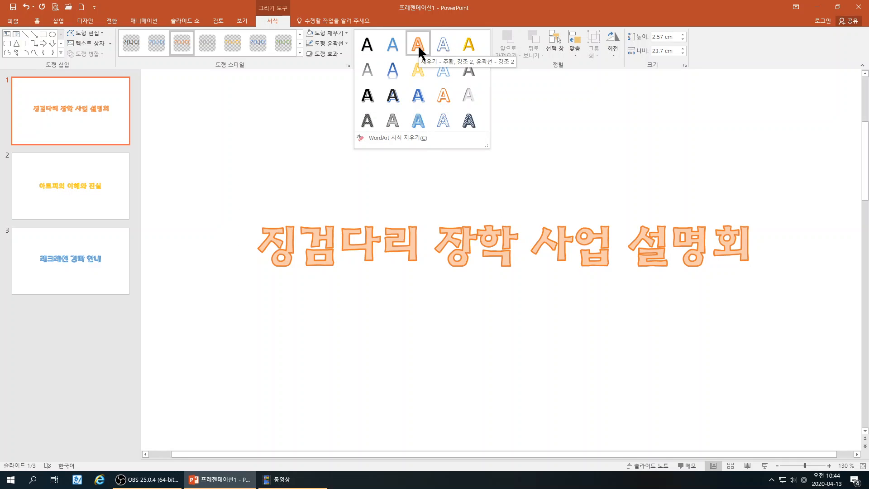
pyautogui.click(417, 45)
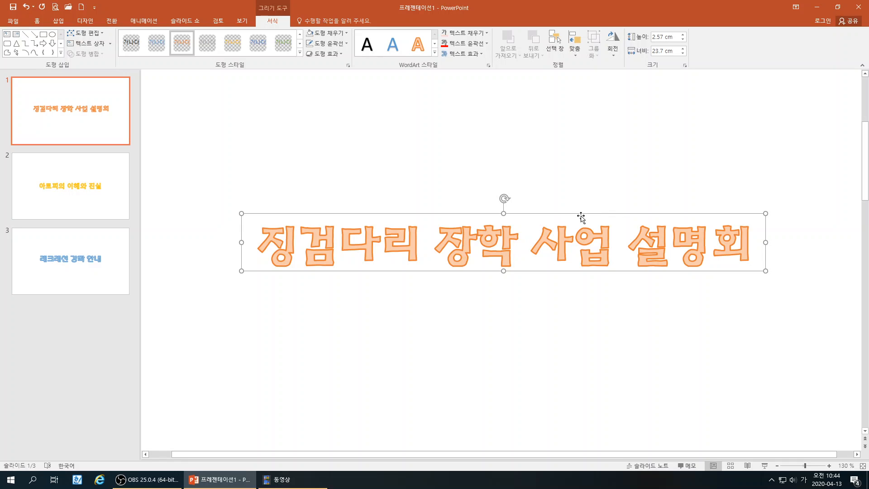
# Step: Set the WordArt title's text fill to the lightest gold theme tint and replace it with the lightest green tint
pyautogui.click(468, 30)
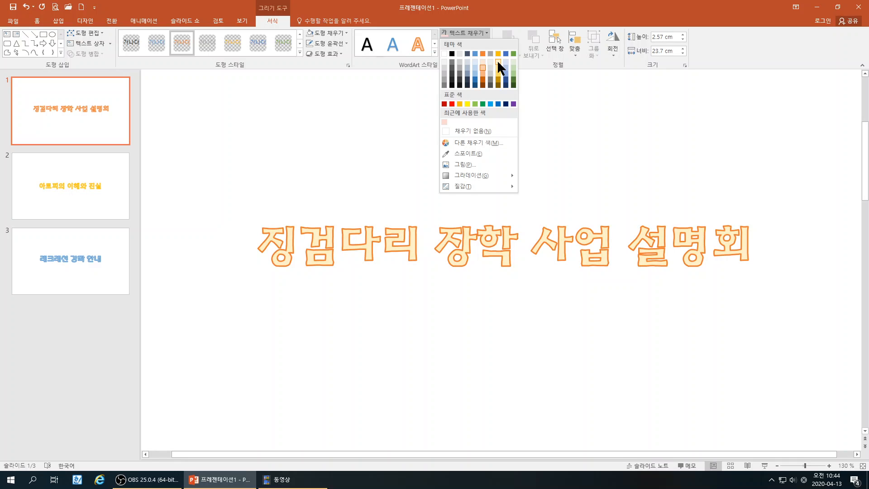
pyautogui.click(498, 61)
pyautogui.click(468, 34)
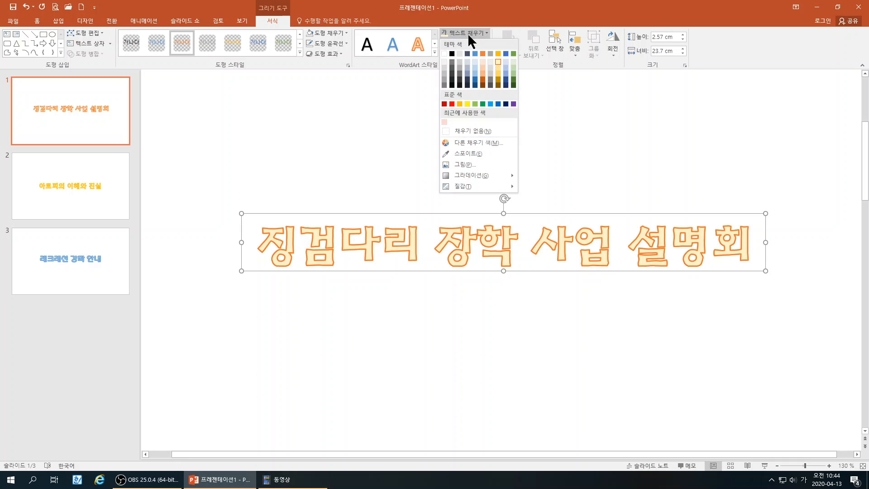
pyautogui.click(513, 62)
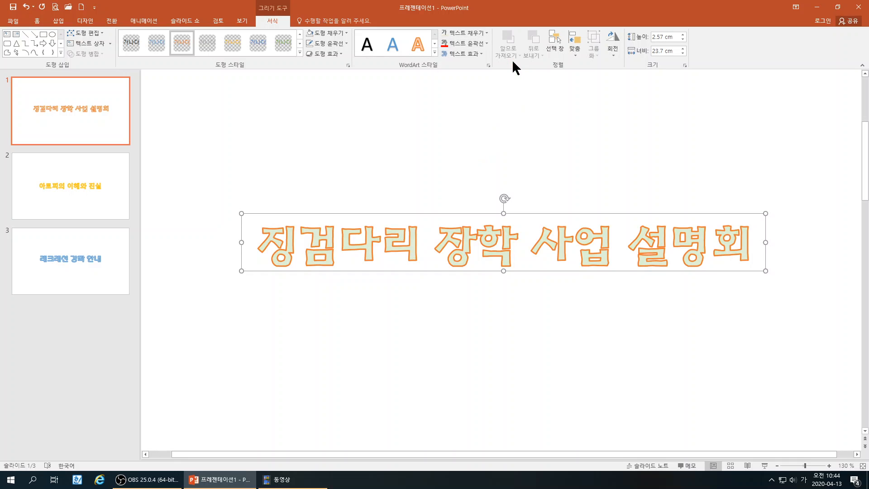
# Step: Compare the font colour palette with the WordArt text fill palette for the first slide's title
pyautogui.click(36, 21)
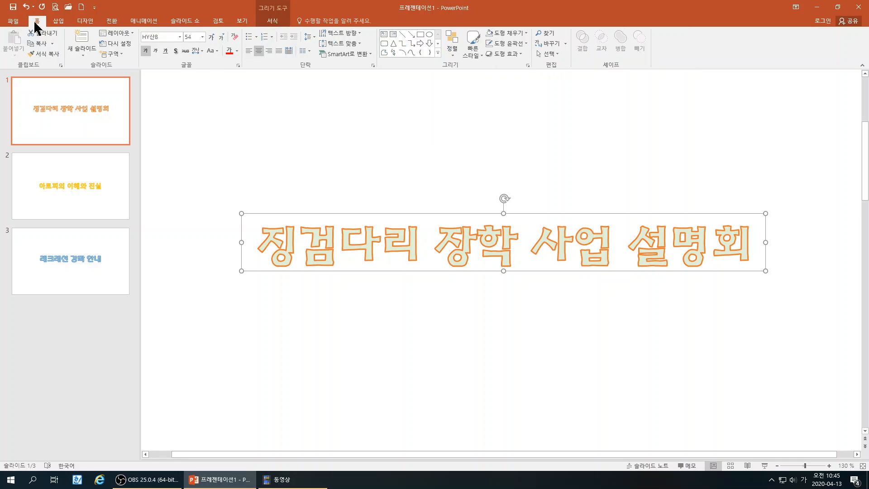
pyautogui.click(237, 50)
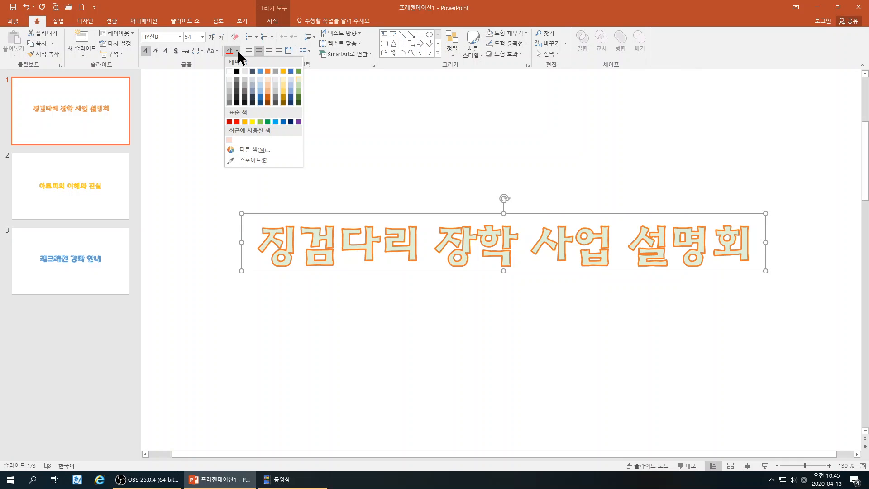
pyautogui.click(238, 52)
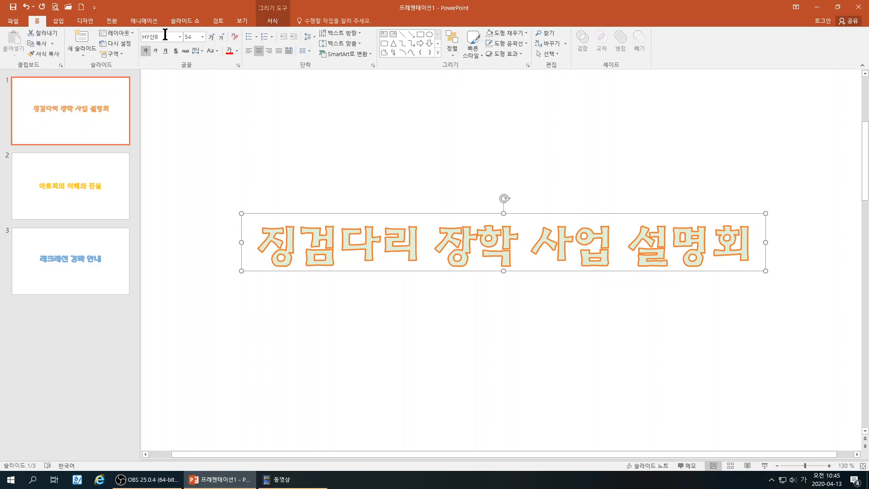
pyautogui.click(272, 22)
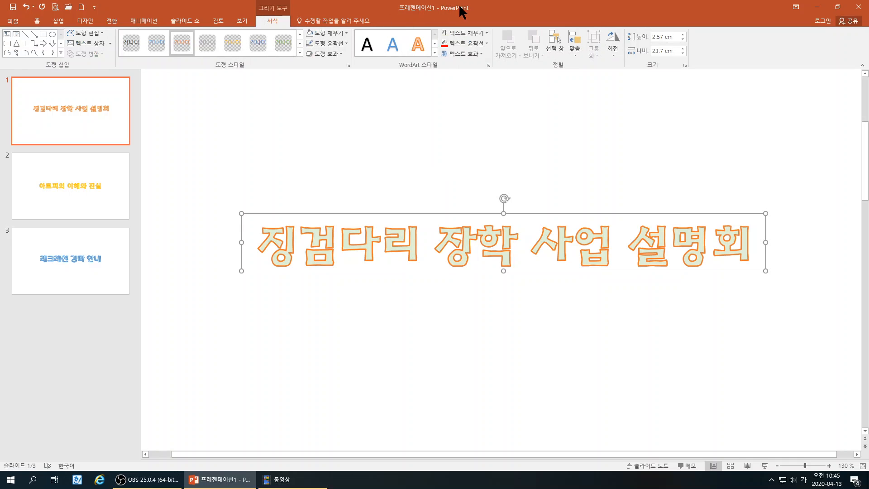
pyautogui.click(469, 31)
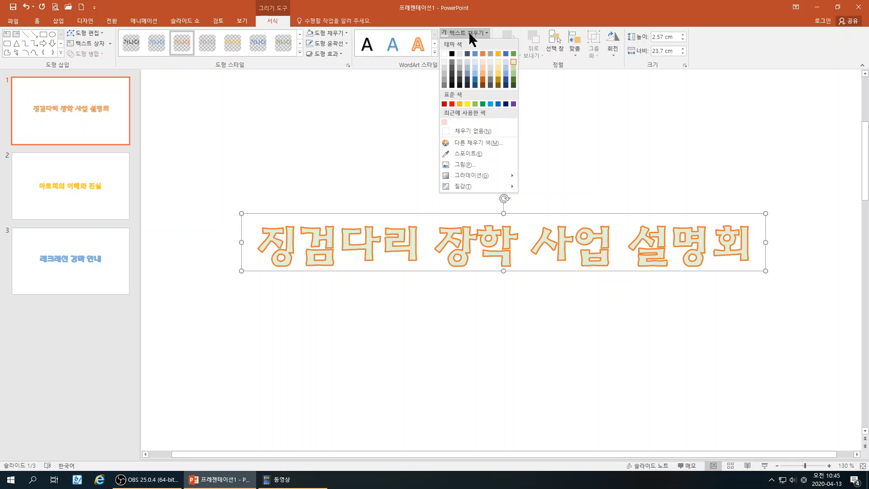
# Step: Set the first slide's WordArt text fill to a custom HSL colour with hue 113, saturation 112 and luminance 229
pyautogui.click(465, 143)
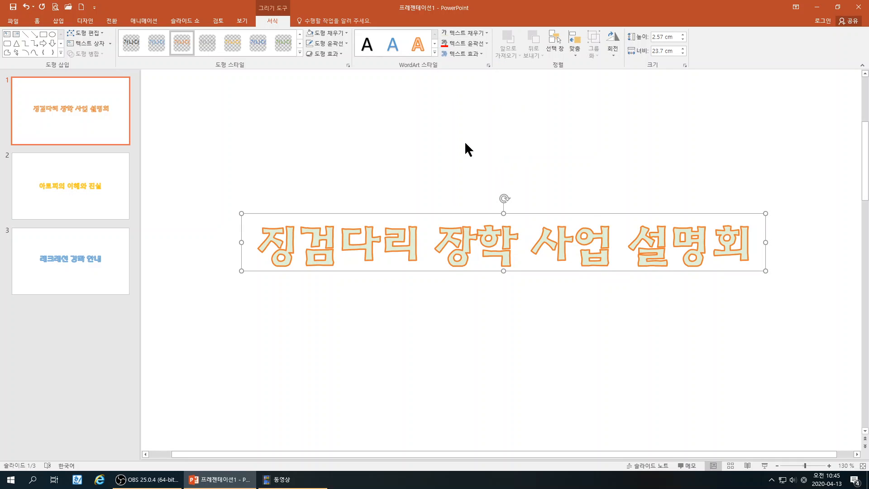
pyautogui.click(475, 143)
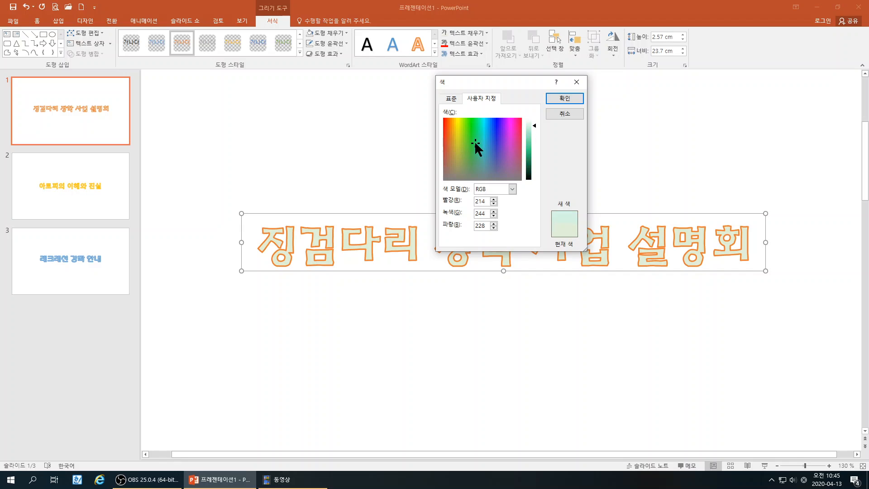
pyautogui.click(451, 99)
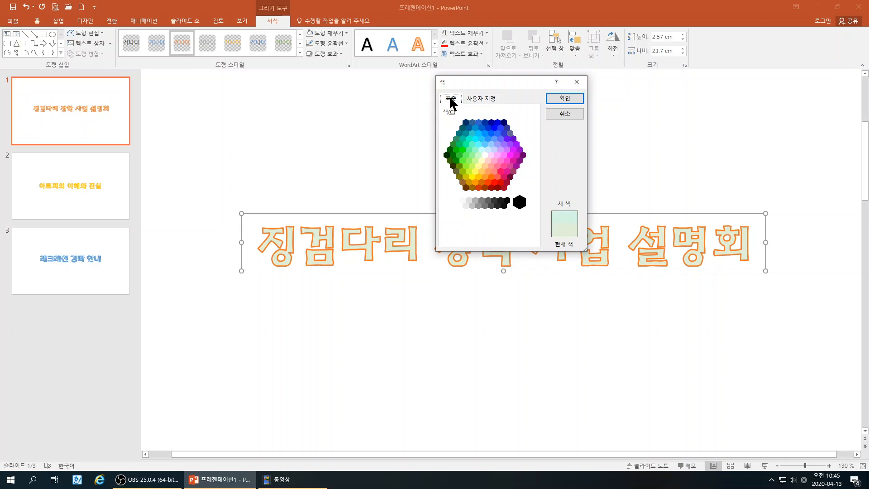
pyautogui.click(478, 99)
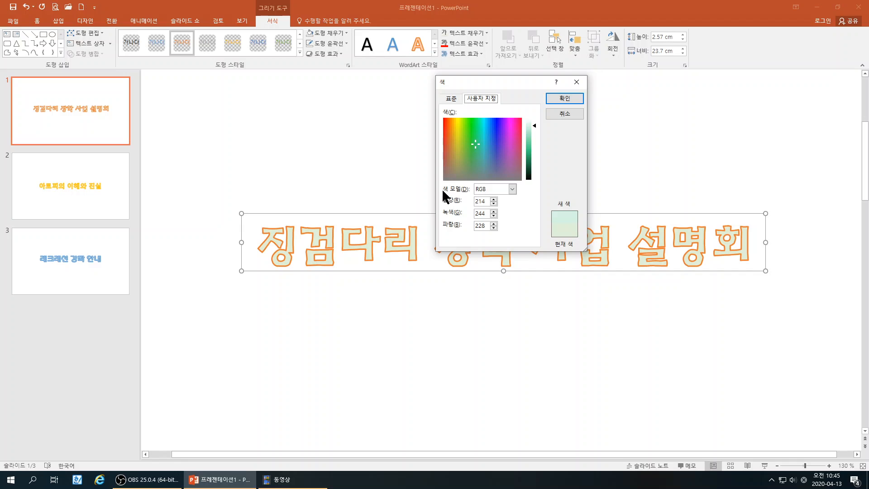
pyautogui.click(491, 189)
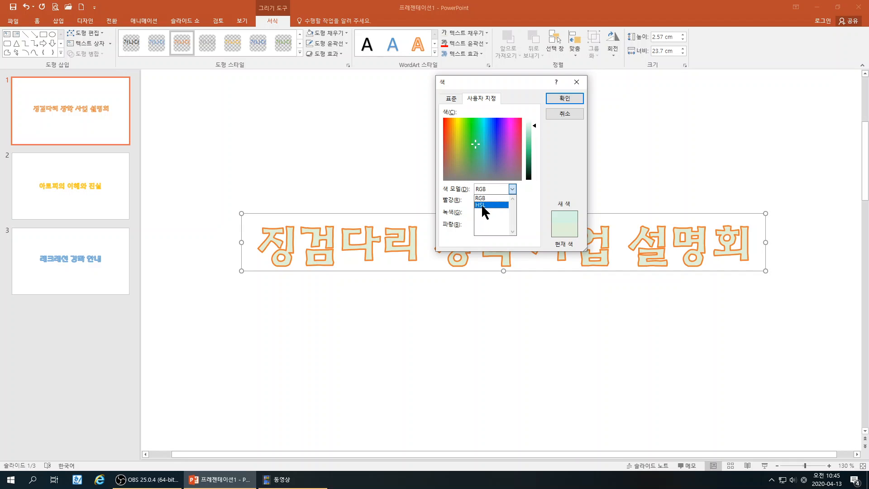
pyautogui.click(482, 204)
pyautogui.moveTo(476, 146)
pyautogui.mouseDown()
pyautogui.moveTo(489, 149)
pyautogui.moveTo(478, 153)
pyautogui.mouseUp()
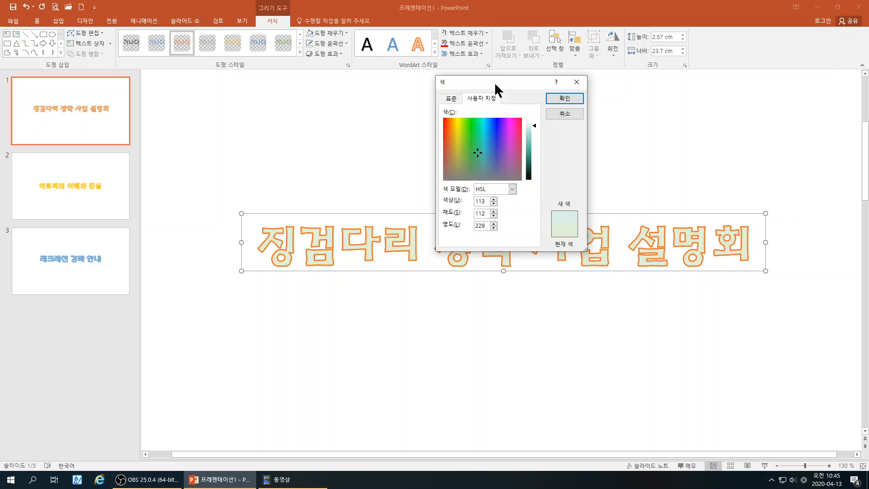
pyautogui.click(565, 99)
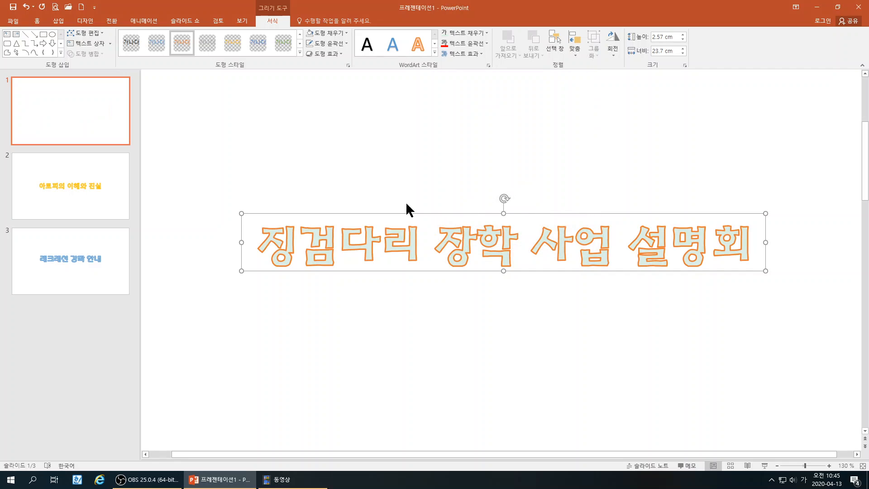
# Step: Fill the first slide's WordArt text with the picture file "야생화 - 핑크" of the single flower on a green background
pyautogui.click(465, 34)
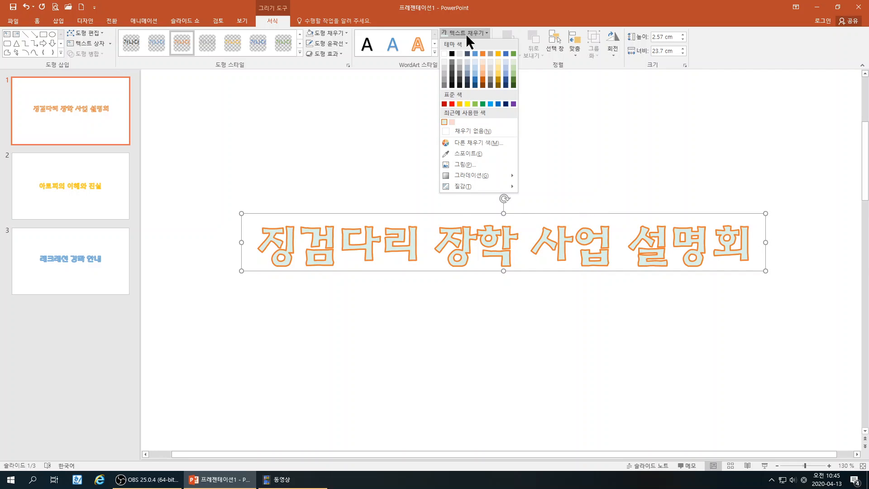
pyautogui.click(464, 163)
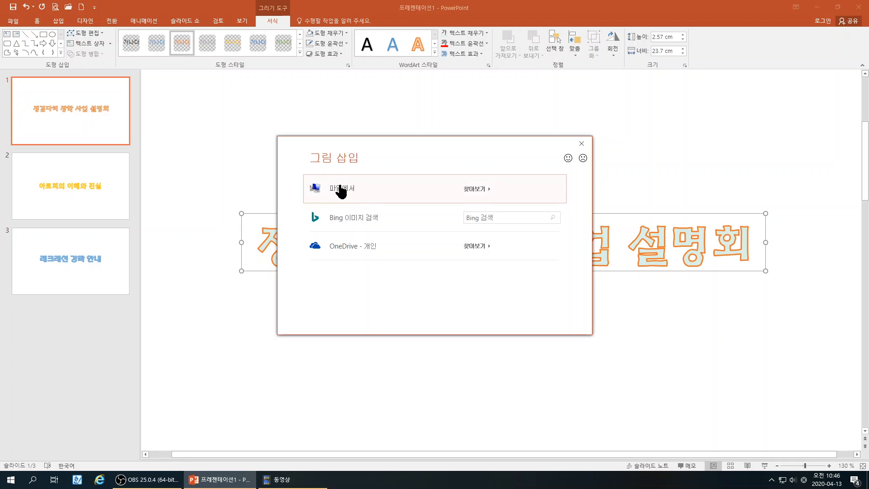
pyautogui.click(470, 189)
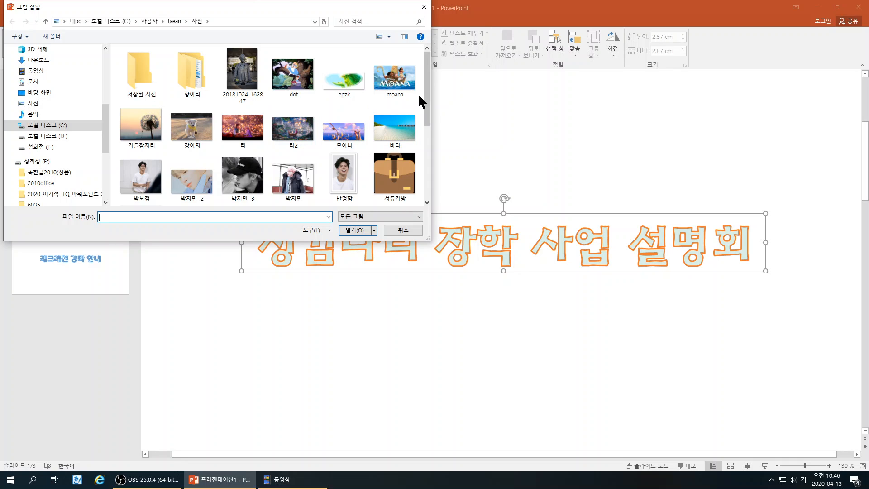
pyautogui.moveTo(428, 98); pyautogui.dragTo(424, 143)
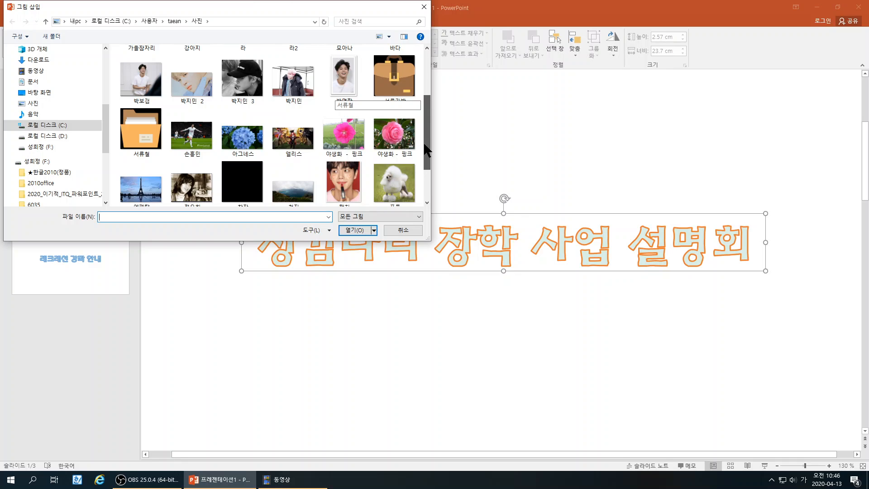
pyautogui.click(342, 135)
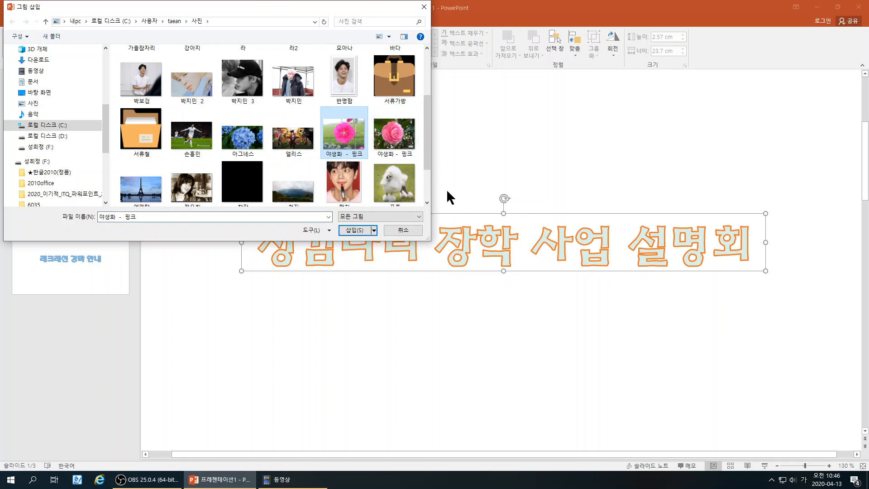
pyautogui.click(356, 230)
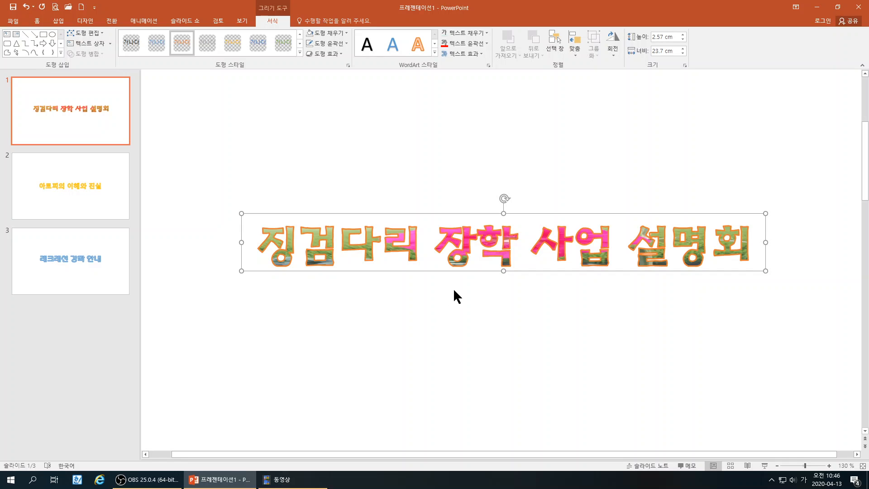
# Step: Search Bing images for "벚꽃" and fill the first slide's WordArt text with the first cherry blossom picture
pyautogui.click(462, 34)
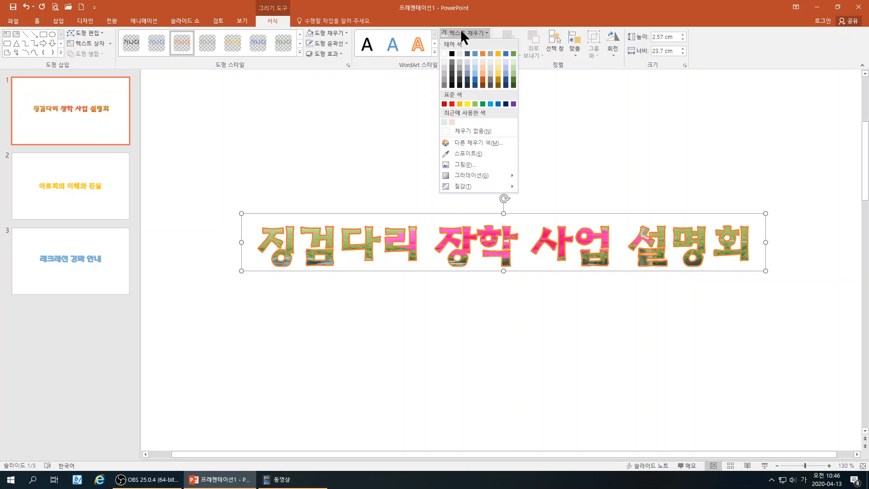
pyautogui.click(464, 164)
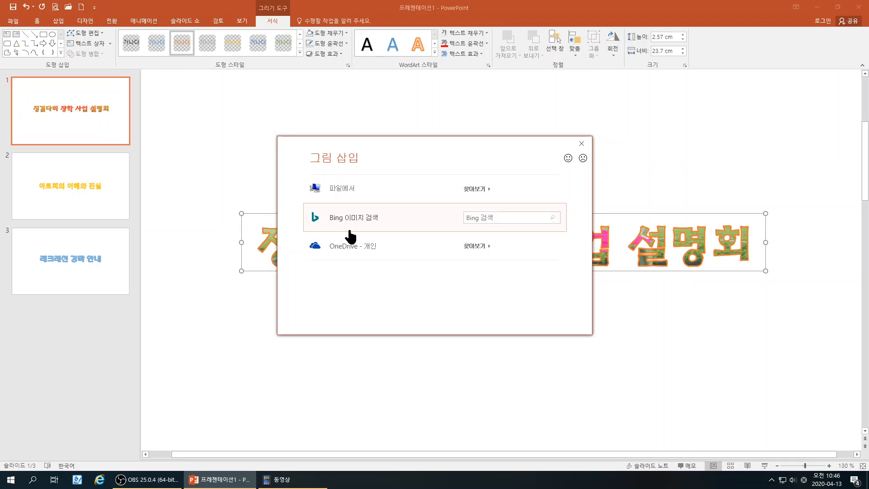
pyautogui.click(508, 217)
pyautogui.write('벚꽃')
pyautogui.click(551, 219)
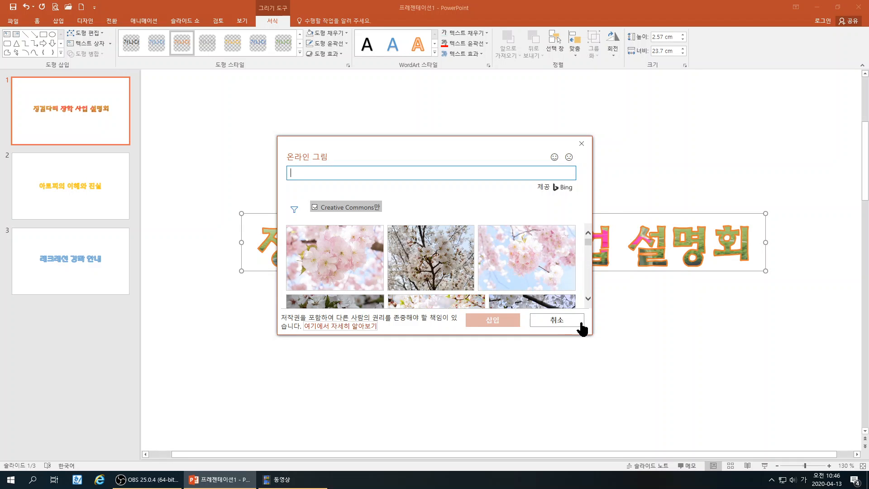
pyautogui.click(320, 253)
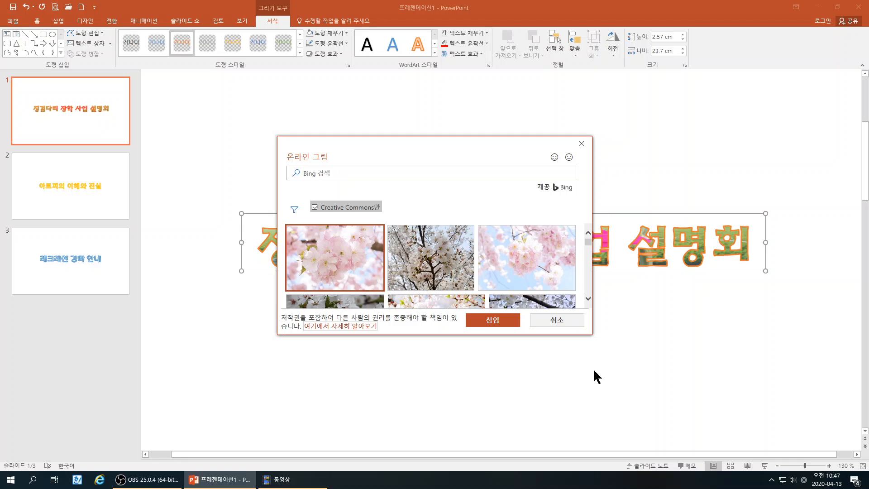
pyautogui.click(492, 322)
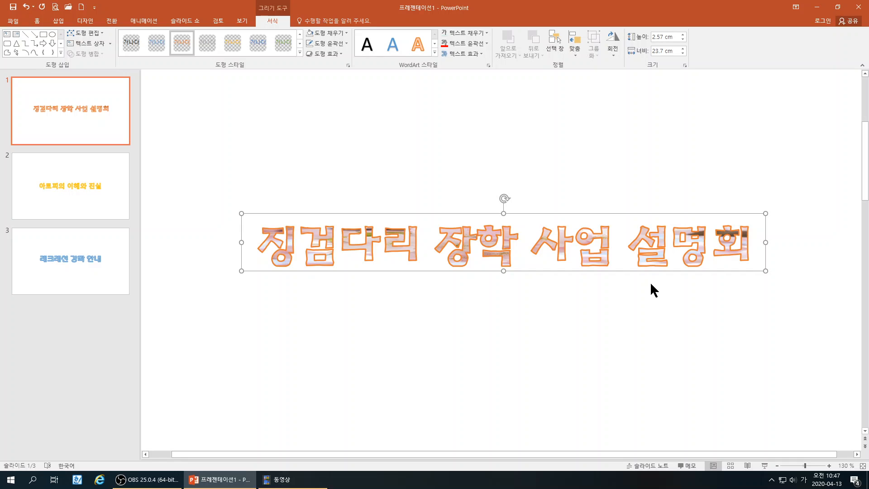
# Step: Review the OneDrive picture source and the gradient and texture options for the title's text fill without applying any
pyautogui.click(469, 34)
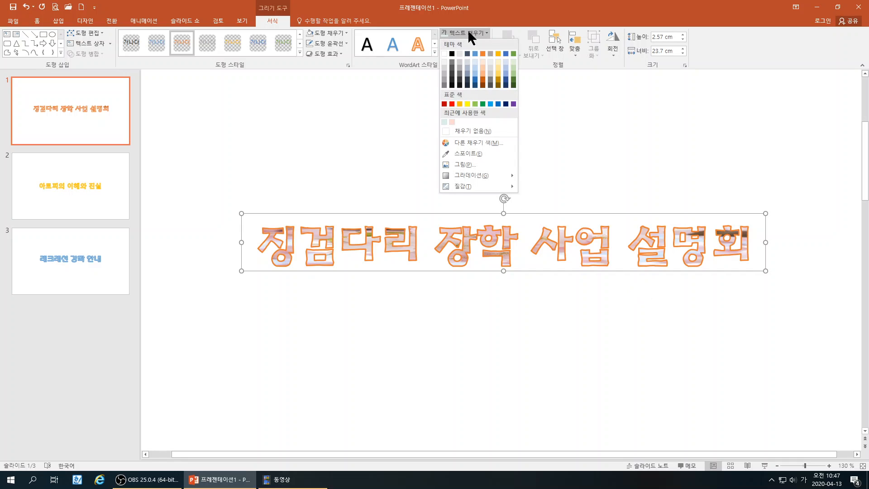
pyautogui.click(472, 163)
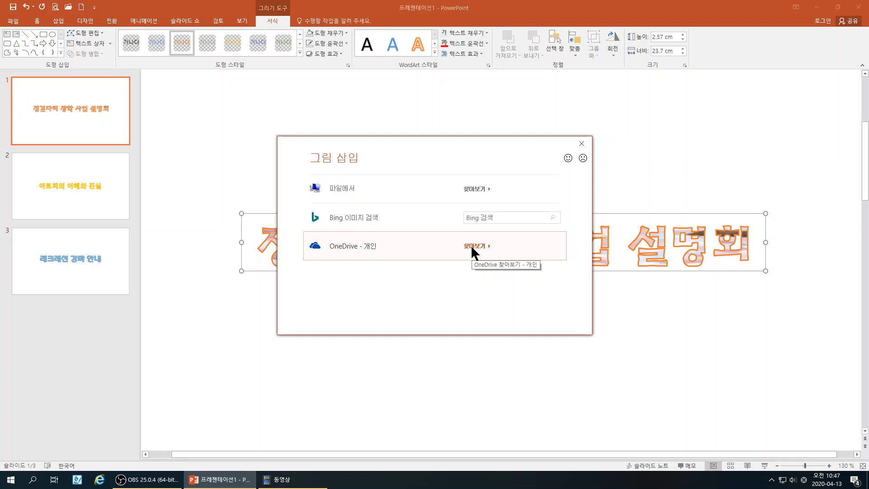
pyautogui.click(581, 143)
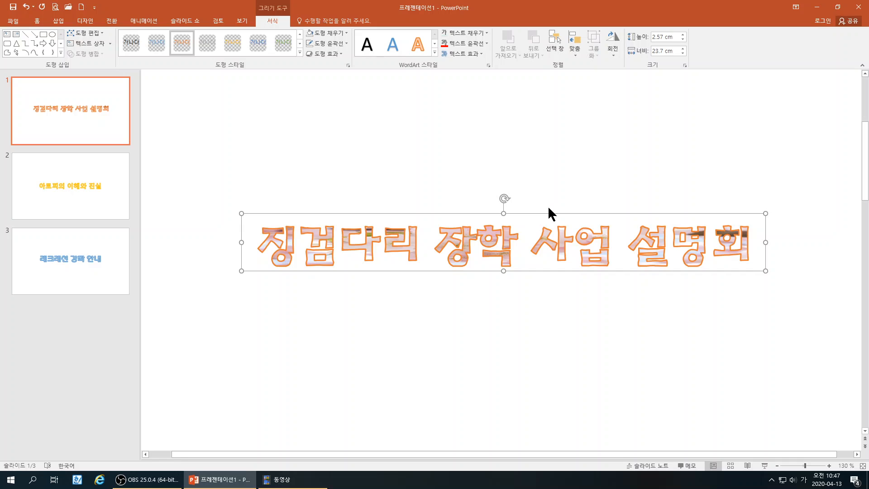
pyautogui.click(468, 37)
pyautogui.click(468, 31)
pyautogui.click(468, 31)
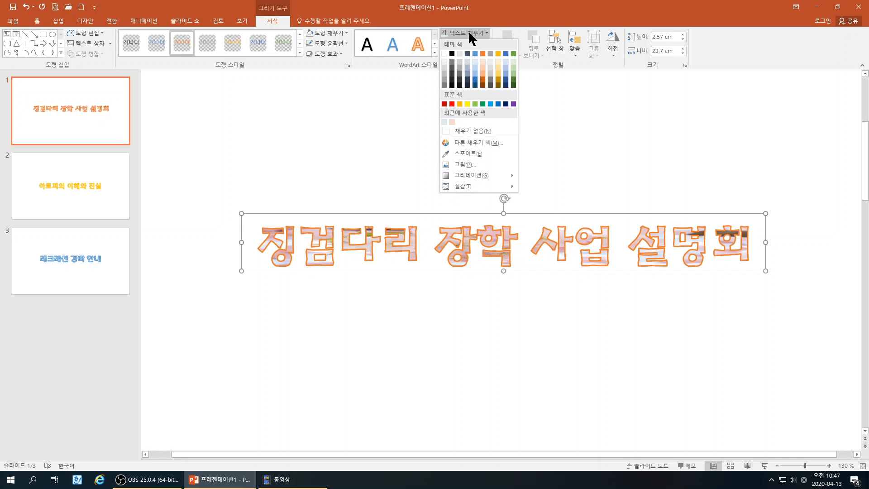
pyautogui.moveTo(469, 175)
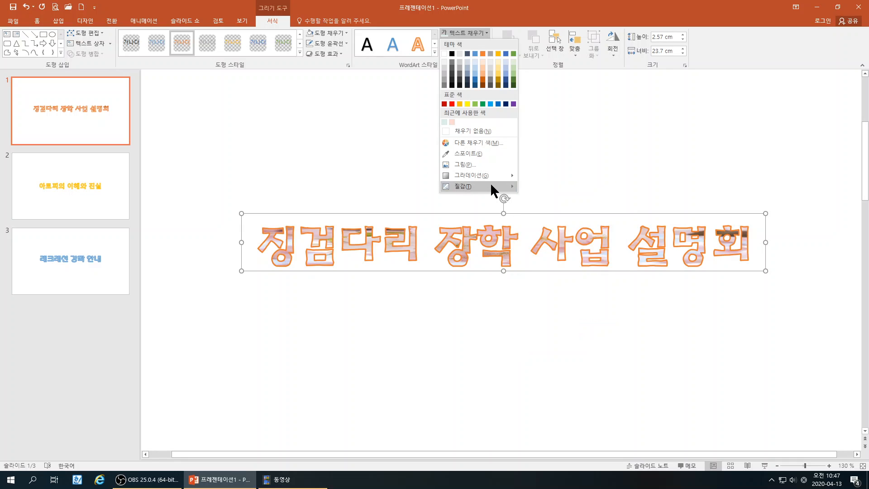
pyautogui.moveTo(493, 189)
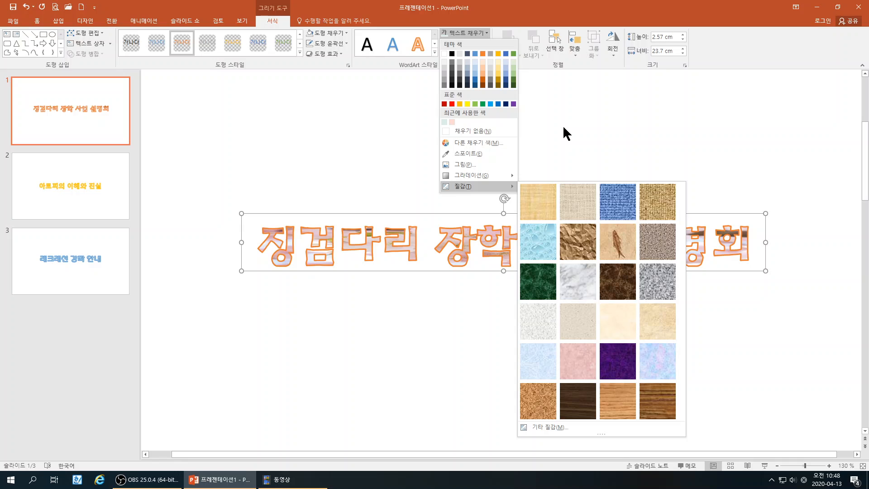
pyautogui.click(567, 154)
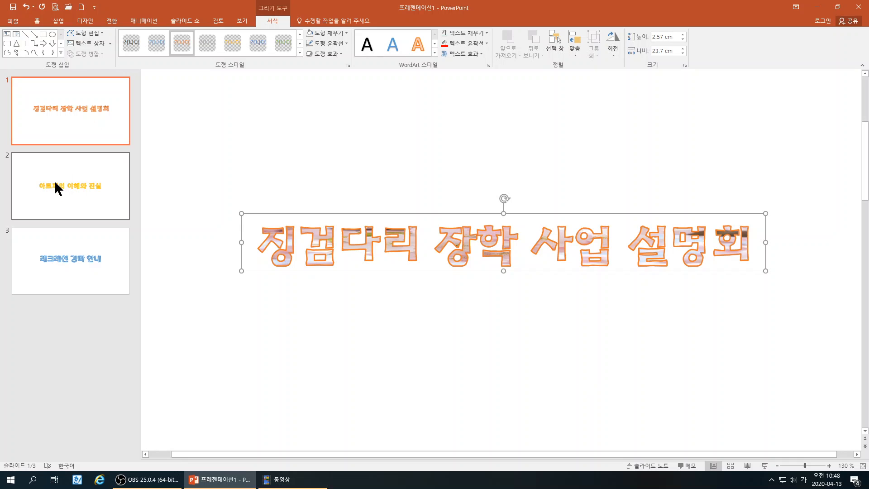
# Step: Move the second slide's title WordArt slightly up and to the left
pyautogui.click(62, 170)
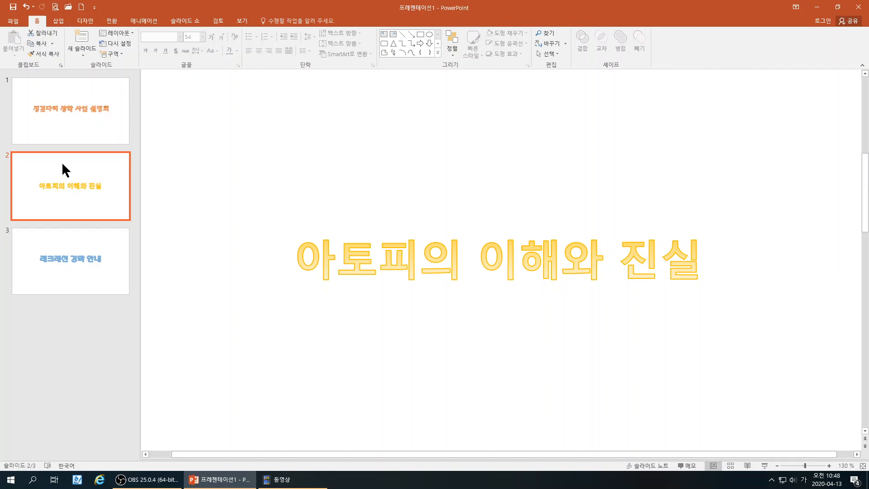
pyautogui.click(494, 272)
pyautogui.moveTo(487, 232); pyautogui.dragTo(483, 216)
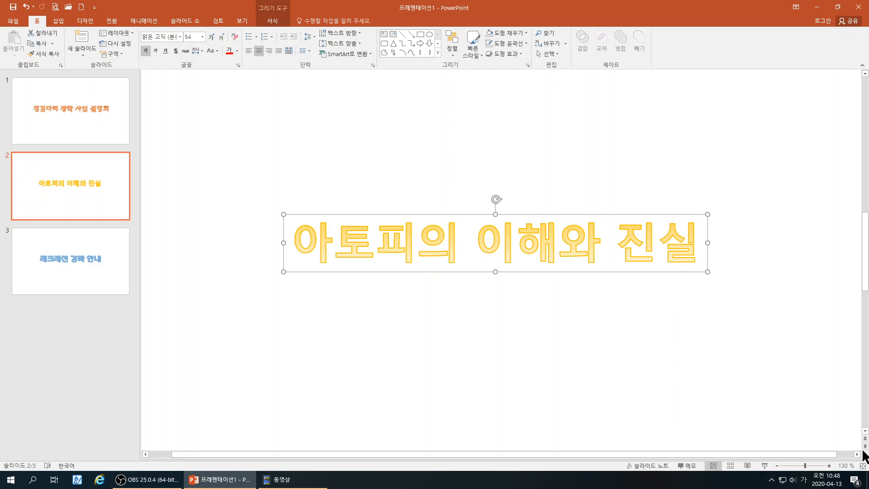
# Step: Give the second slide's WordArt title the base theme green text outline and replace it with standard red
pyautogui.click(829, 465)
pyautogui.click(829, 466)
pyautogui.click(829, 465)
pyautogui.click(829, 466)
pyautogui.click(828, 466)
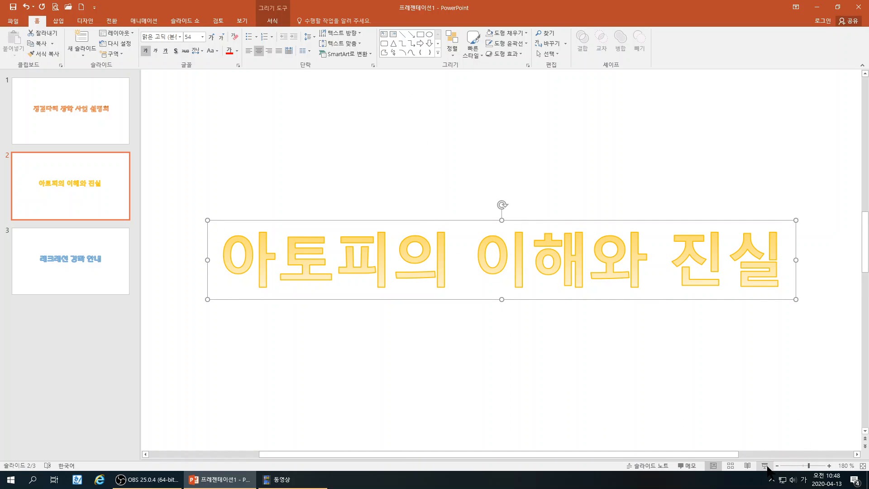
pyautogui.click(829, 465)
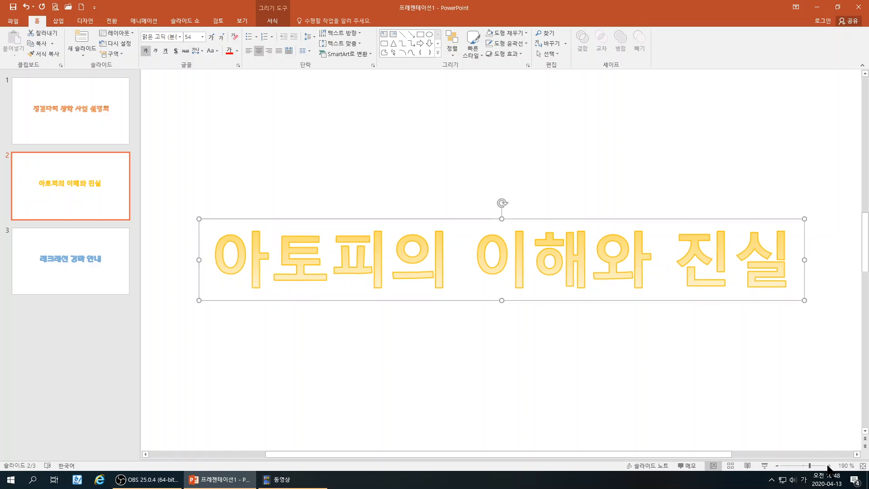
pyautogui.click(271, 19)
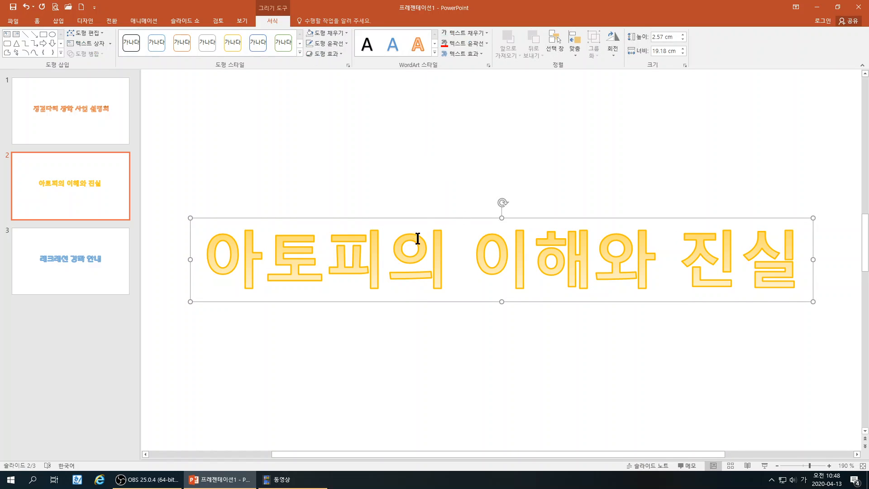
pyautogui.click(464, 44)
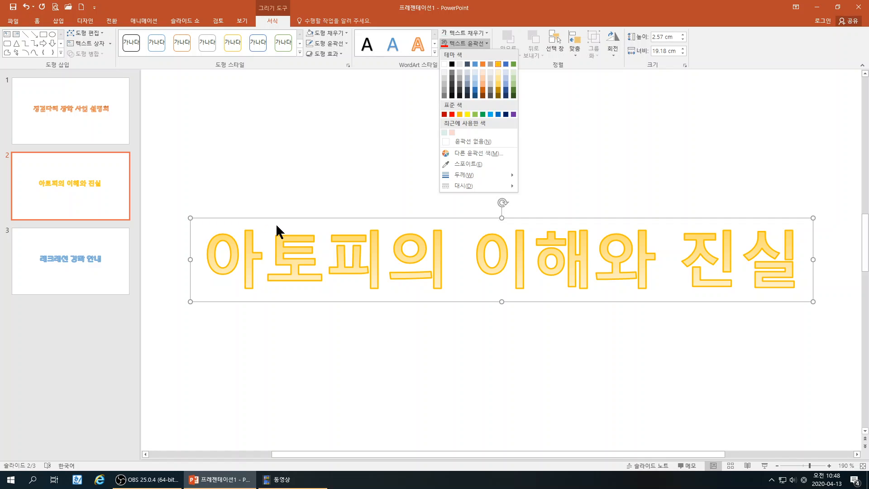
pyautogui.click(512, 64)
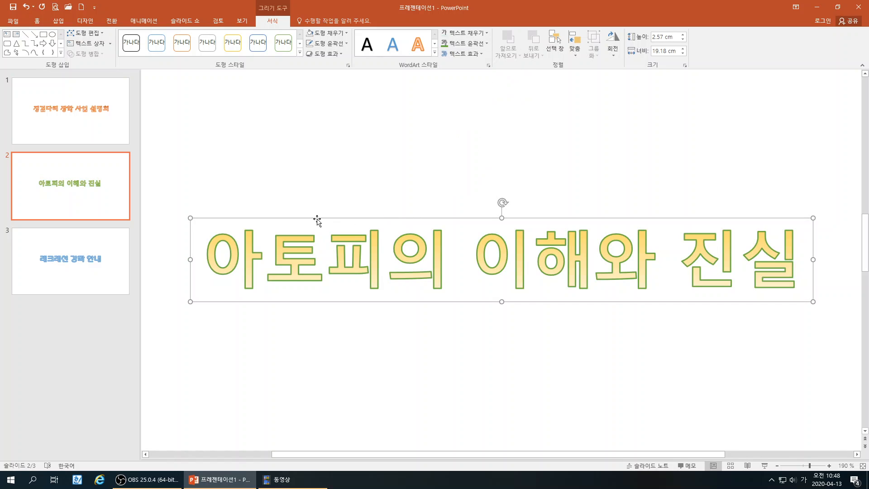
pyautogui.click(479, 43)
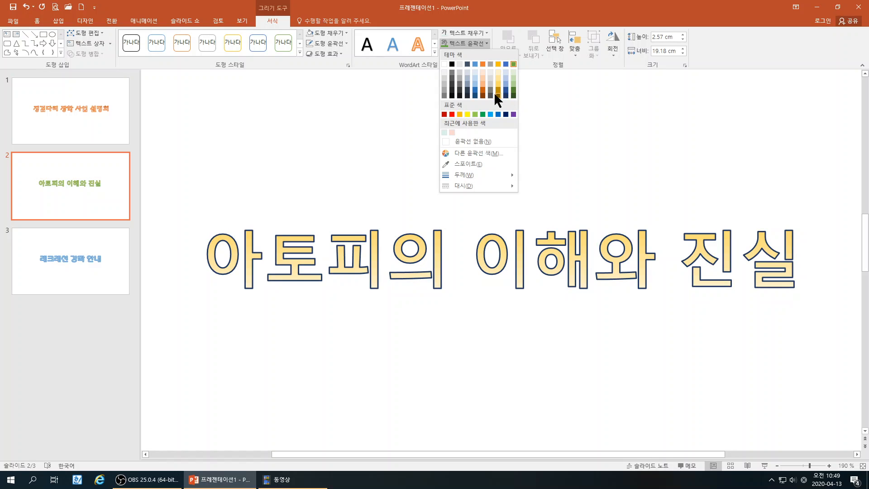
pyautogui.click(451, 114)
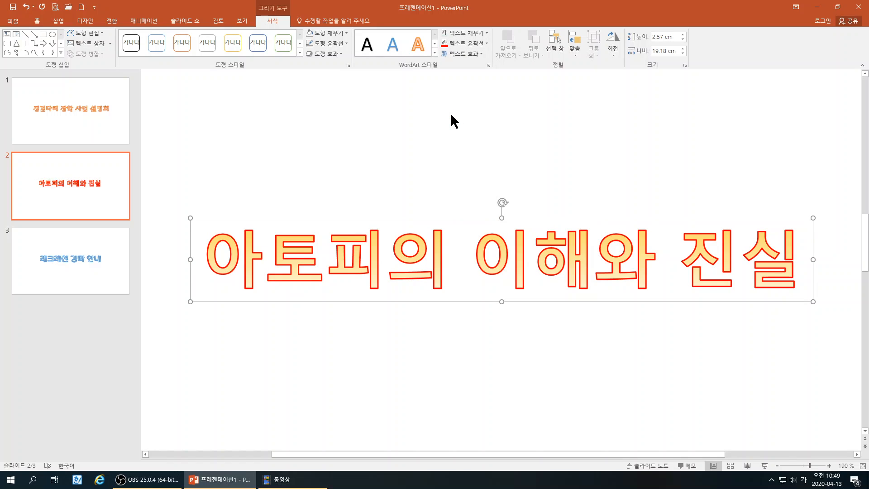
# Step: Set the red text outline of the second slide's WordArt title to a 2¼ pt weight
pyautogui.click(476, 44)
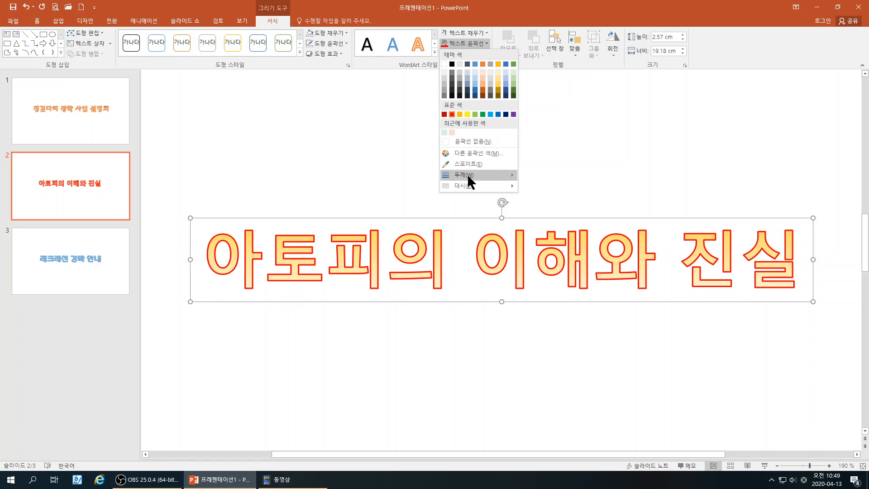
pyautogui.moveTo(469, 178)
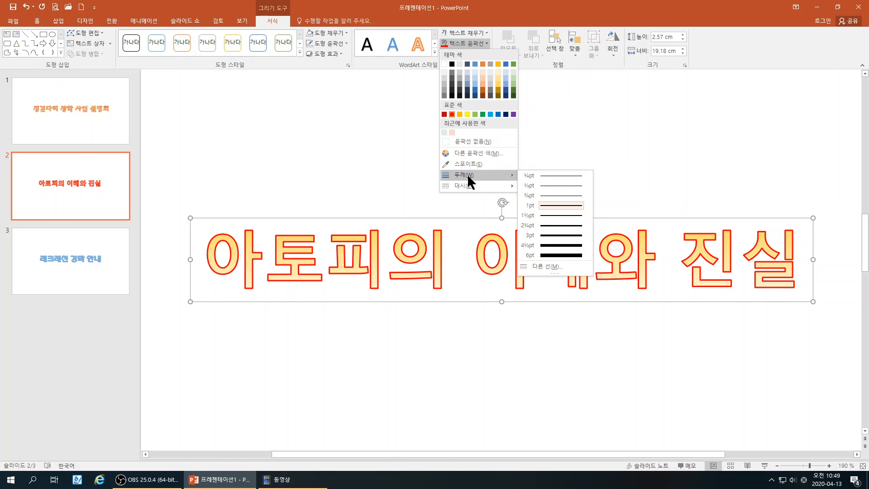
pyautogui.click(558, 225)
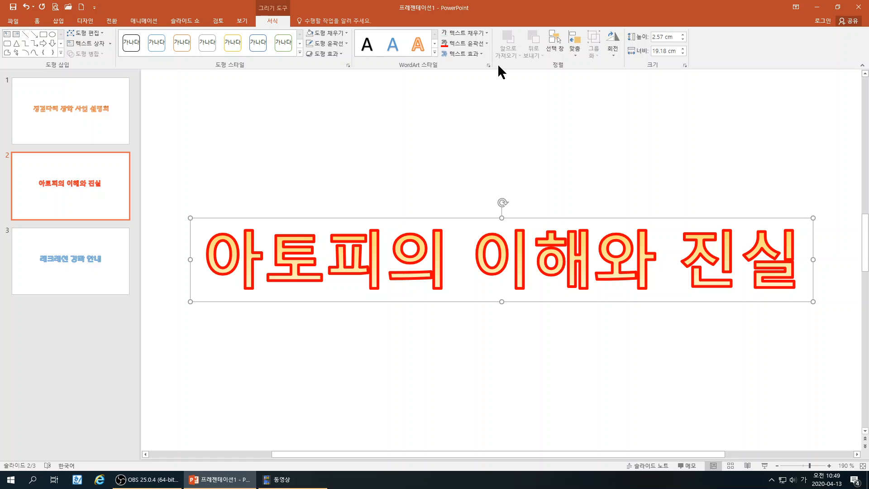
# Step: Preview the dashed and no-outline options for the second slide's title without applying any, and reselect the title
pyautogui.click(483, 44)
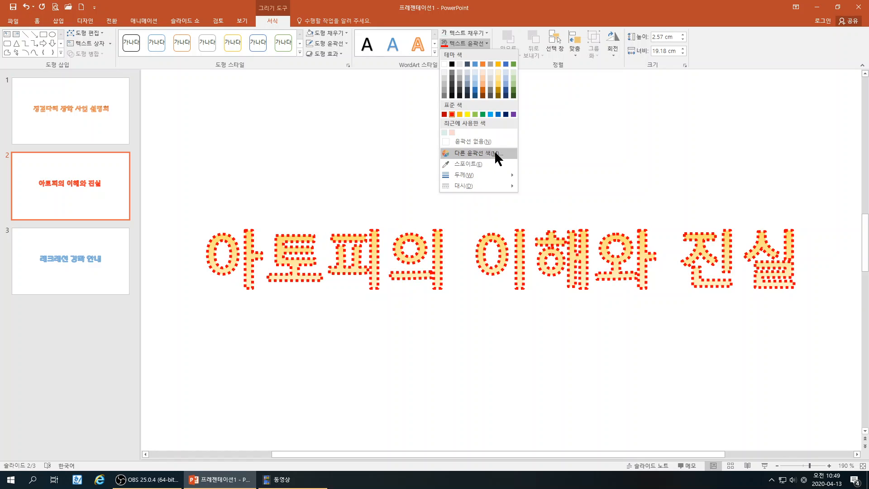
pyautogui.click(501, 6)
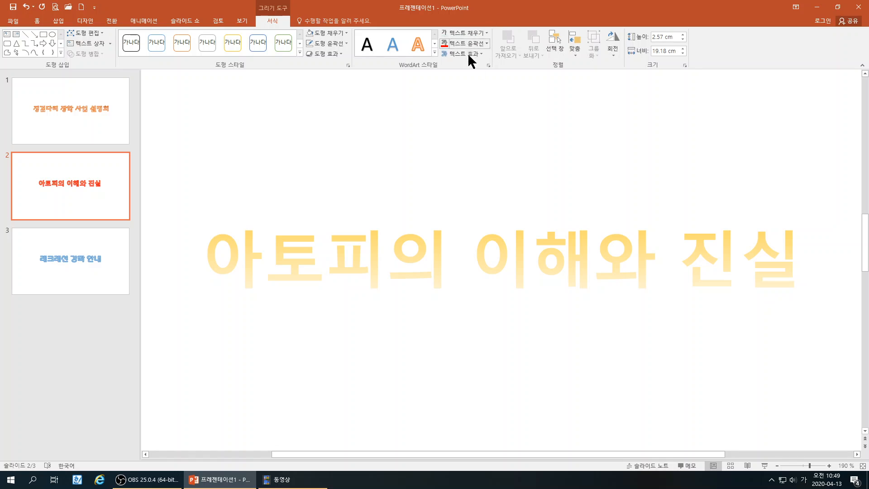
pyautogui.click(502, 243)
pyautogui.click(510, 218)
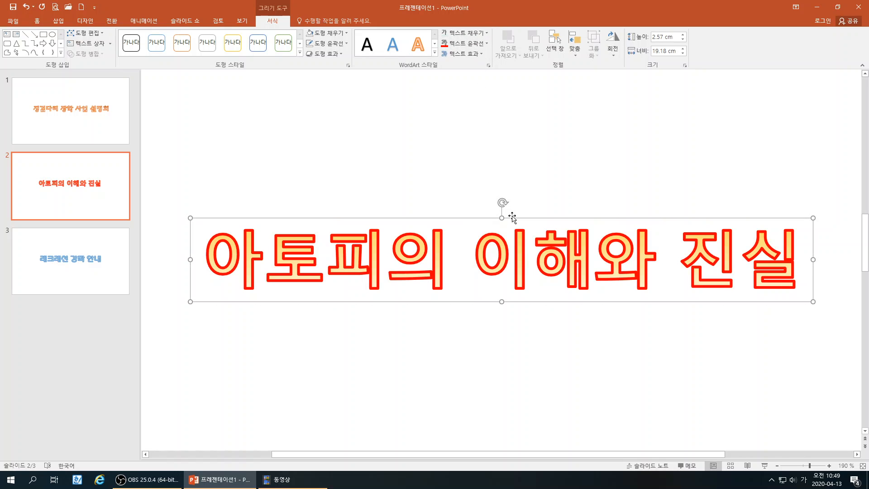
# Step: Open the detailed text formatting settings for the second slide's WordArt title
pyautogui.click(776, 466)
pyautogui.click(777, 466)
pyautogui.click(776, 466)
pyautogui.click(776, 465)
pyautogui.click(777, 466)
pyautogui.click(777, 466)
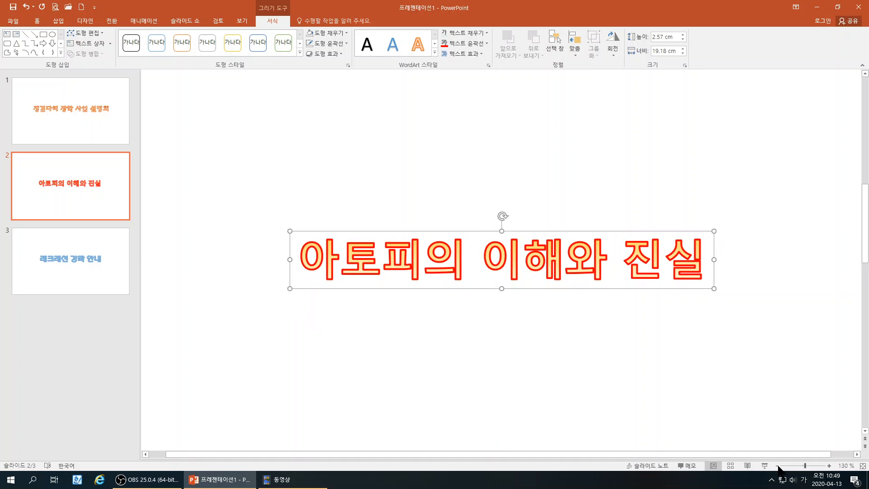
pyautogui.click(829, 466)
pyautogui.click(829, 467)
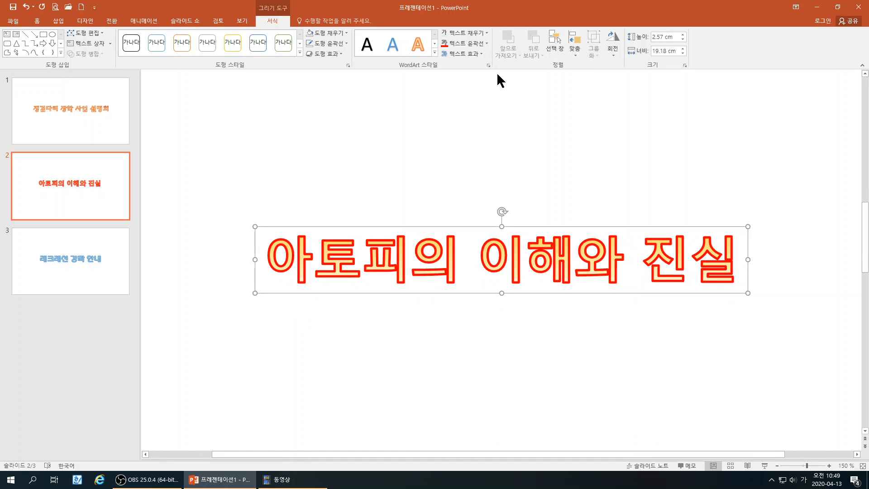
pyautogui.click(471, 43)
pyautogui.click(487, 65)
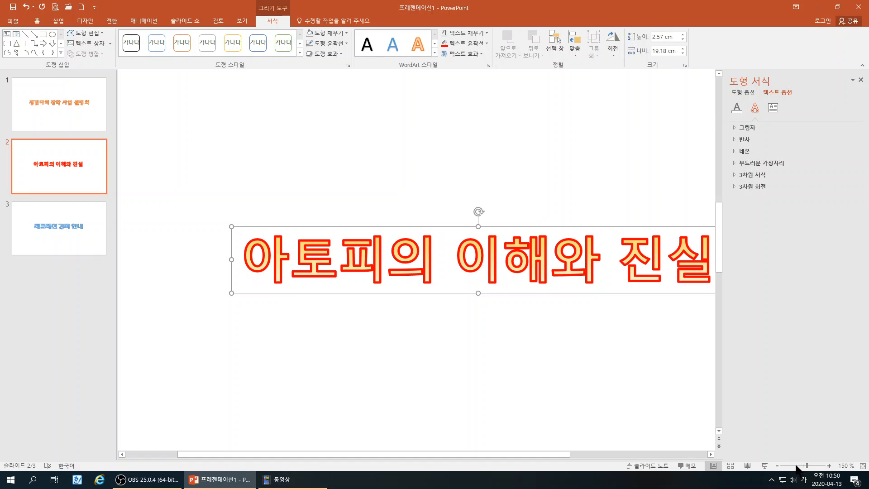
pyautogui.click(829, 465)
pyautogui.click(829, 466)
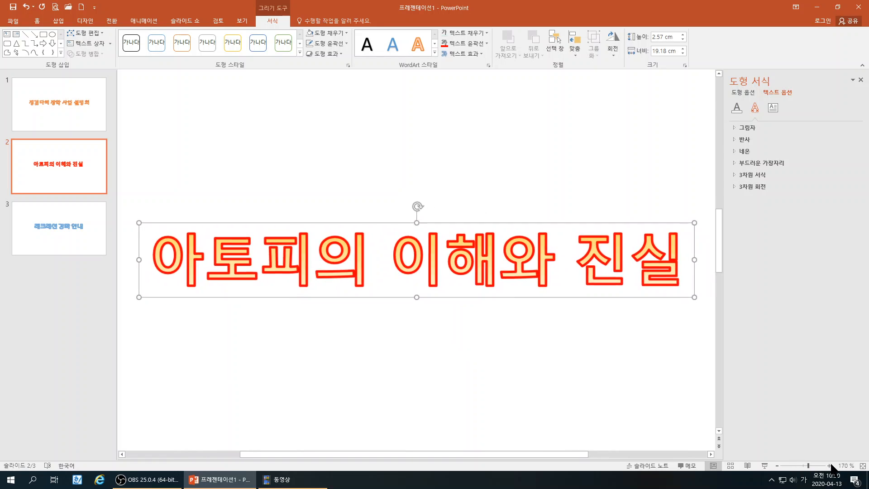
pyautogui.click(829, 466)
pyautogui.click(829, 465)
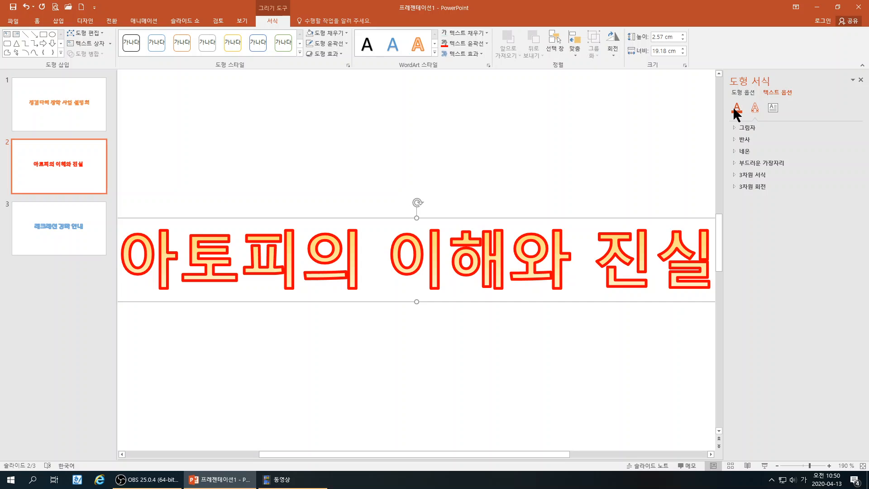
# Step: Compare the formatting settings with and without the second slide's title selected, and display the title's text fill and outline settings
pyautogui.click(592, 150)
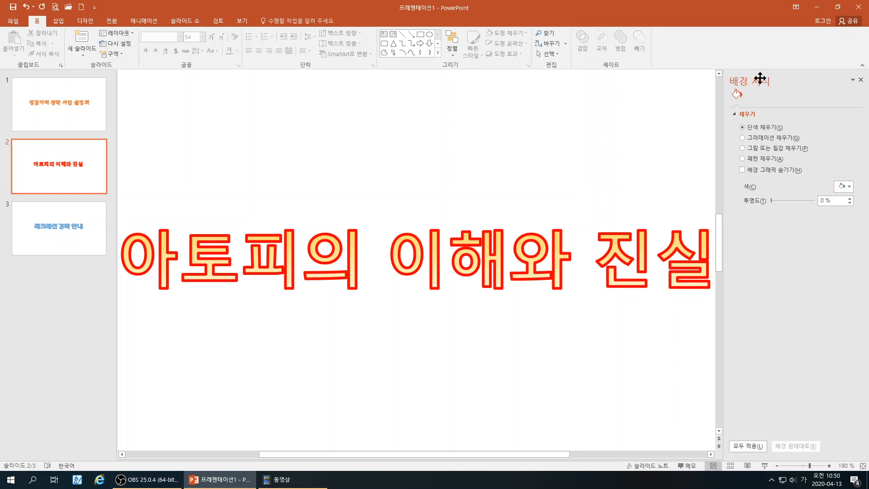
pyautogui.click(483, 218)
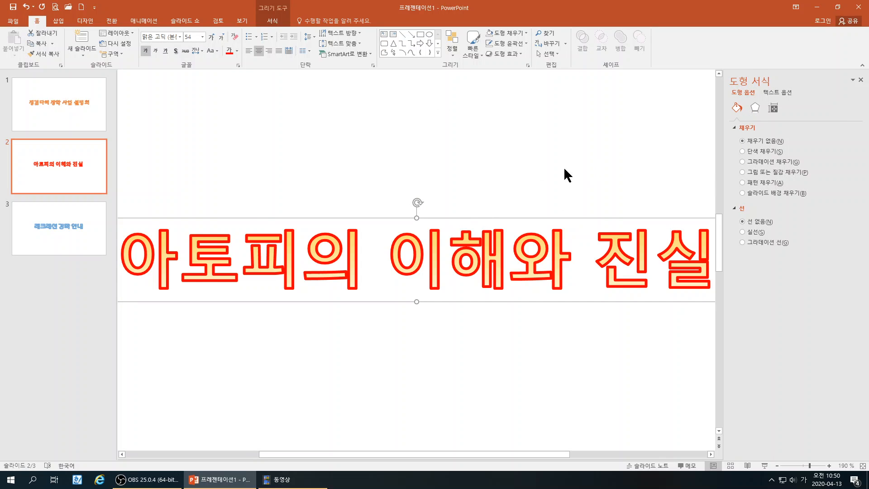
pyautogui.moveTo(449, 260); pyautogui.dragTo(511, 260)
pyautogui.click(542, 143)
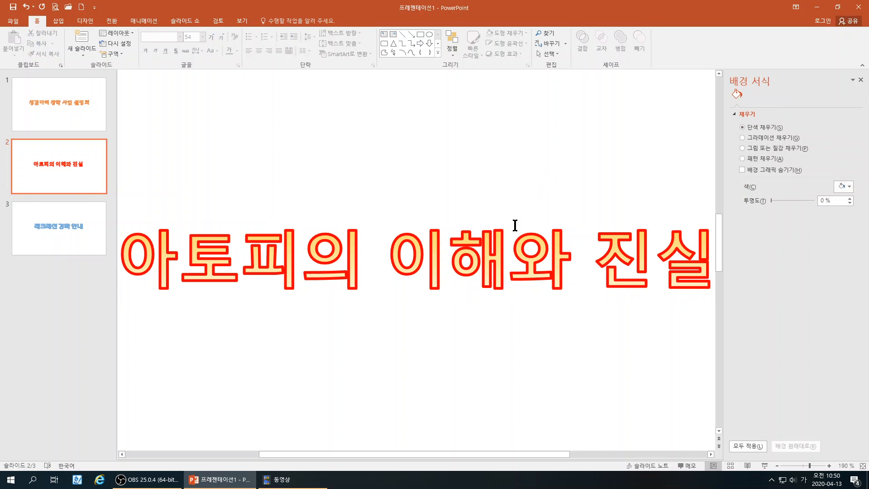
pyautogui.click(509, 260)
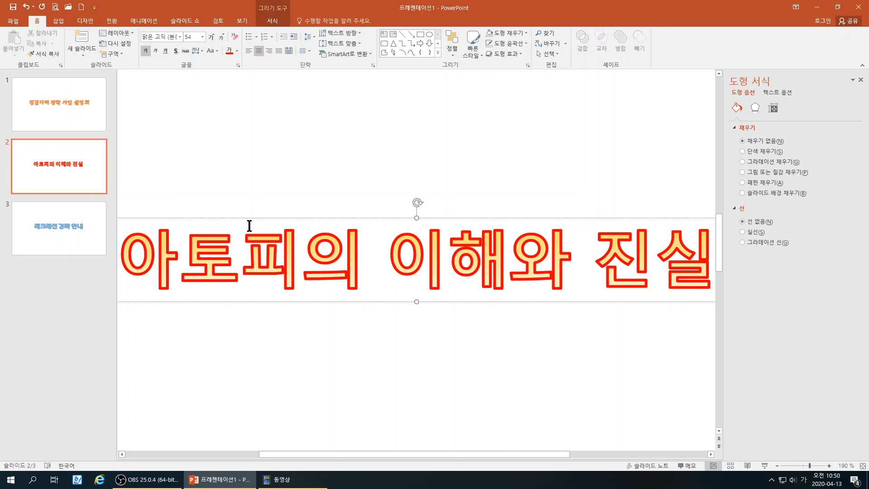
pyautogui.click(480, 219)
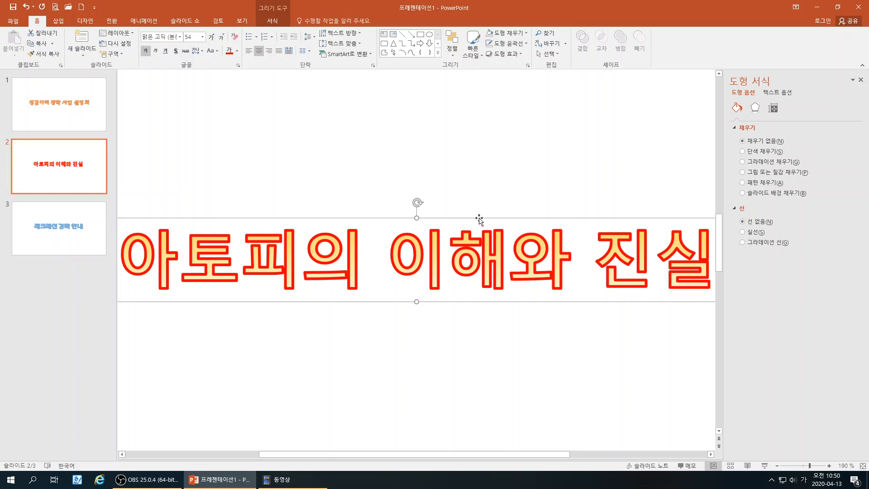
pyautogui.click(273, 21)
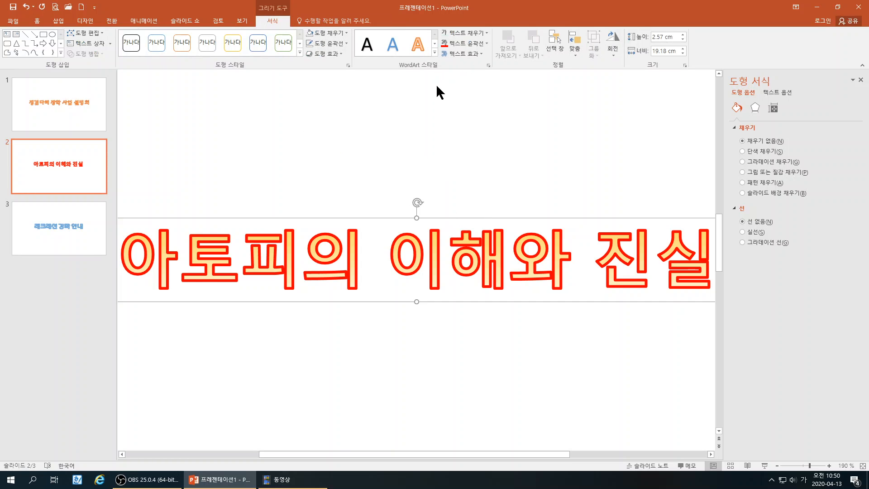
pyautogui.click(488, 64)
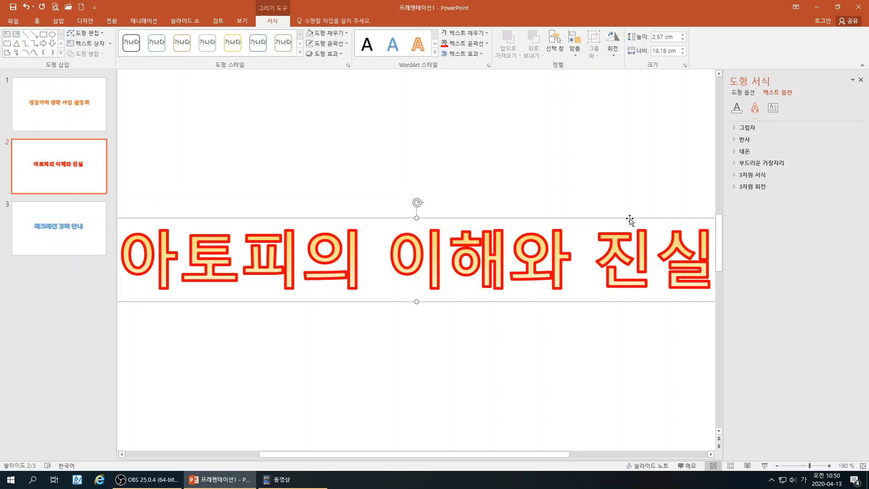
pyautogui.click(738, 105)
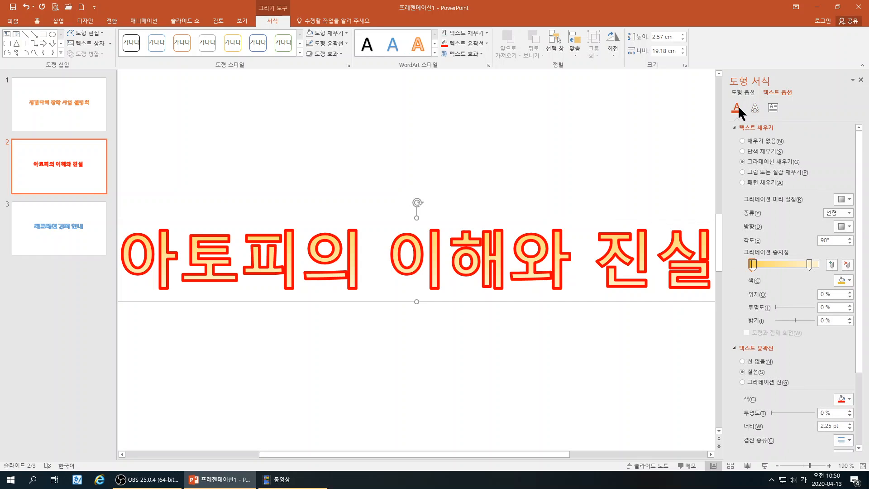
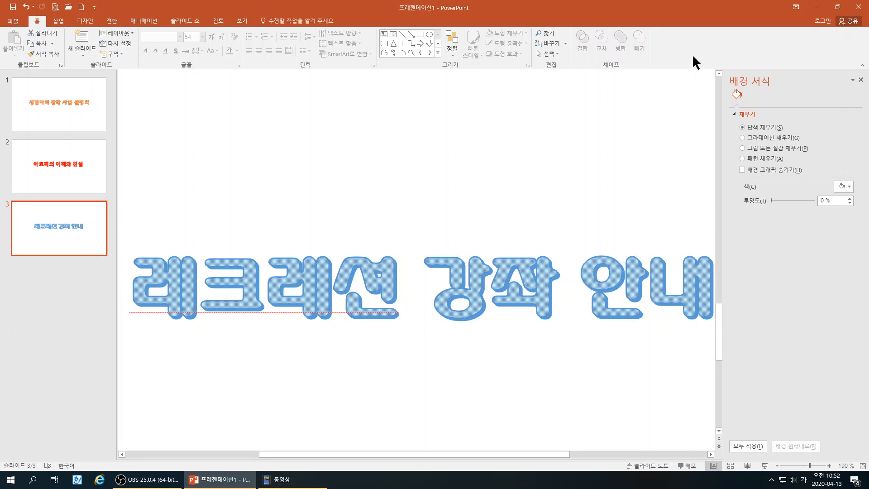
# Step: Try a solid border line on the third slide's title placeholder and set it back to no line
pyautogui.click(571, 259)
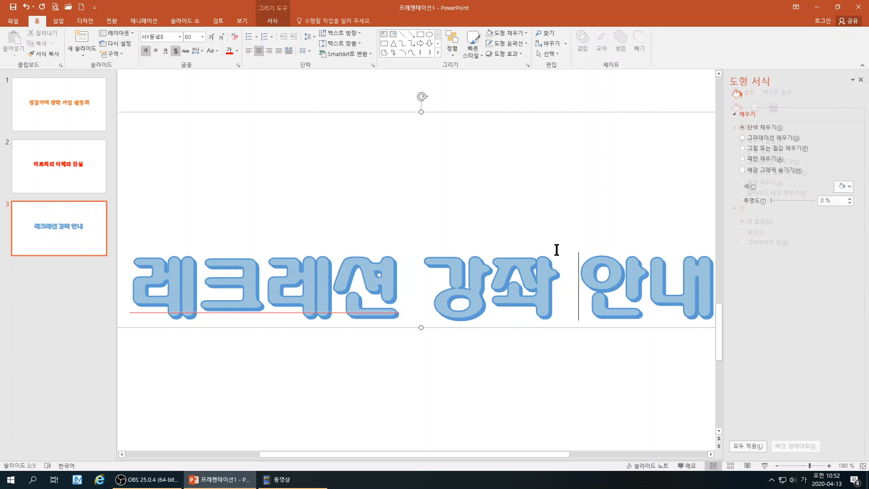
pyautogui.click(554, 106)
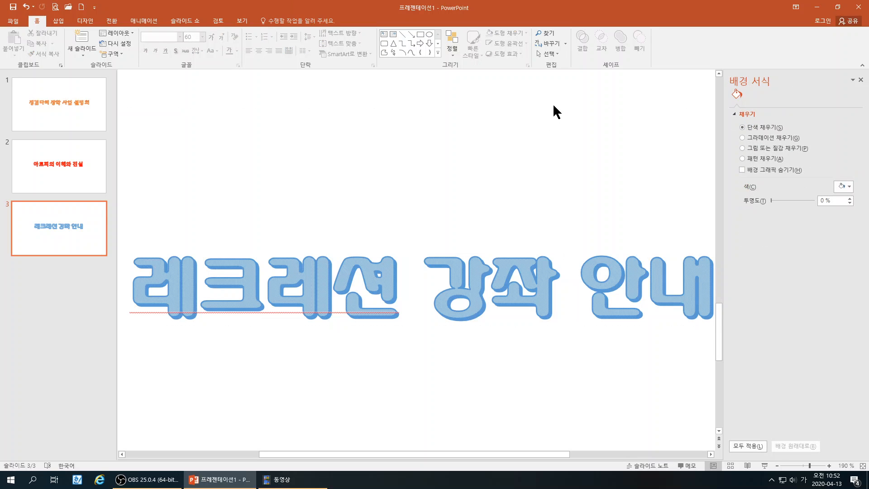
pyautogui.click(571, 257)
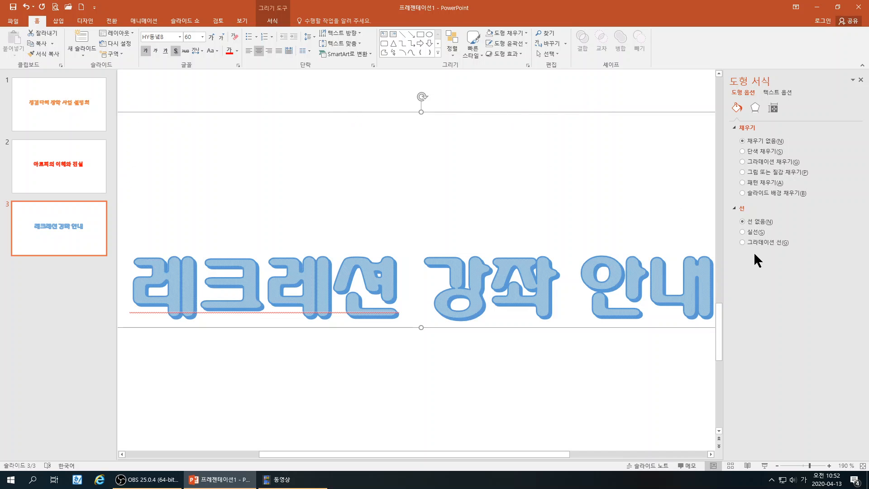
pyautogui.click(743, 231)
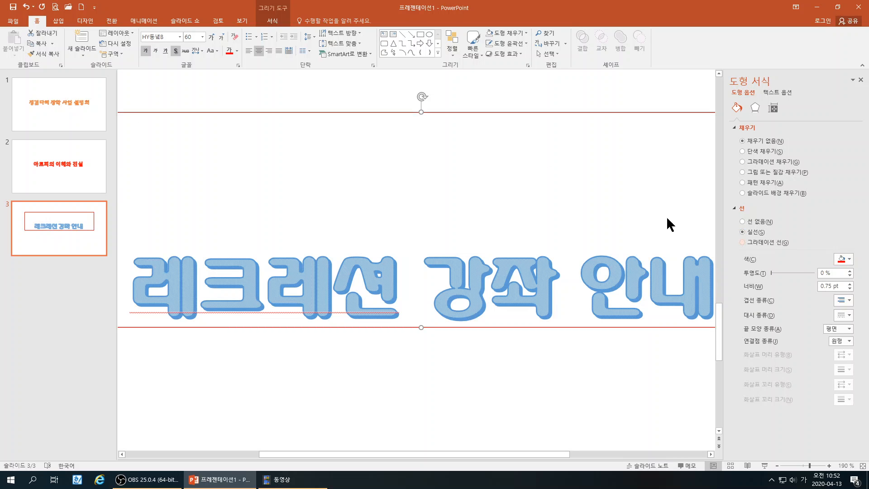
pyautogui.click(742, 221)
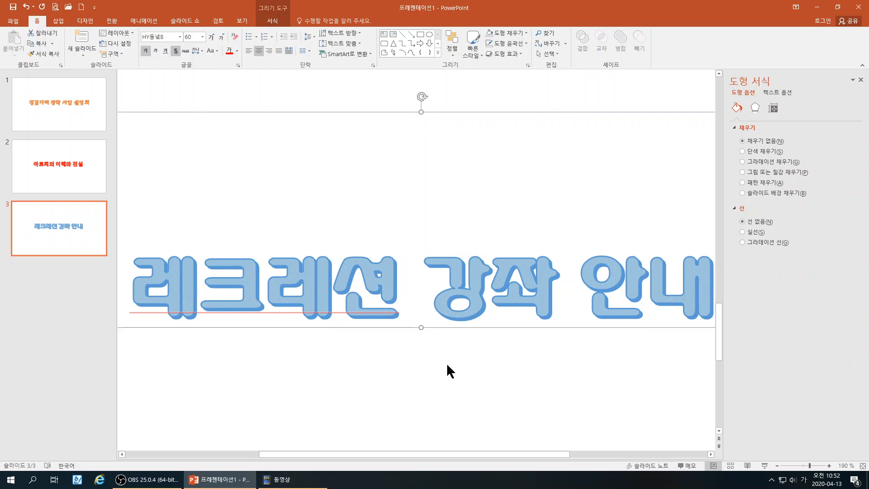
# Step: Display the third slide title's text fill and outline settings and reduce the placeholder's height to about 2.83 cm
pyautogui.click(270, 21)
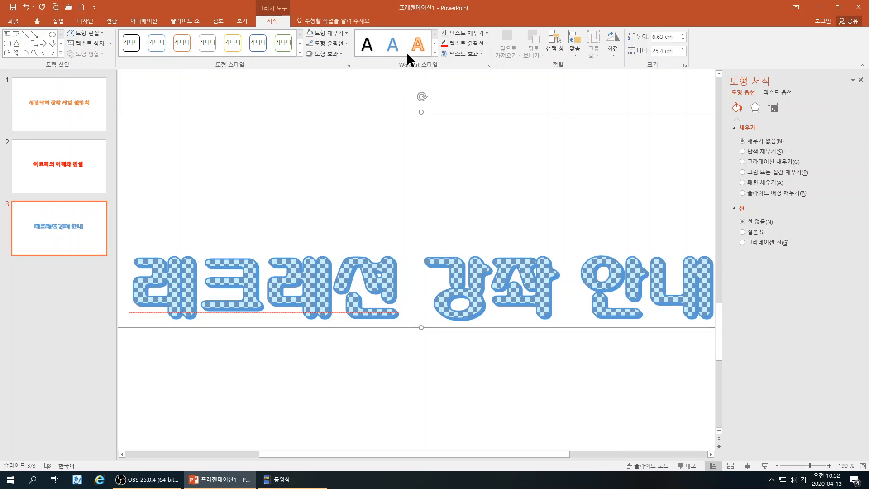
pyautogui.click(488, 66)
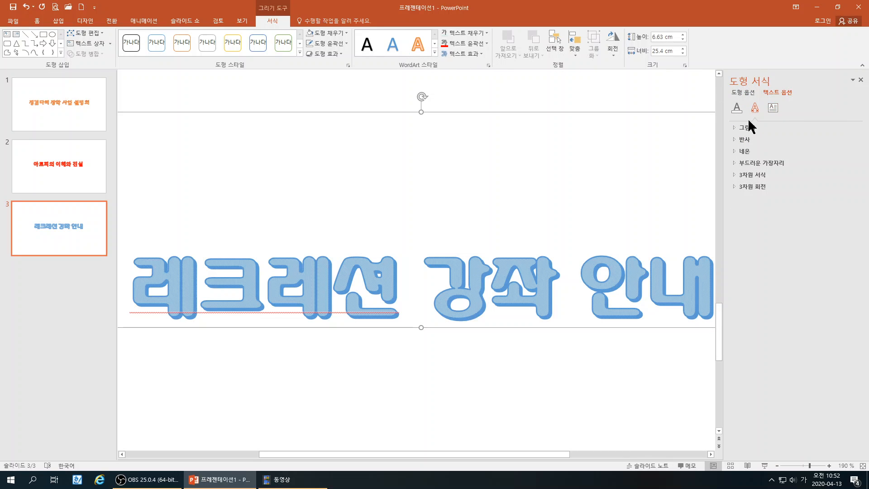
pyautogui.click(736, 109)
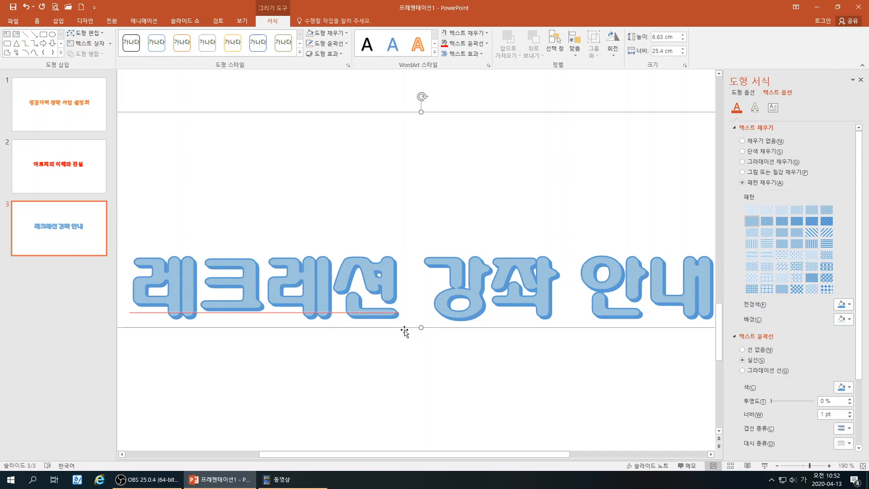
pyautogui.moveTo(422, 111); pyautogui.dragTo(471, 166)
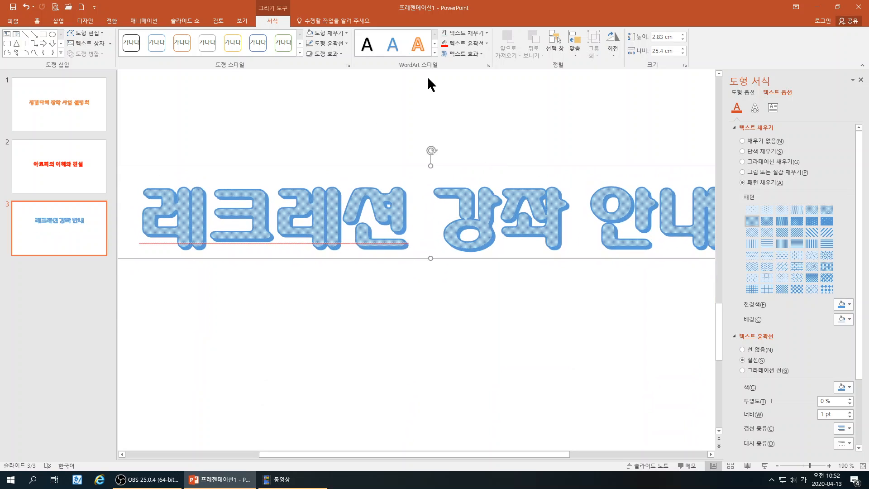
# Step: Preview a patterned WordArt style on the third slide's title, try diagonal, brick and checkerboard fill patterns, and apply the zigzag pattern
pyautogui.click(433, 52)
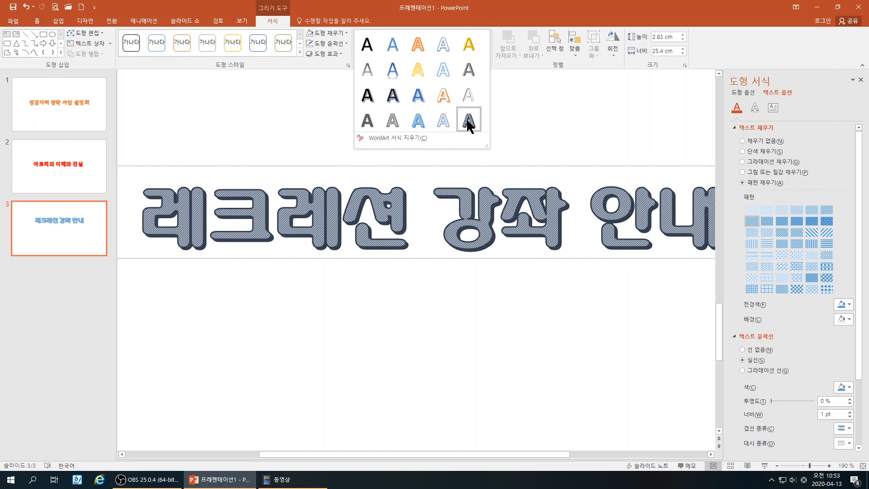
pyautogui.click(577, 162)
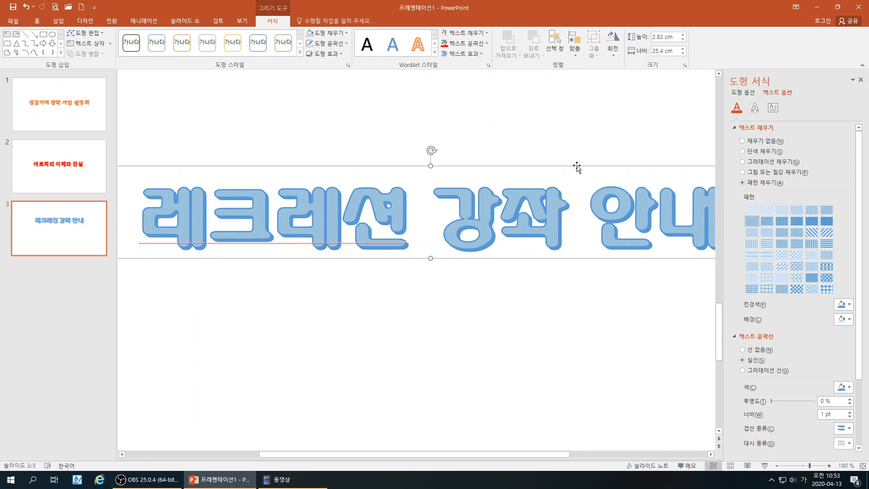
pyautogui.click(810, 230)
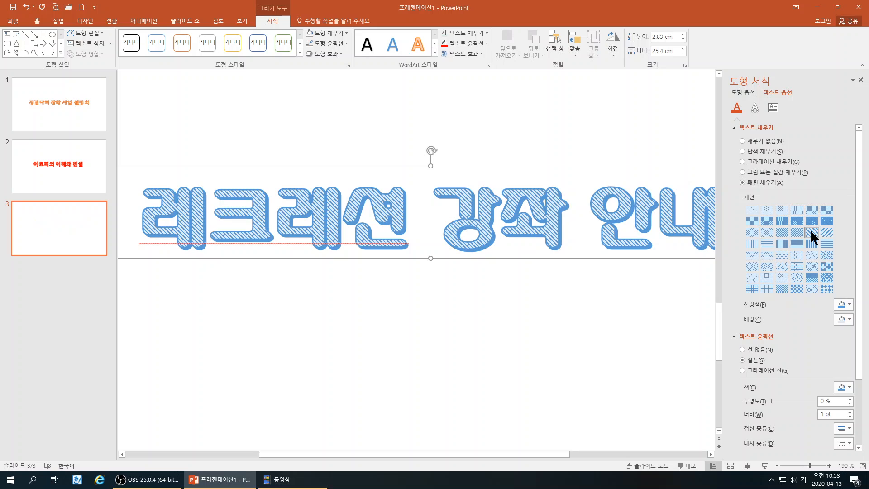
pyautogui.click(776, 263)
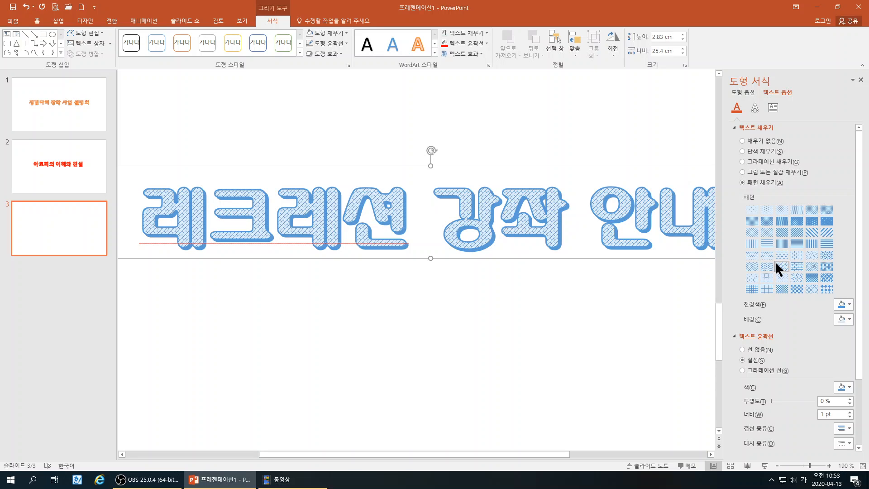
pyautogui.click(797, 289)
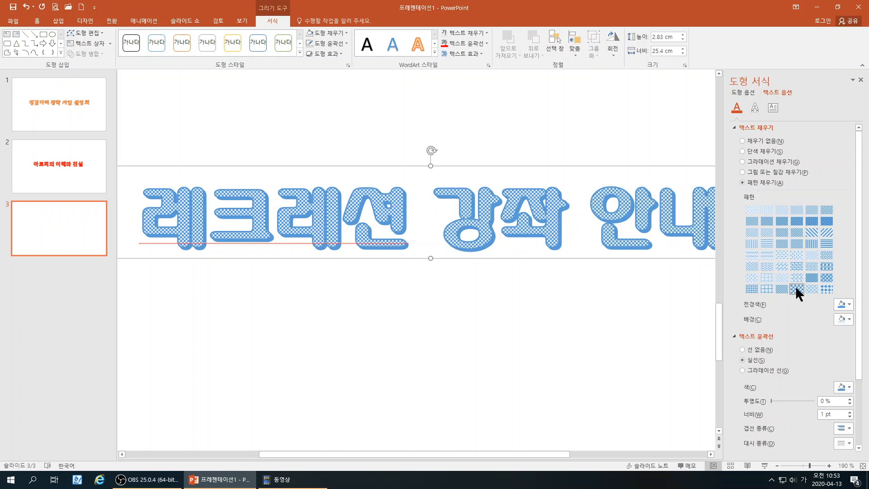
pyautogui.click(753, 264)
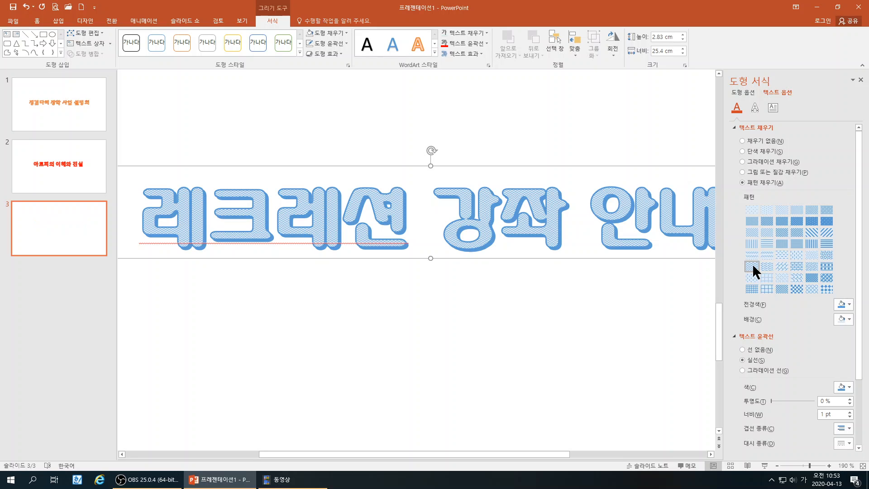
# Step: Compare the plaid and large confetti patterns on the third slide's title and apply the plaid pattern
pyautogui.click(826, 267)
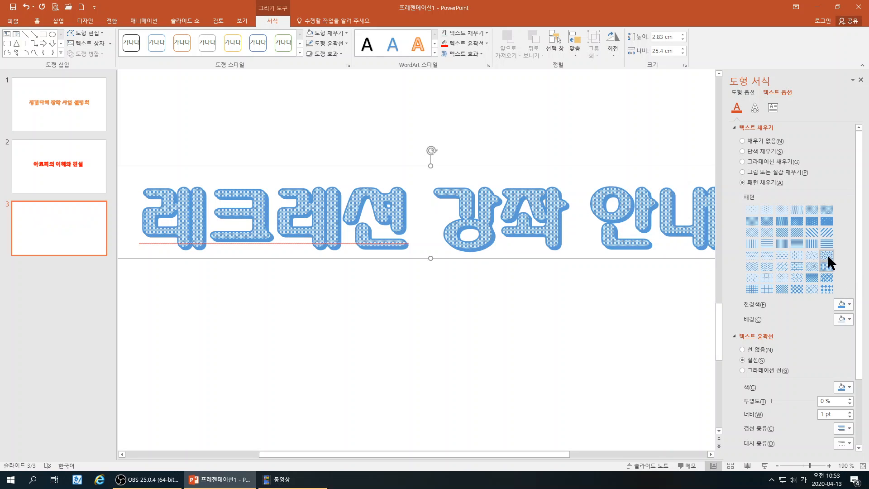
pyautogui.click(826, 256)
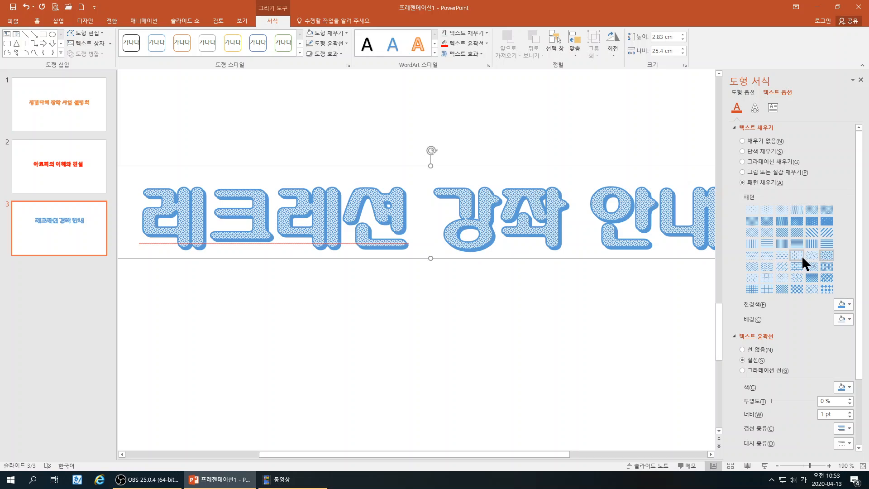
pyautogui.click(826, 267)
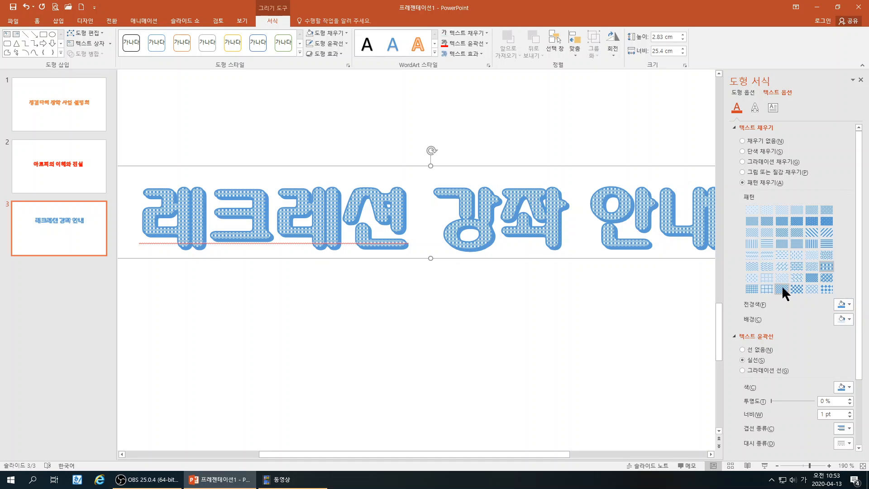
# Step: Try red as the foreground colour of the third slide title's pattern fill and set it to yellow
pyautogui.click(850, 306)
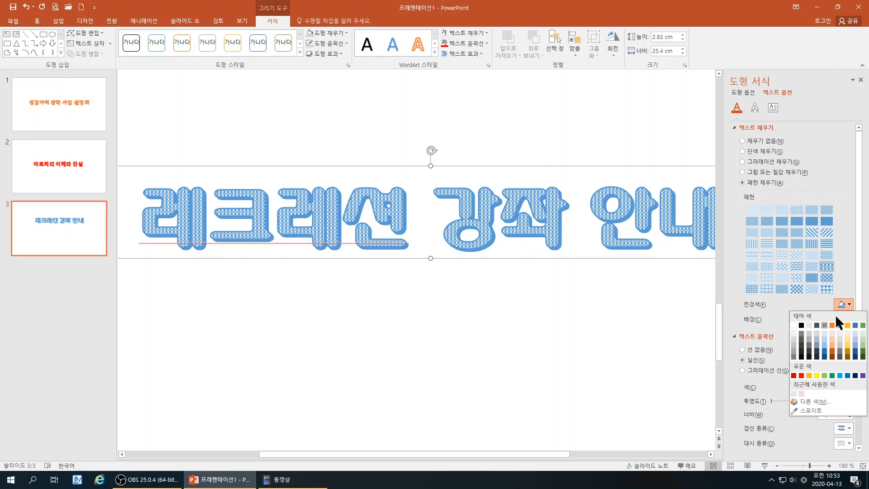
pyautogui.click(802, 374)
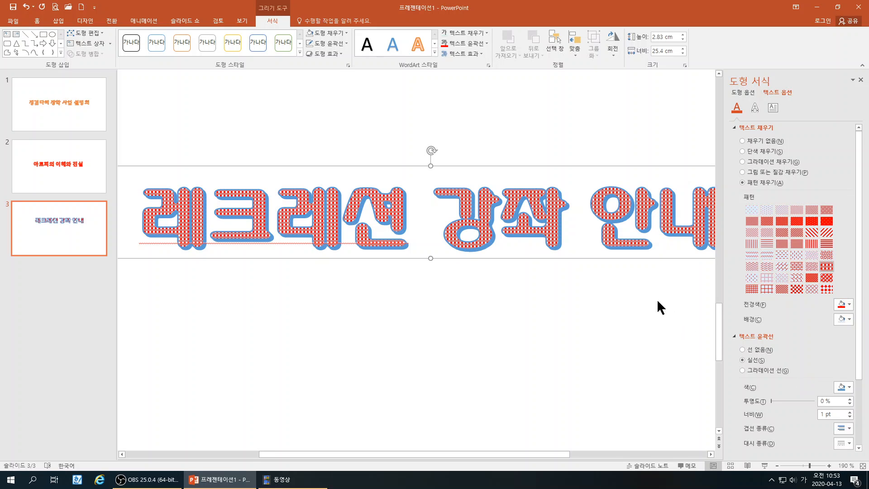
pyautogui.click(846, 306)
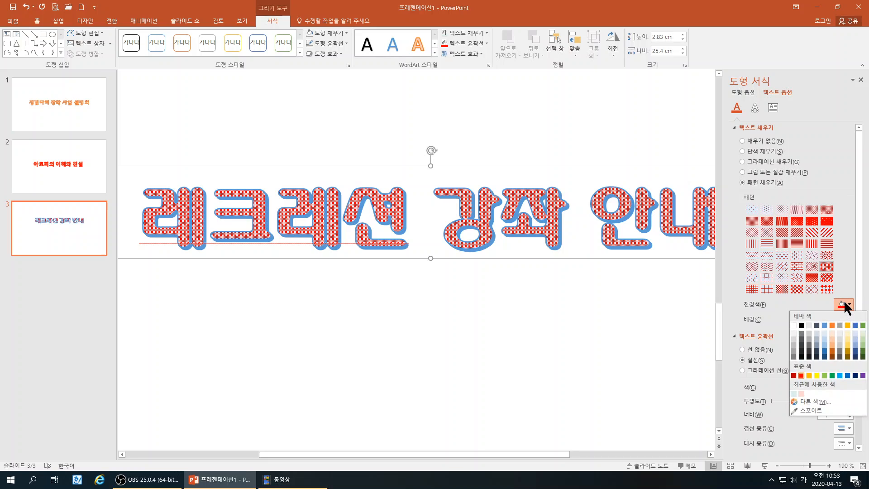
pyautogui.click(816, 375)
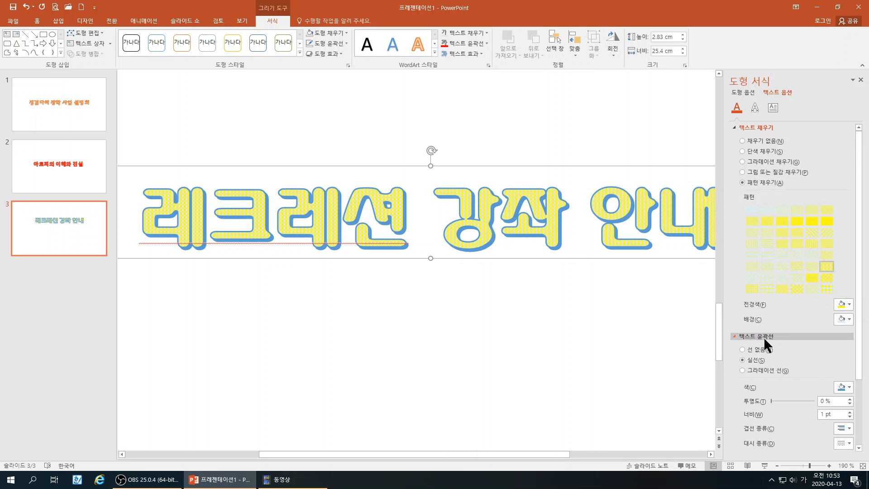
# Step: Try white as the background colour of the third slide title's pattern fill and set it to red
pyautogui.click(849, 319)
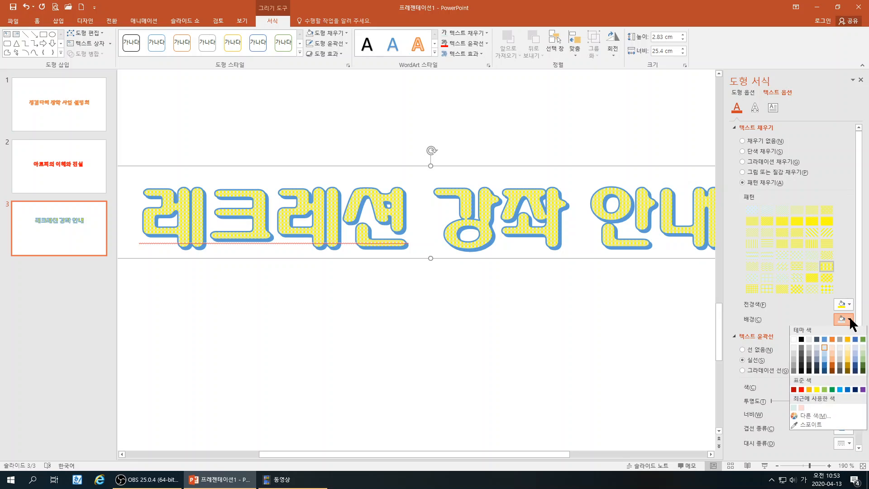
pyautogui.click(793, 339)
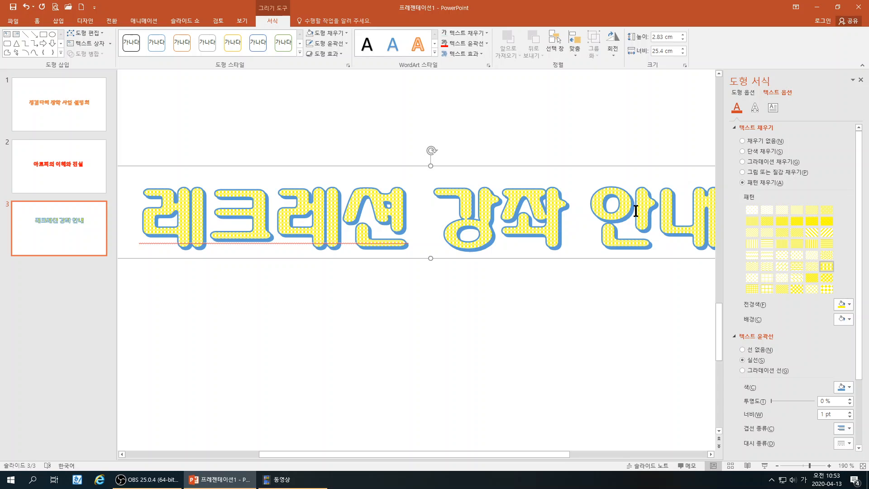
pyautogui.click(849, 319)
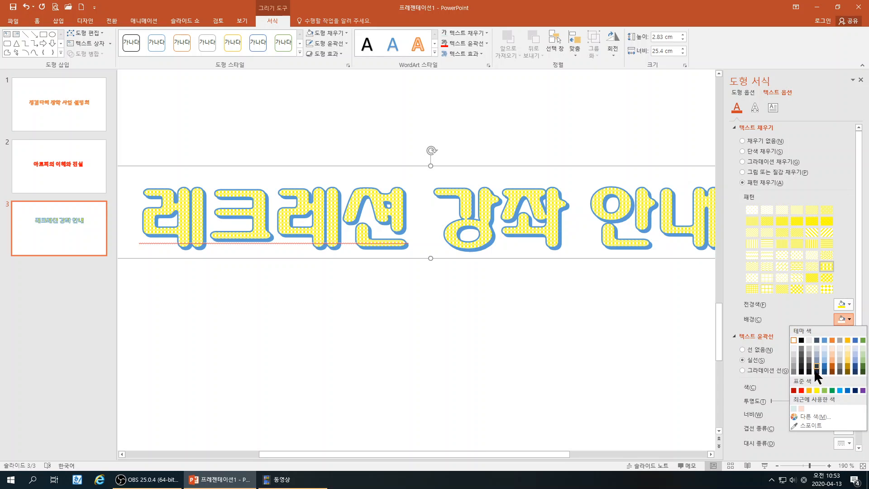
pyautogui.click(801, 389)
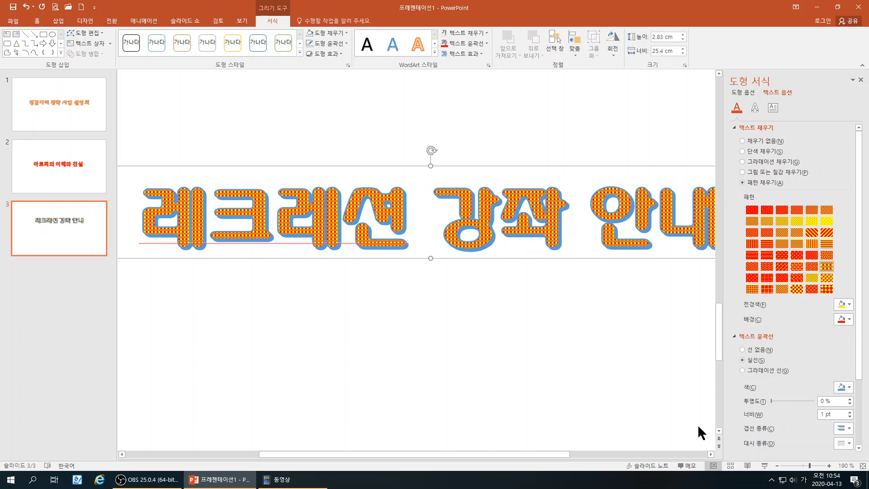
# Step: Deselect the third slide's title and examine its patterned text within the overall slide layout
pyautogui.click(777, 465)
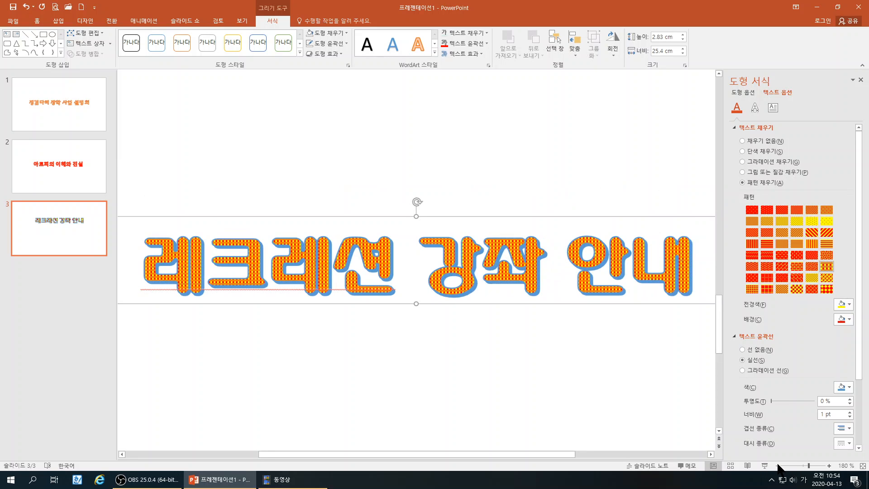
pyautogui.click(777, 465)
pyautogui.click(778, 466)
pyautogui.click(777, 465)
pyautogui.click(777, 465)
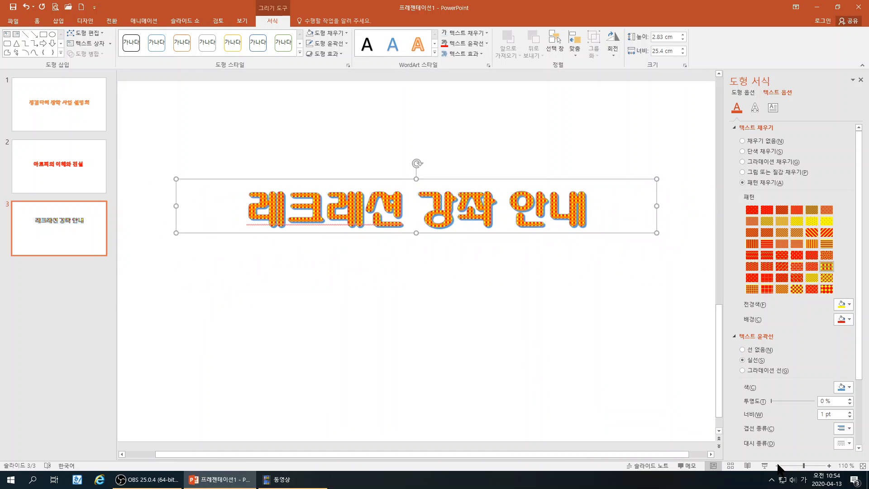
pyautogui.click(829, 466)
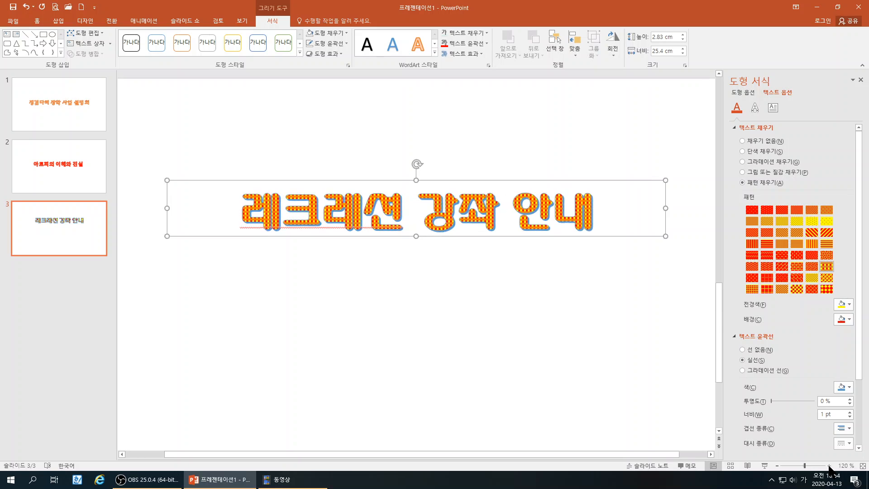
pyautogui.click(829, 465)
pyautogui.click(829, 466)
pyautogui.click(536, 358)
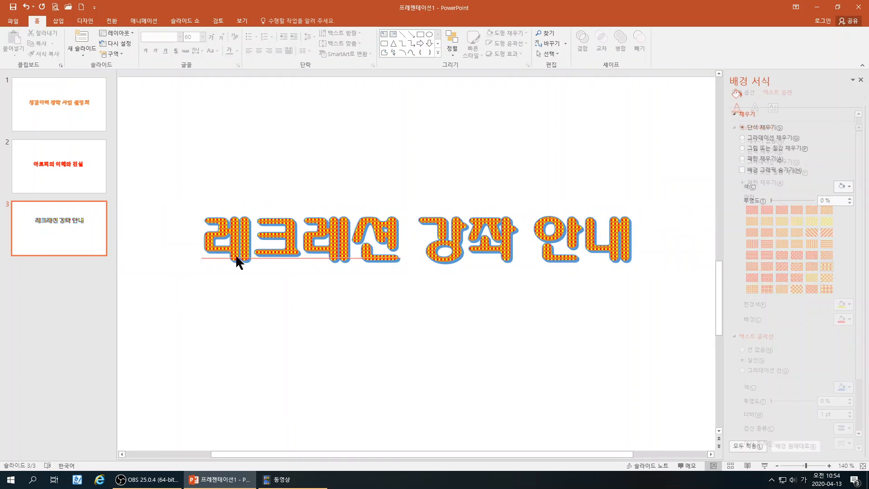
# Step: Move the first slide's WordArt title higher on the slide
pyautogui.click(81, 108)
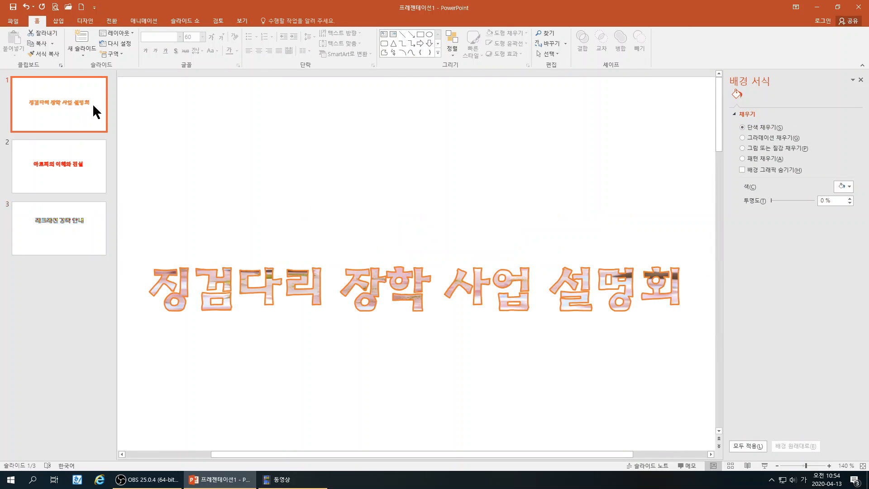
pyautogui.click(280, 299)
pyautogui.moveTo(341, 255); pyautogui.dragTo(346, 195)
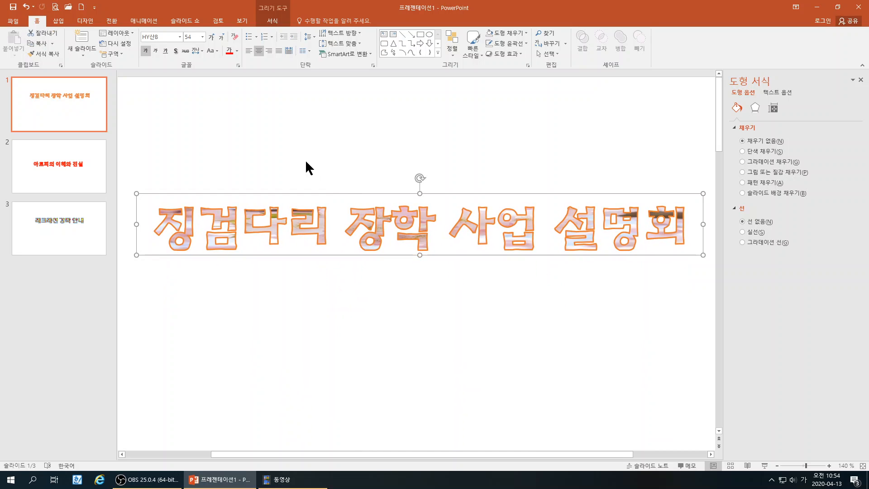
# Step: Review the available text effect categories and display the text effect settings for the first slide's title
pyautogui.click(273, 22)
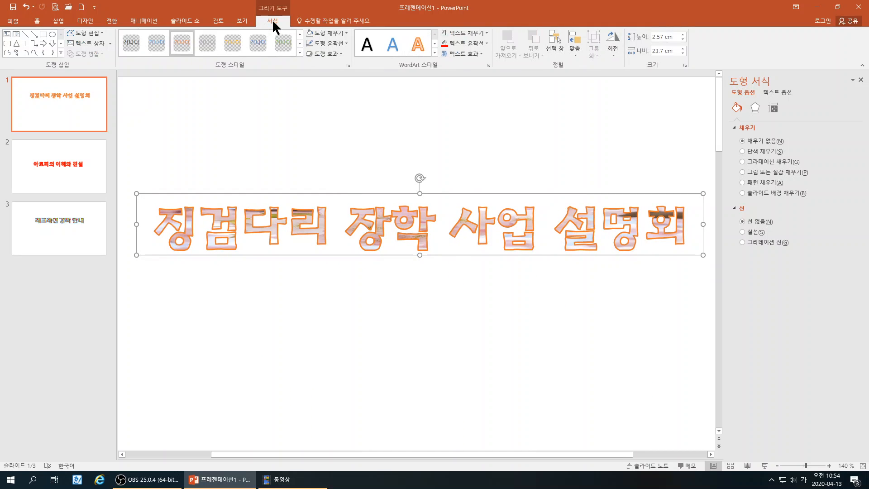
pyautogui.click(465, 53)
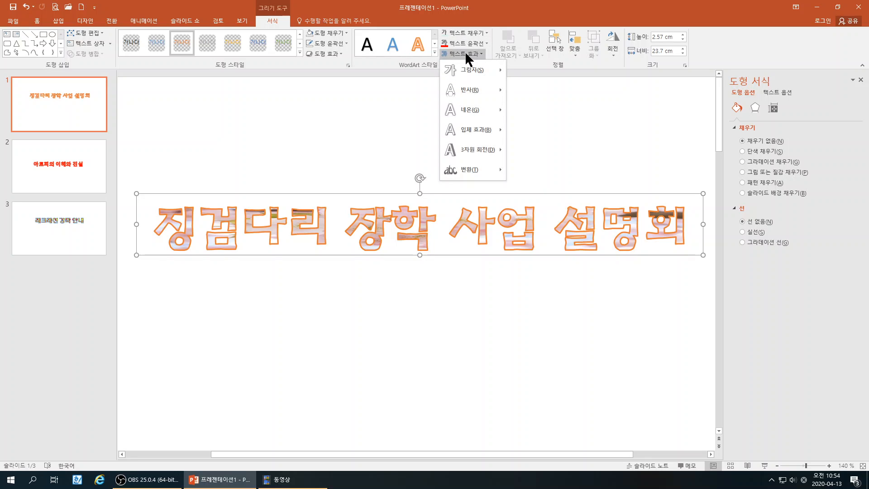
pyautogui.click(564, 100)
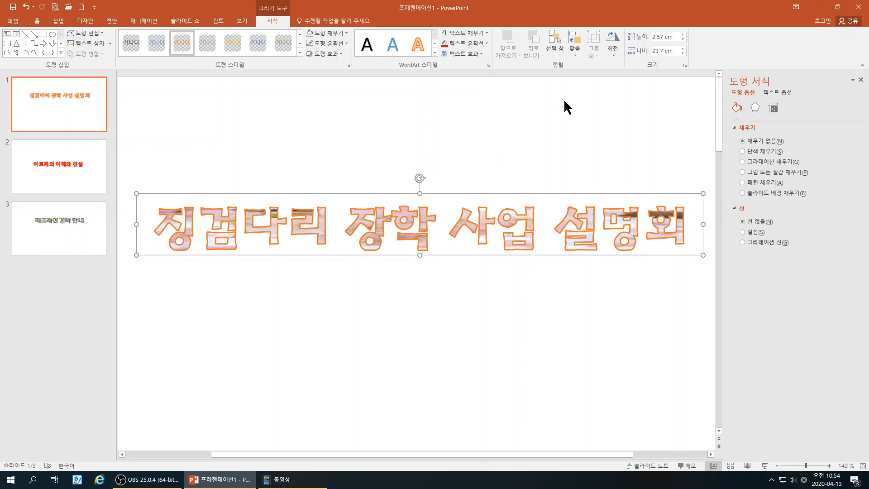
pyautogui.click(488, 66)
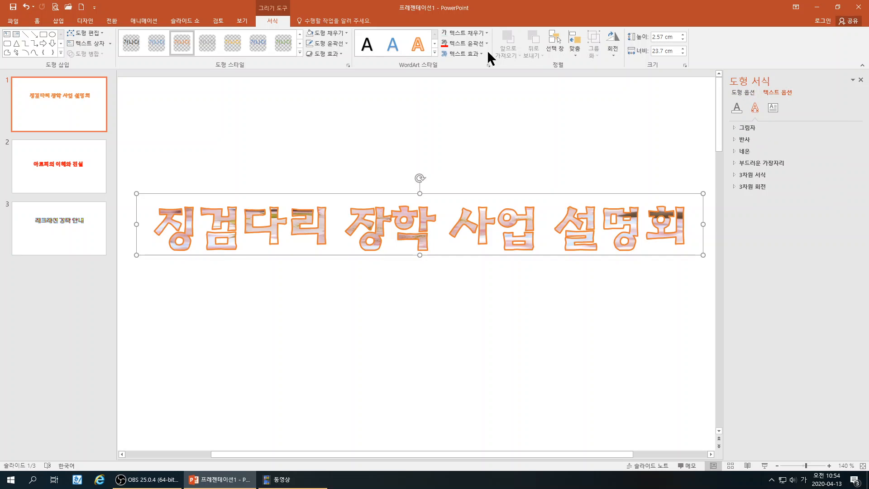
# Step: Try an outer upper-right shadow on the first slide's title and replace it with the outer right-offset shadow preset
pyautogui.click(457, 54)
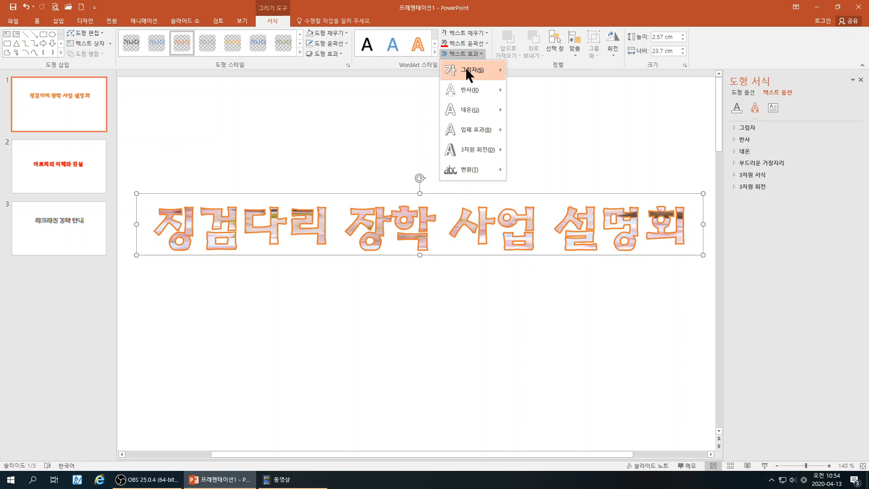
pyautogui.moveTo(467, 71)
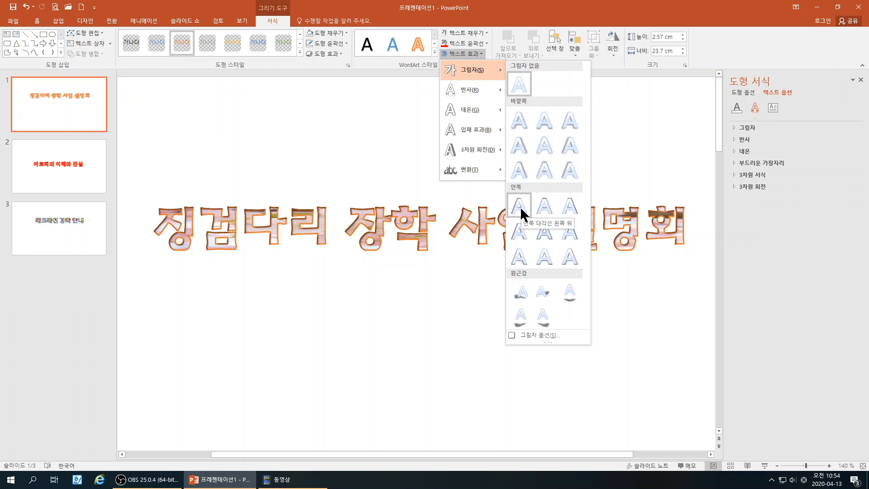
pyautogui.click(520, 168)
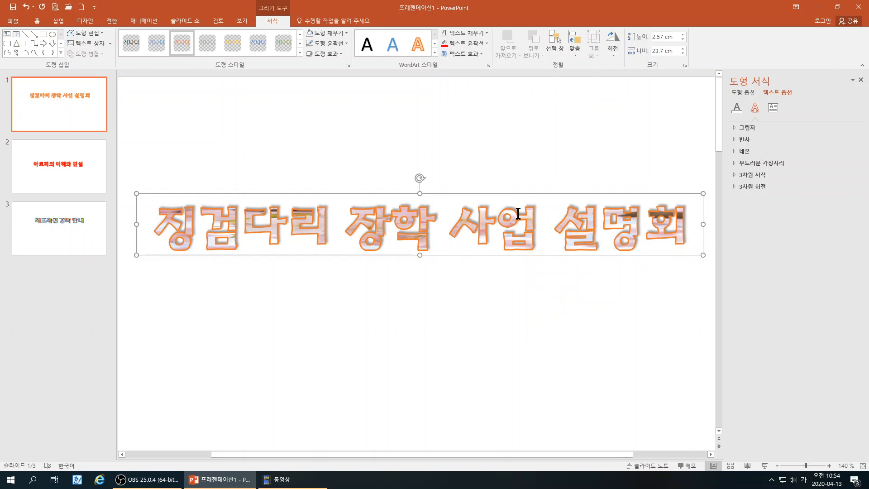
pyautogui.click(740, 128)
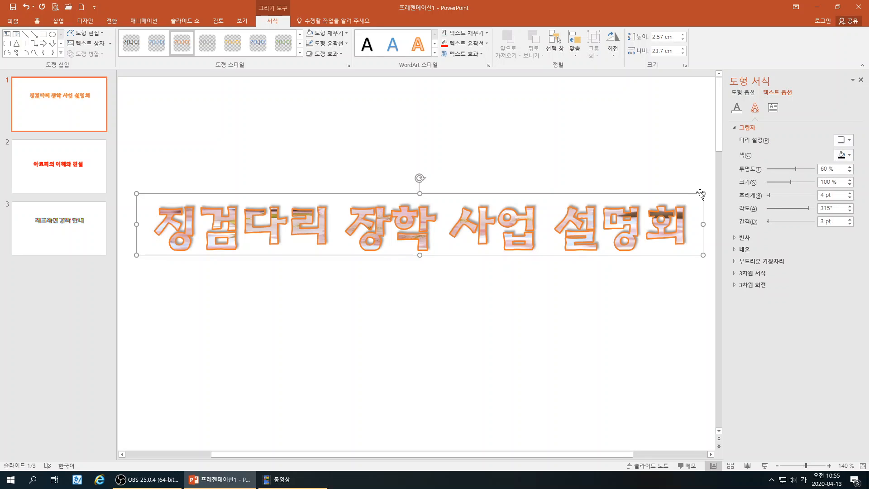
pyautogui.click(849, 140)
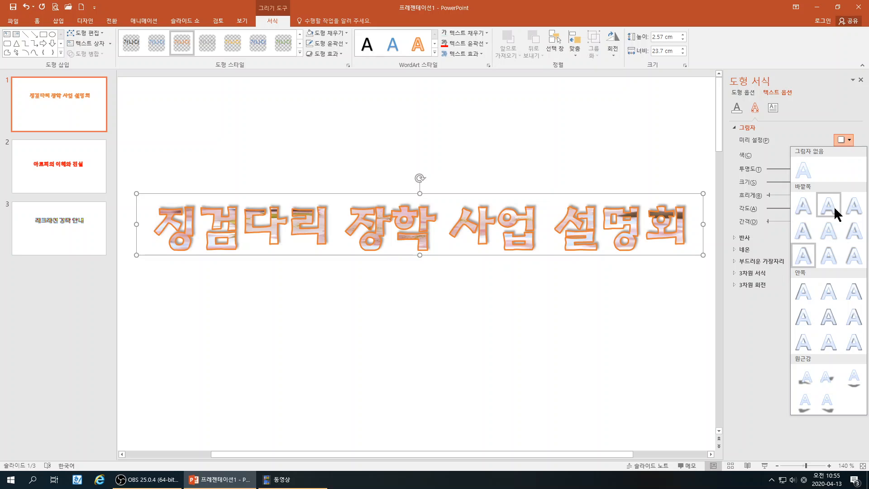
pyautogui.click(804, 232)
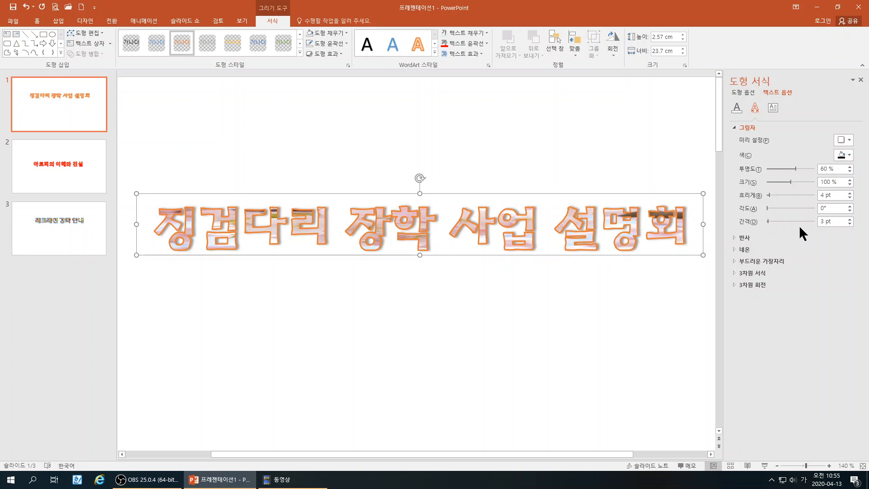
# Step: Try enlarging the title's shadow to 102% and set its size back to 100%
pyautogui.click(850, 179)
pyautogui.click(849, 179)
pyautogui.click(849, 184)
pyautogui.click(849, 184)
pyautogui.click(850, 180)
pyautogui.click(850, 180)
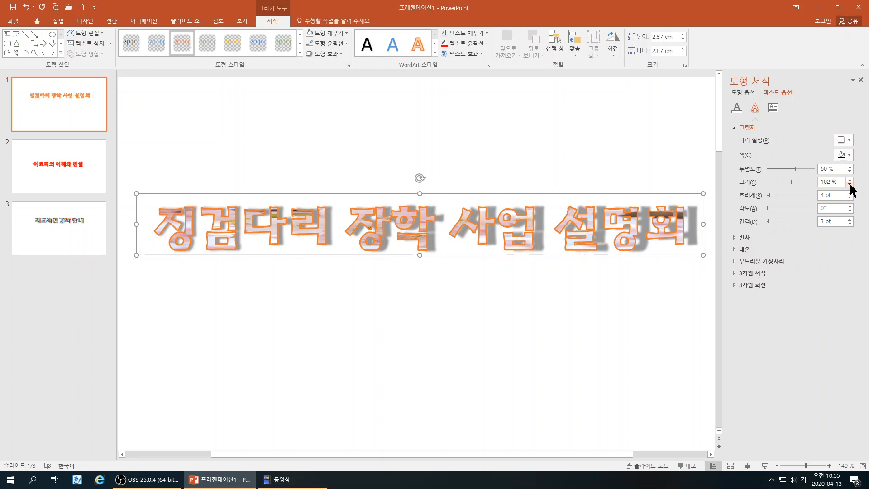
pyautogui.click(849, 184)
pyautogui.click(849, 185)
# Step: Try shadow blur values of 6 and 7 pt on the title and set the blur to 5 pt
pyautogui.click(850, 192)
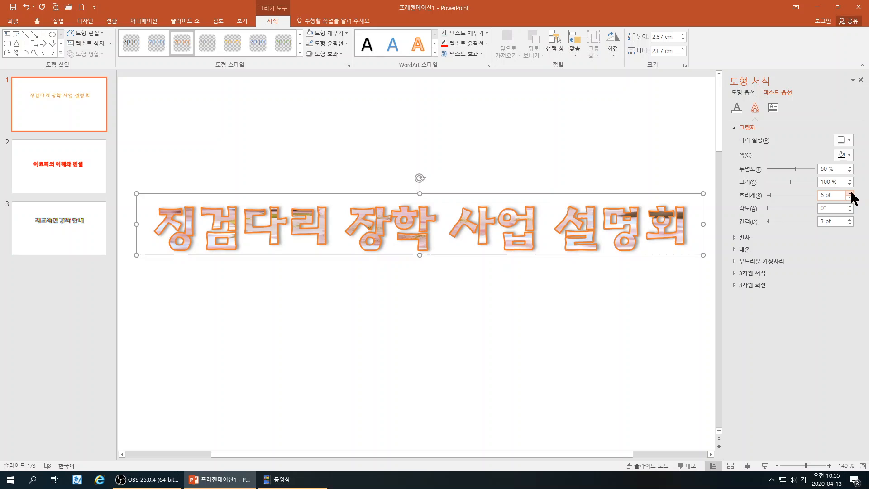
pyautogui.click(850, 197)
pyautogui.click(850, 197)
pyautogui.click(850, 198)
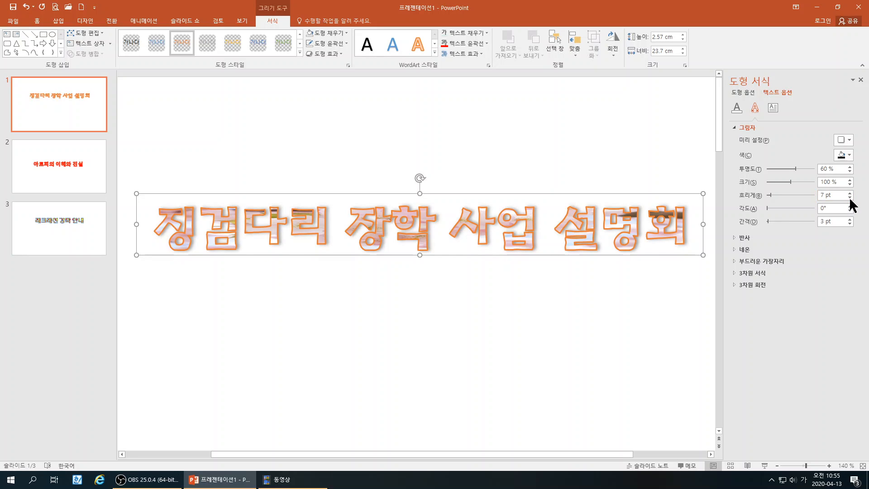
pyautogui.click(849, 197)
# Step: Set the title shadow's angle to 145° and increase its distance to about 5 pt
pyautogui.click(850, 206)
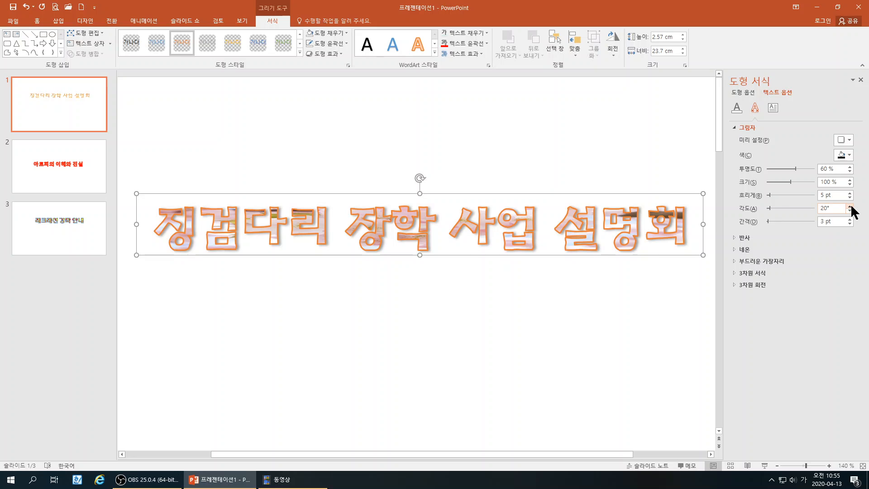
pyautogui.click(850, 206)
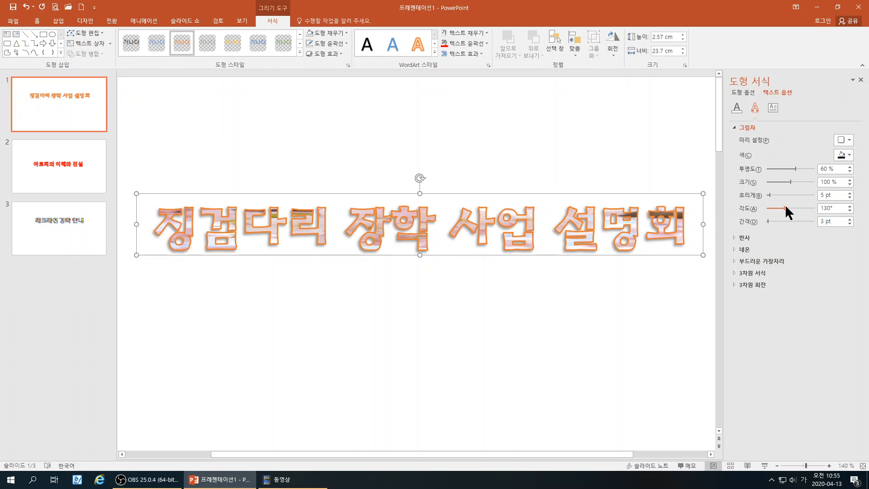
pyautogui.moveTo(784, 208); pyautogui.dragTo(771, 224)
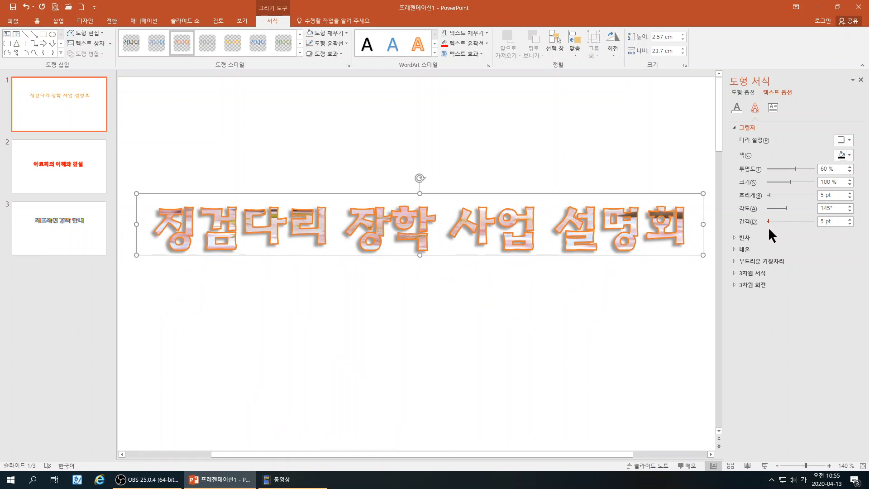
pyautogui.moveTo(769, 229); pyautogui.dragTo(767, 226)
# Step: Replace the title's shadow with the outer lower-right offset preset at a 45° angle and 3 pt distance
pyautogui.click(848, 141)
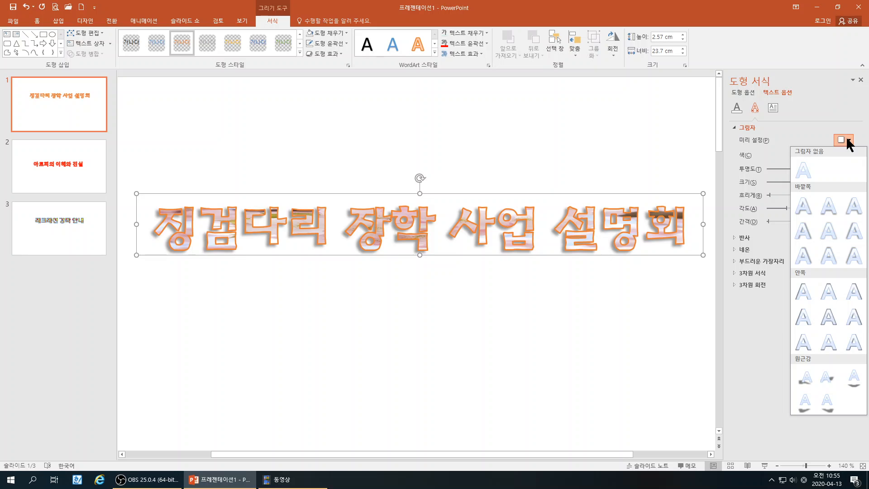
pyautogui.click(847, 141)
pyautogui.click(847, 141)
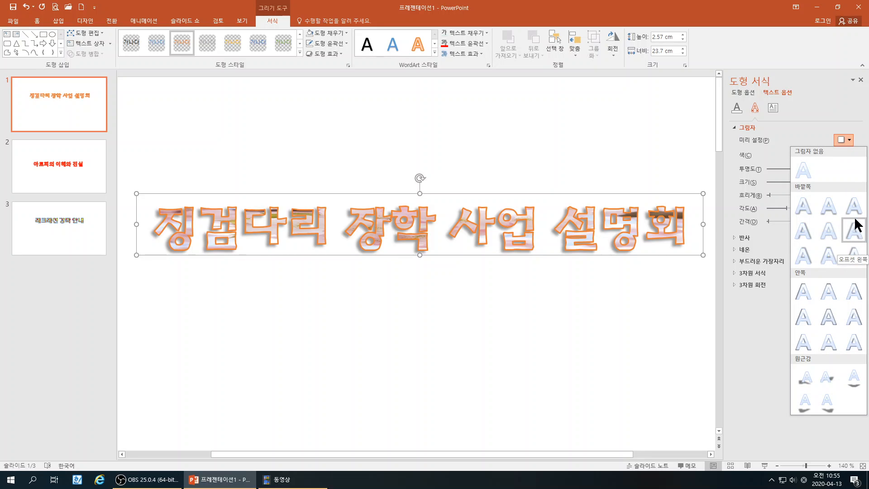
pyautogui.click(807, 210)
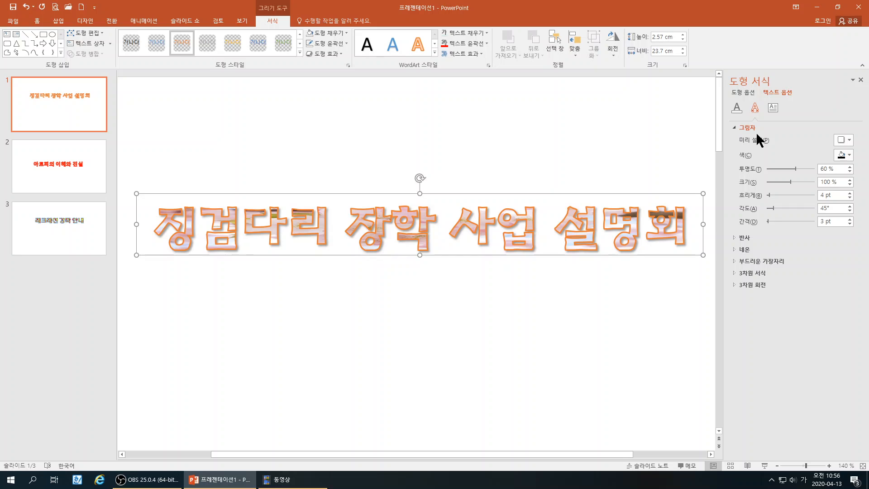
# Step: Apply the touching half-reflection variation to the title and reduce the reflection size to 38%
pyautogui.click(465, 53)
pyautogui.moveTo(490, 85)
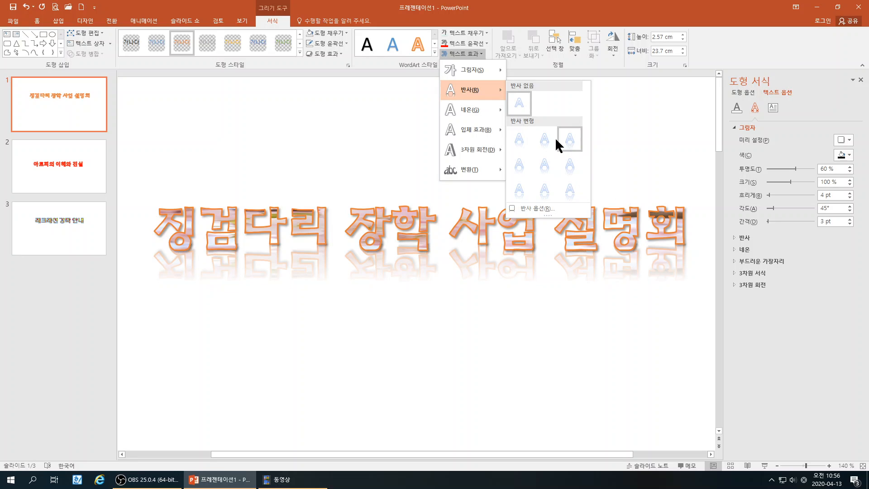
pyautogui.click(537, 137)
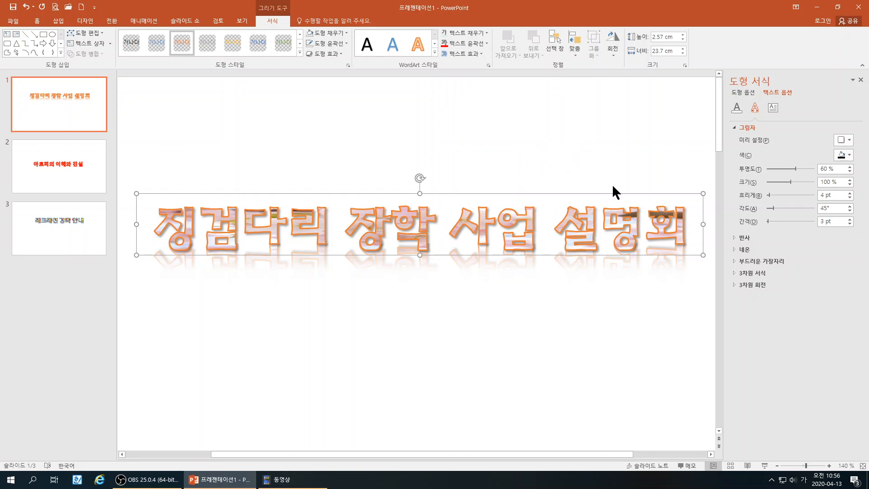
pyautogui.click(740, 237)
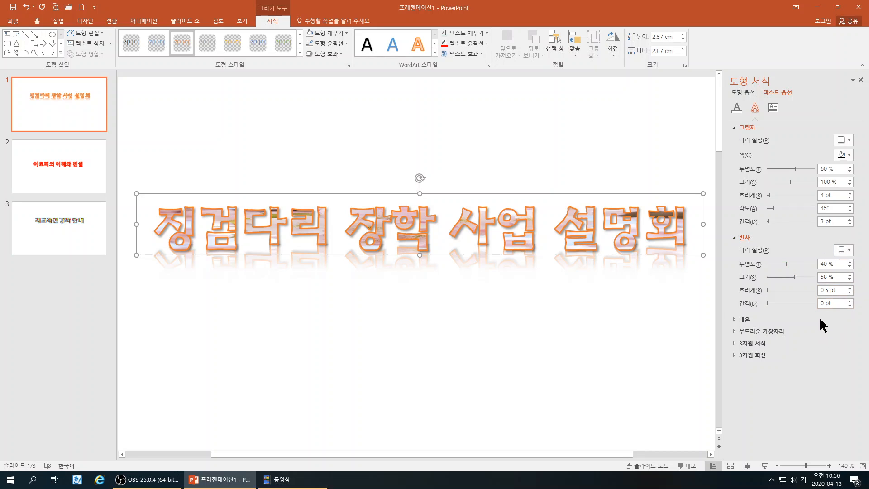
pyautogui.moveTo(849, 302); pyautogui.dragTo(851, 305)
pyautogui.moveTo(794, 276)
pyautogui.mouseDown()
pyautogui.moveTo(805, 276)
pyautogui.moveTo(784, 277)
pyautogui.moveTo(811, 276)
pyautogui.moveTo(786, 280)
pyautogui.mouseUp()
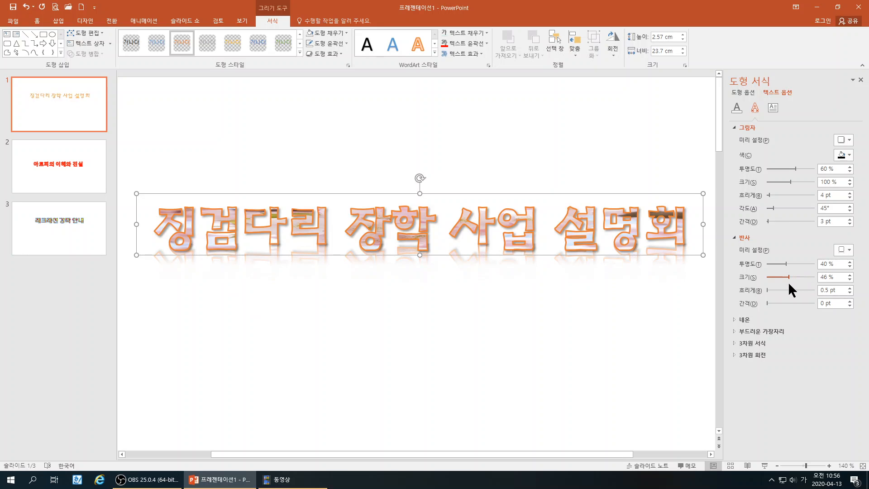
# Step: Apply the second-smallest green glow variation to the whole title and deselect it
pyautogui.click(745, 319)
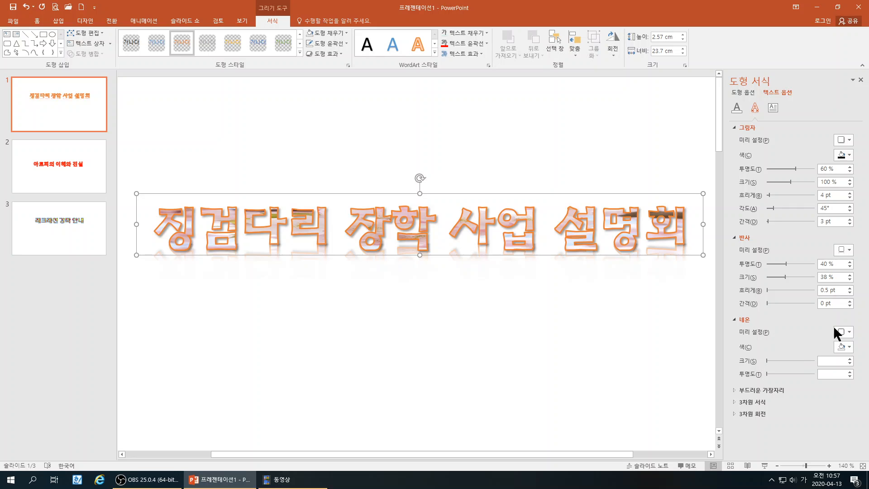
pyautogui.click(474, 53)
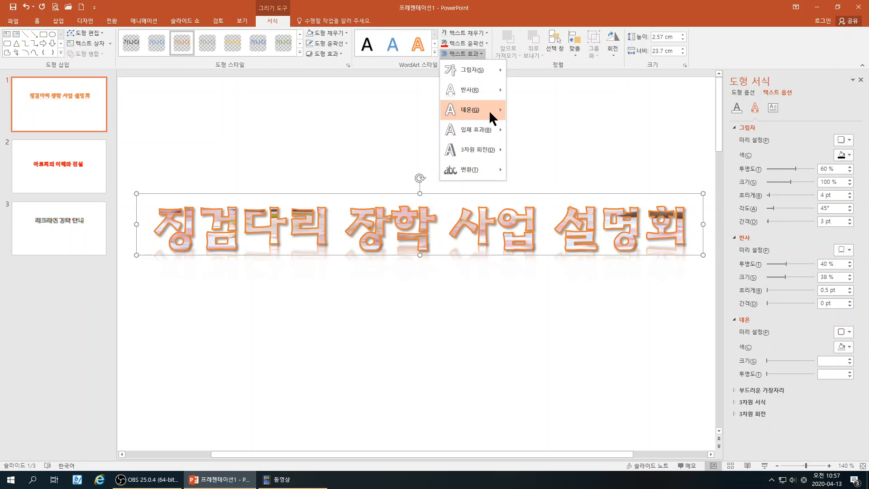
pyautogui.moveTo(489, 110)
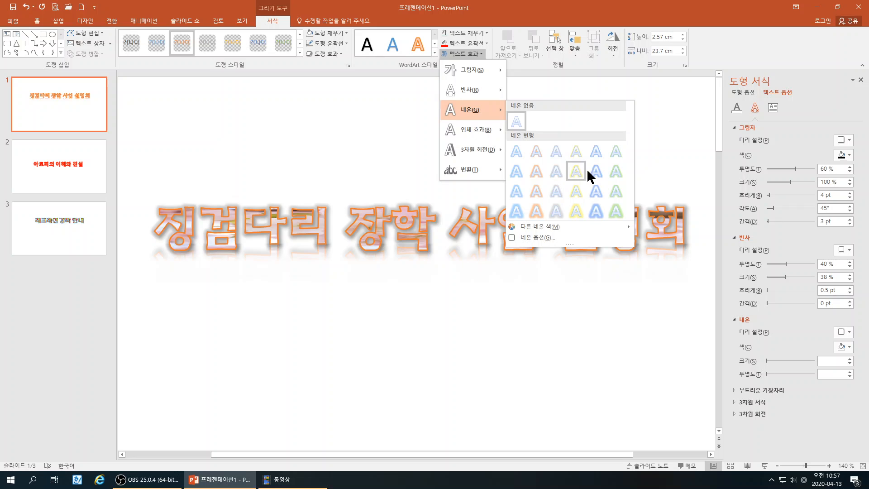
pyautogui.click(620, 172)
pyautogui.click(203, 277)
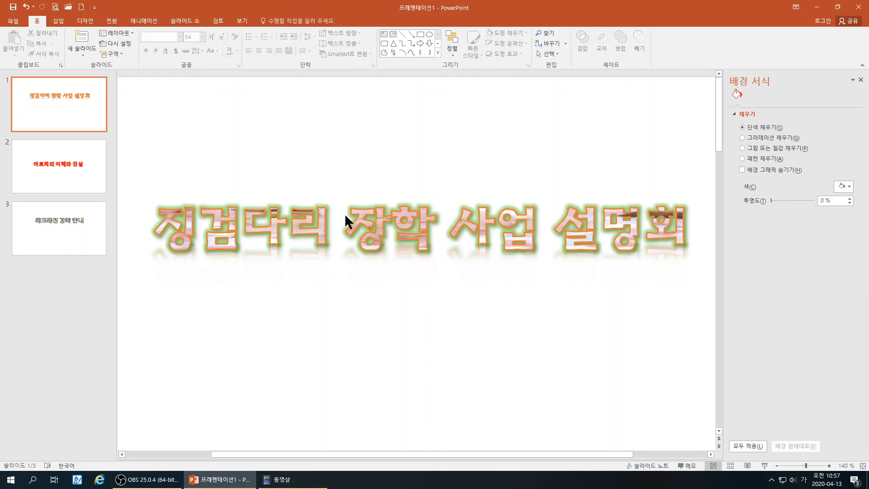
# Step: Give only the title's first word, 징검다리, the gold accent 4 glow of 11 pt
pyautogui.click(158, 228)
pyautogui.doubleClick(317, 208)
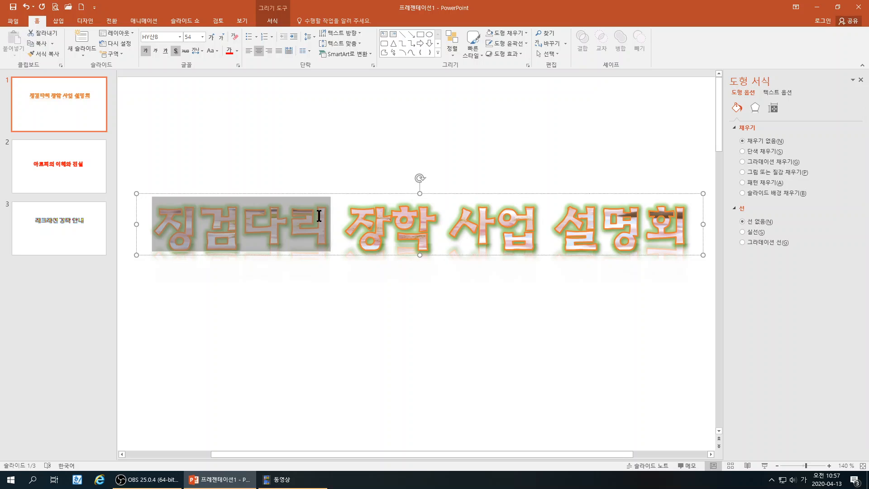
pyautogui.click(274, 19)
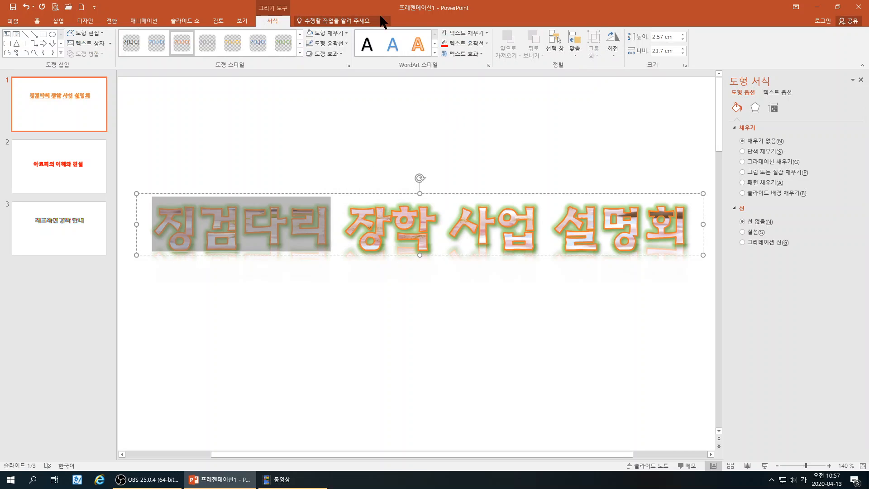
pyautogui.click(474, 50)
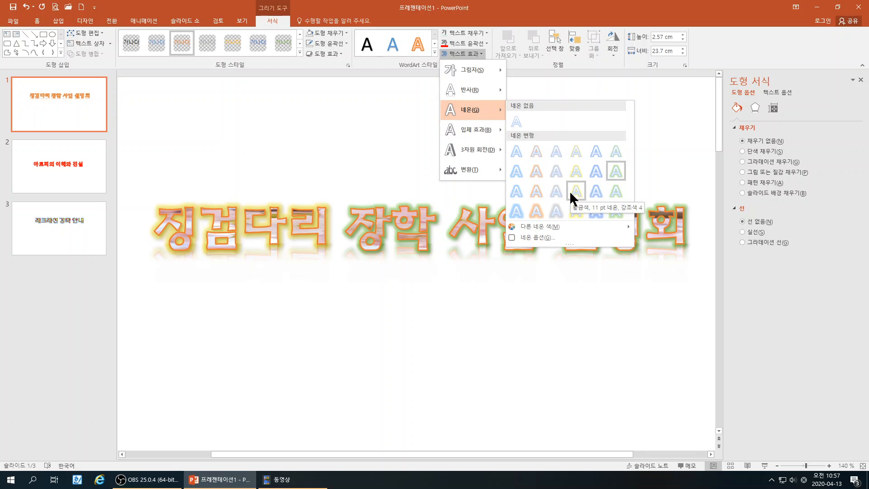
pyautogui.click(570, 192)
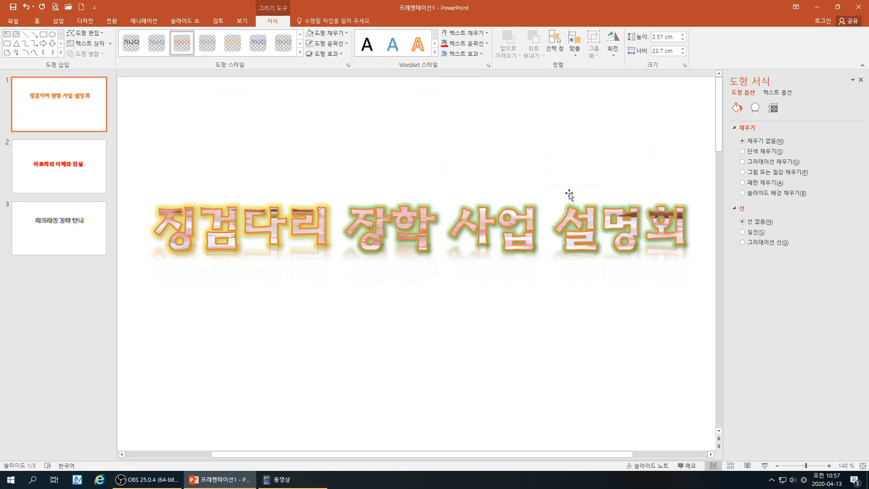
# Step: Change the glow color of the word 징검다리 to standard red
pyautogui.click(470, 52)
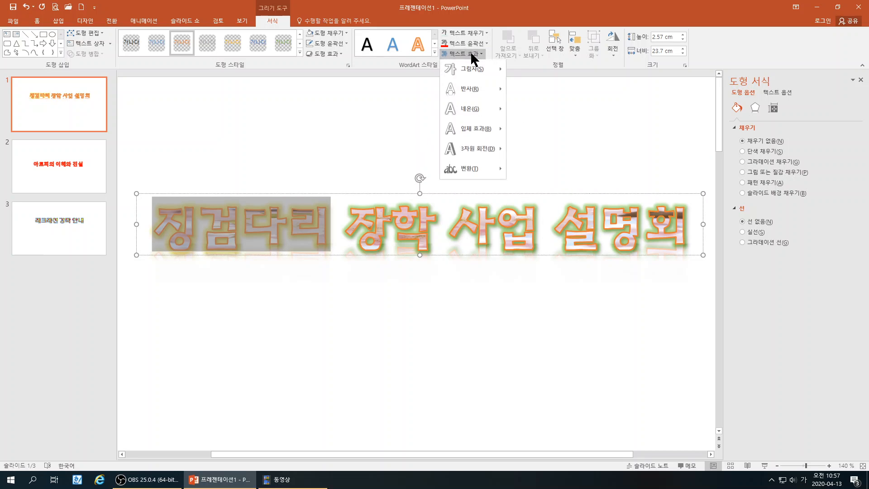
pyautogui.moveTo(482, 107)
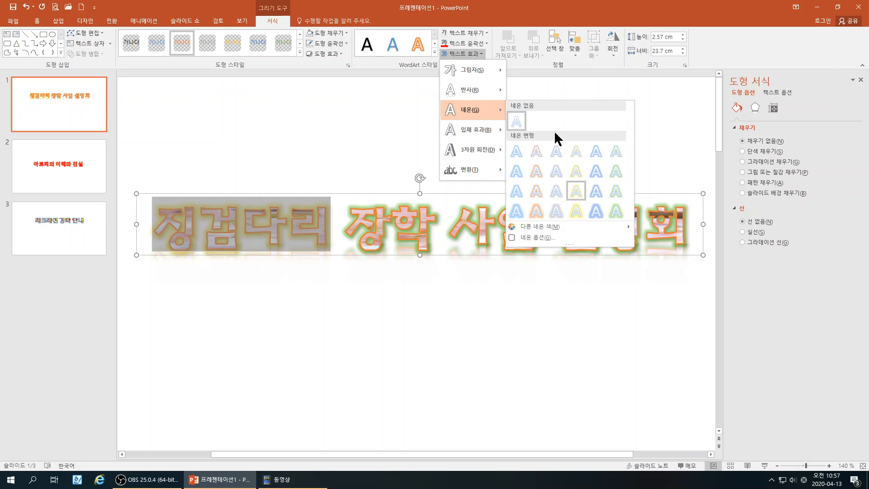
pyautogui.moveTo(535, 223)
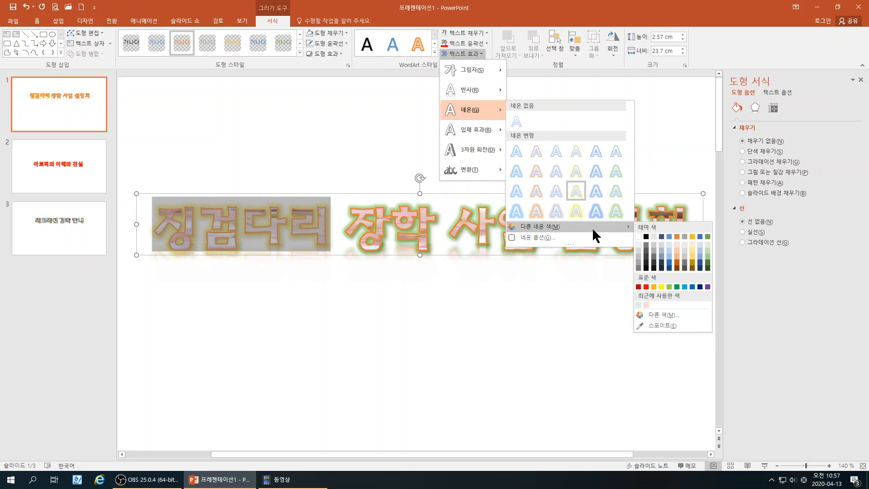
pyautogui.click(646, 287)
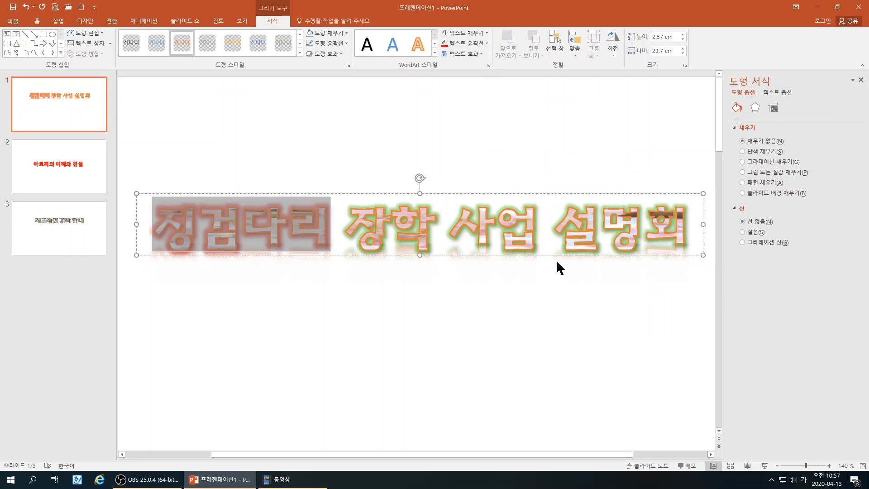
# Step: Select the whole title box and examine its detailed text effect settings, including the soft edges options
pyautogui.click(535, 256)
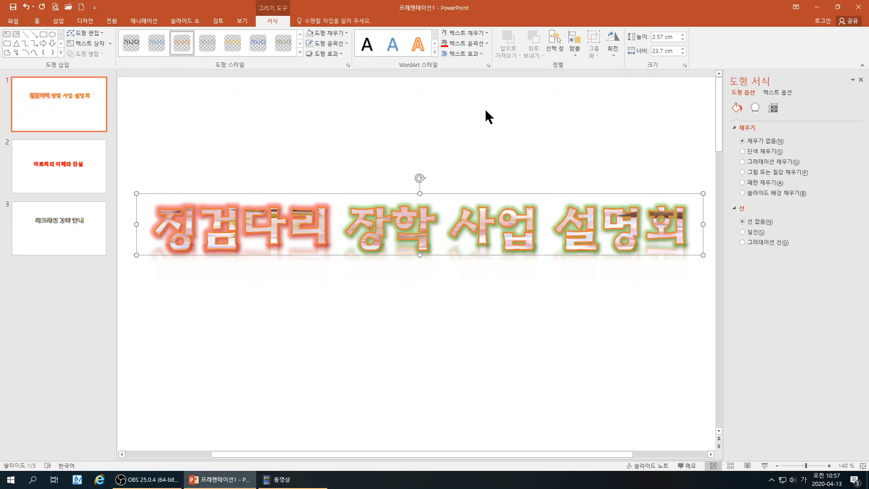
pyautogui.click(488, 65)
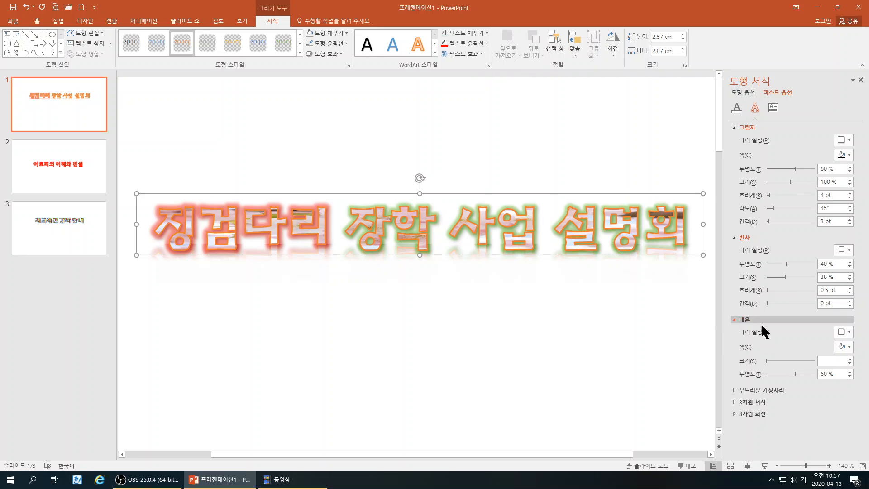
pyautogui.click(757, 390)
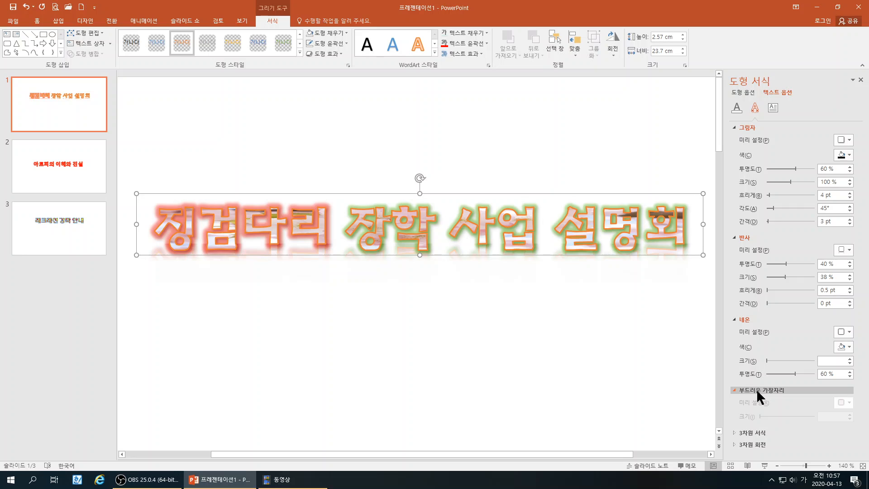
# Step: Preview bevel presets on the title and try the parallel off-axis 3-D rotation preset with X 296° and Y 18°
pyautogui.click(462, 54)
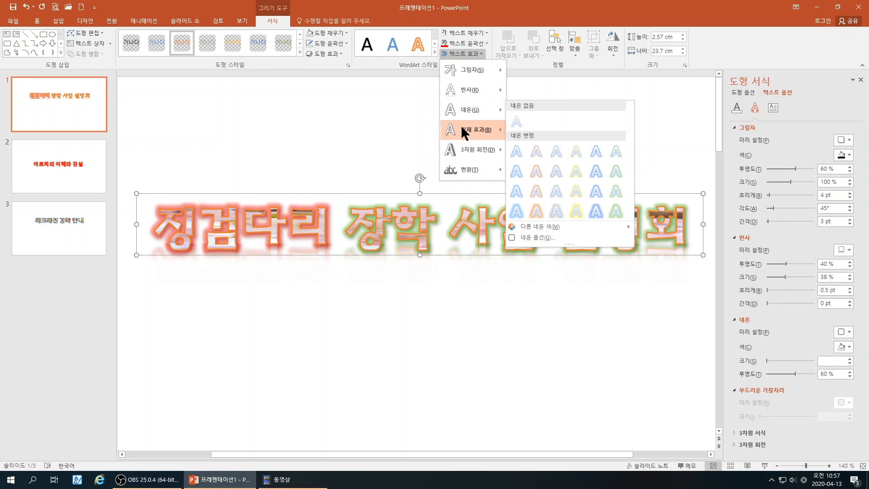
pyautogui.moveTo(463, 131)
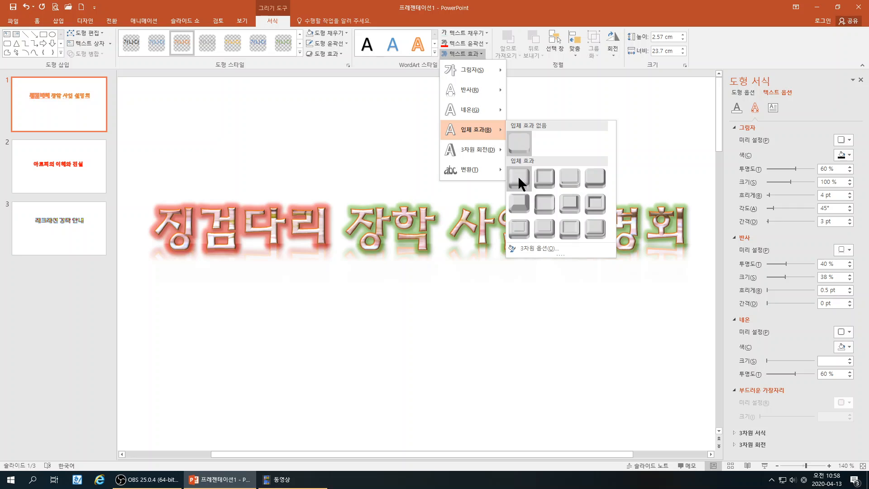
pyautogui.moveTo(485, 154)
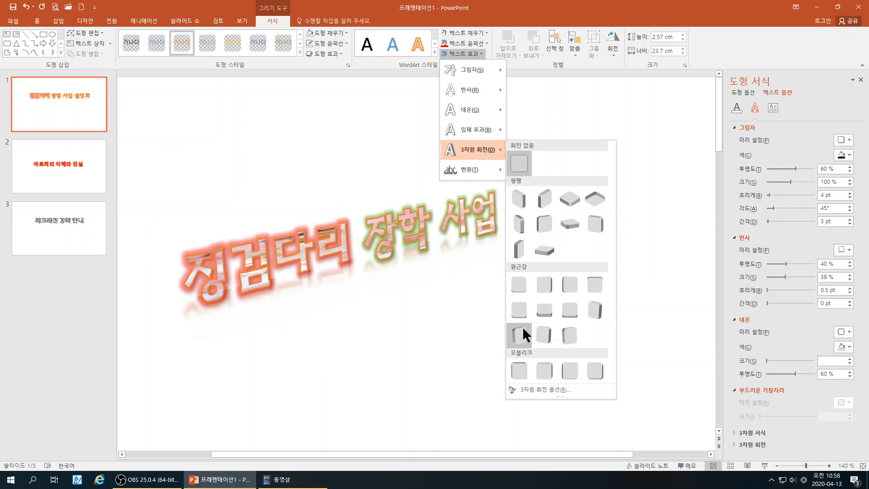
pyautogui.click(520, 251)
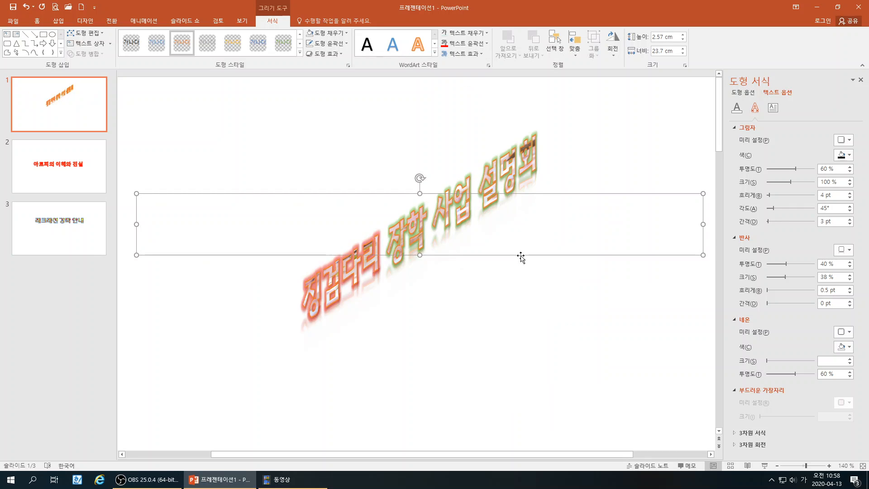
# Step: Set the title's 3-D rotation to the moderately relaxed perspective preset with Y 324.8° and 45° perspective
pyautogui.click(754, 443)
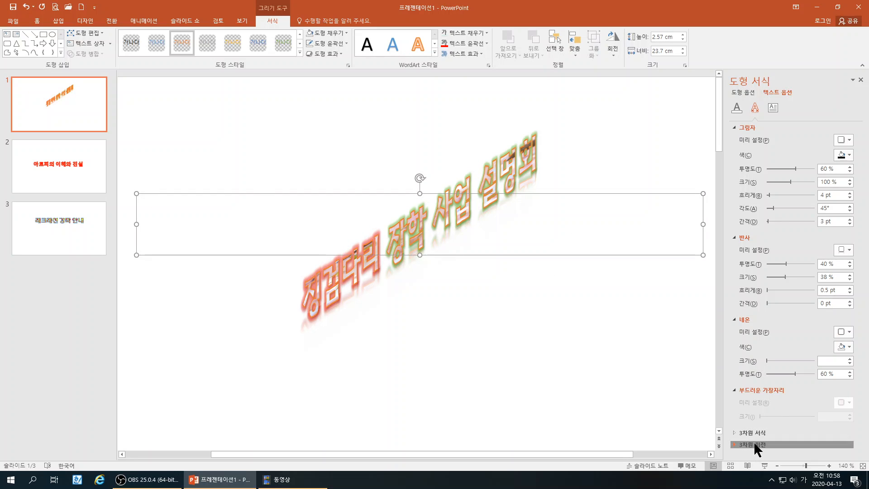
pyautogui.scroll(-1, 791, 338)
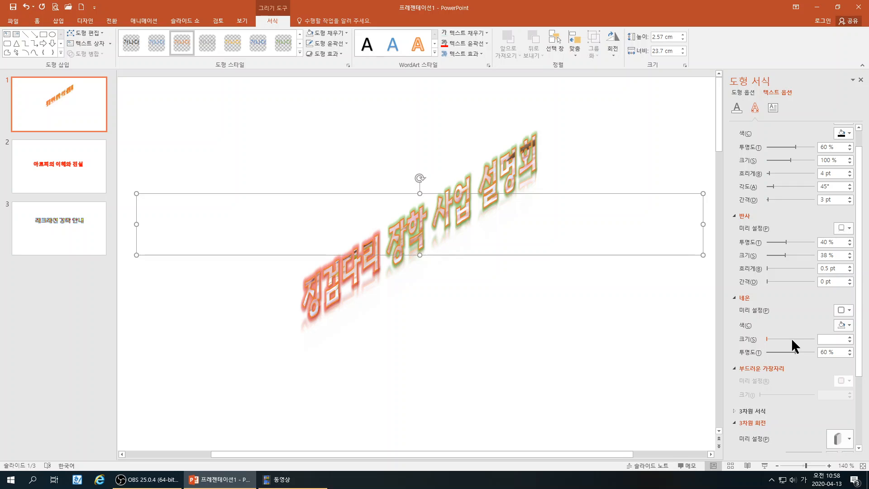
pyautogui.scroll(-4, 792, 343)
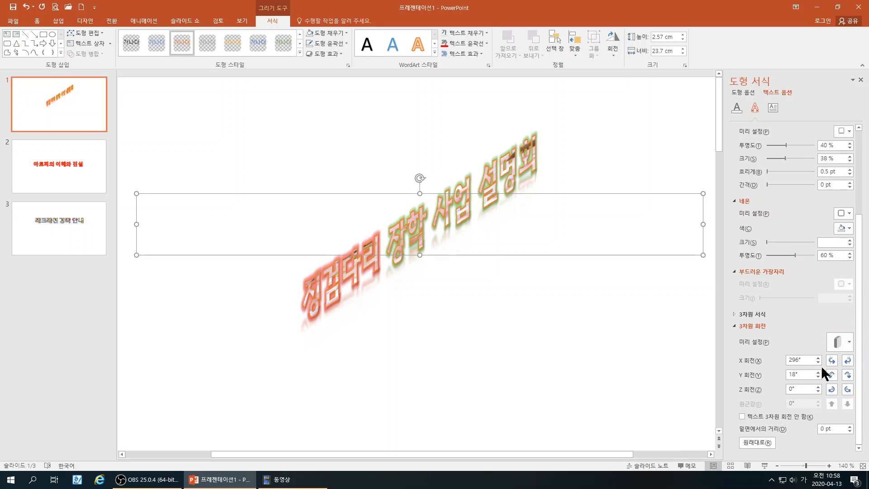
pyautogui.click(849, 342)
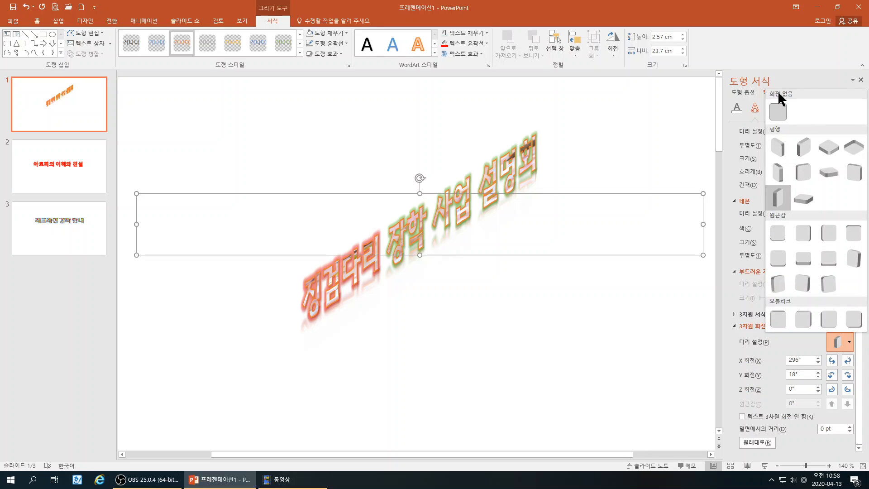
pyautogui.click(804, 257)
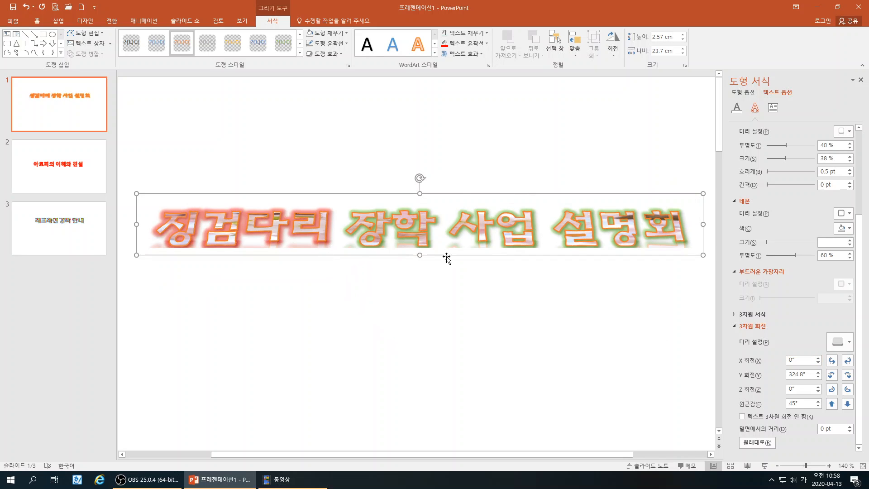
# Step: Try an X rotation and Y rotations of 340° and 350° on the title, and set the Y rotation to 290°
pyautogui.click(818, 357)
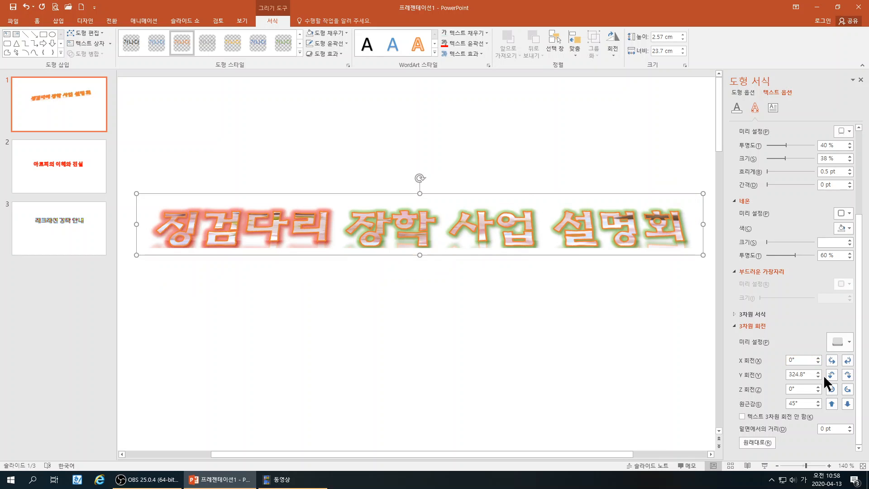
pyautogui.click(818, 372)
pyautogui.click(818, 372)
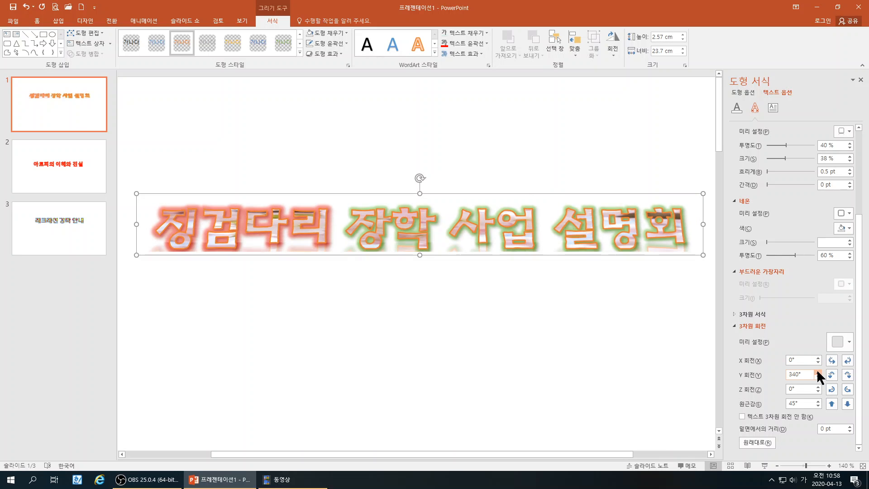
pyautogui.click(817, 372)
pyautogui.click(818, 372)
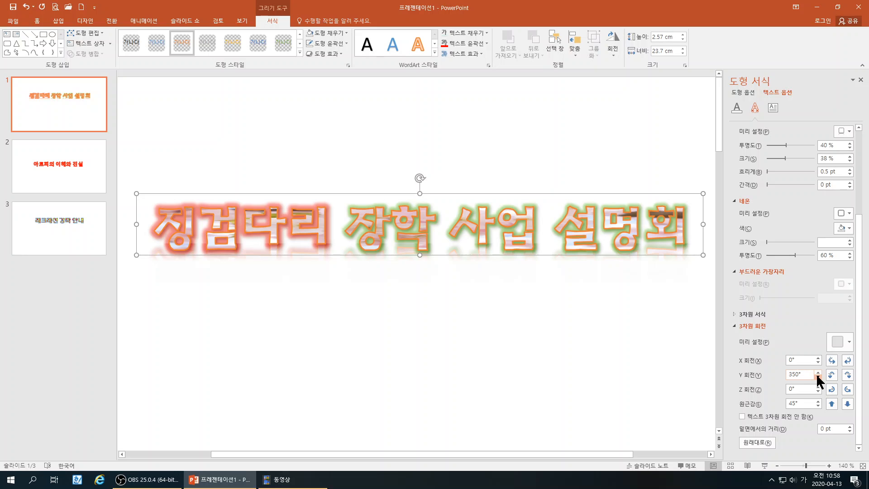
pyautogui.click(817, 375)
pyautogui.click(817, 376)
pyautogui.click(817, 376)
pyautogui.click(817, 376)
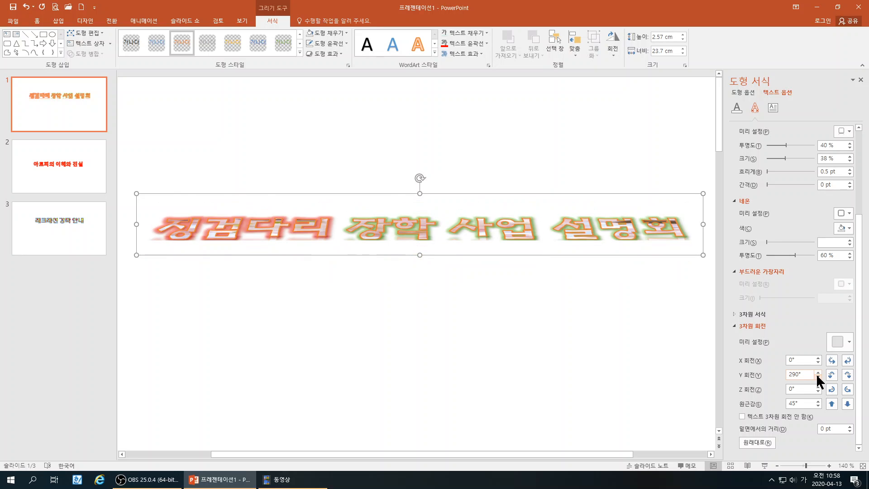
# Step: Lower the Y rotation of the slide 1 title to 280° and raise it again to 359.9°
pyautogui.click(817, 376)
pyautogui.click(817, 376)
pyautogui.click(818, 370)
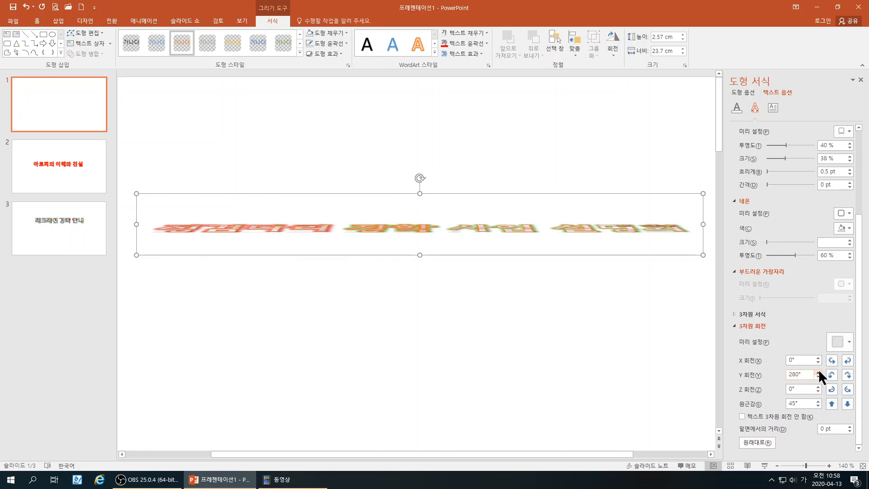
pyautogui.click(818, 370)
pyautogui.click(819, 370)
pyautogui.click(818, 370)
pyautogui.click(818, 370)
pyautogui.click(819, 370)
pyautogui.click(819, 370)
pyautogui.click(819, 370)
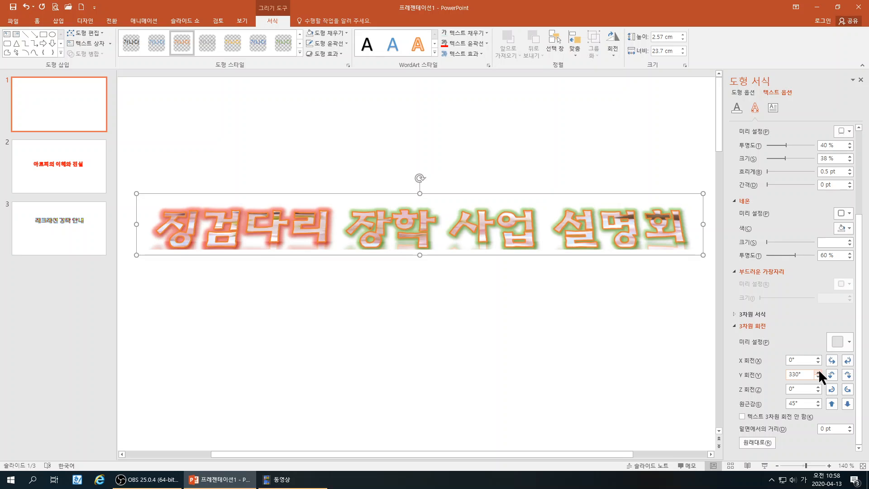
pyautogui.click(819, 370)
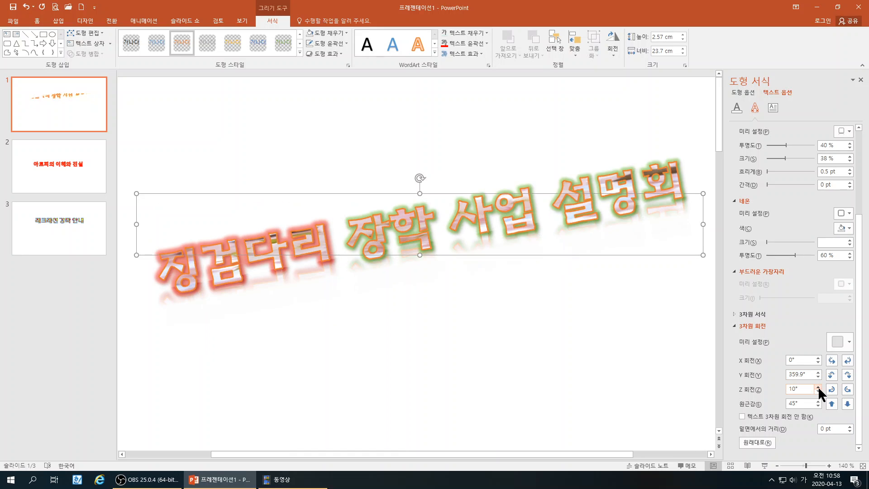
# Step: Try Z rotations of 10° and 5° on the title, return Z to 0°, and set the Y rotation to 4.9°
pyautogui.click(818, 391)
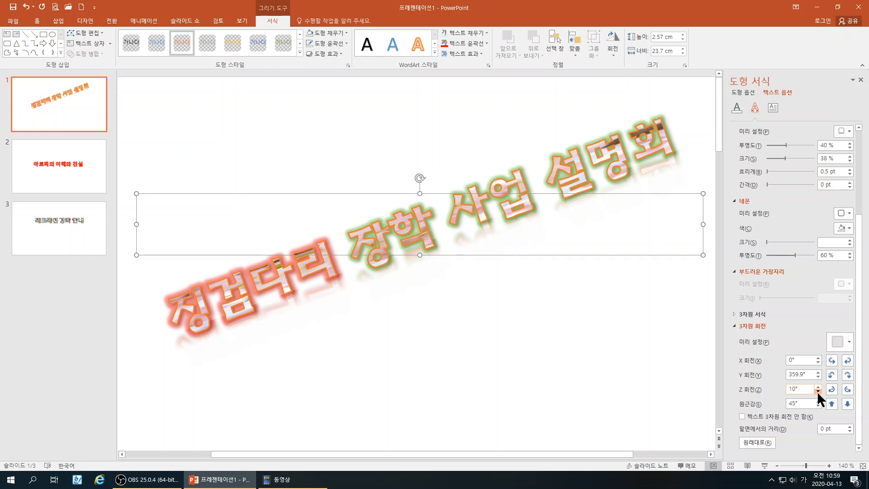
pyautogui.click(817, 391)
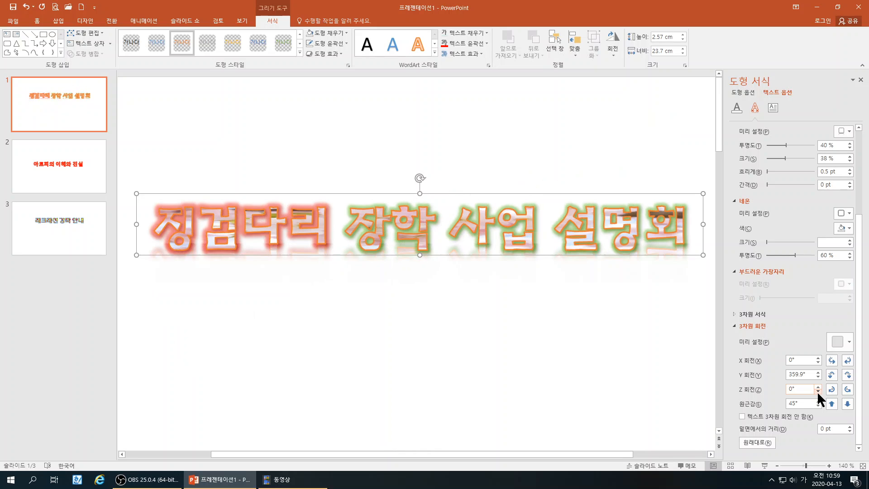
pyautogui.click(832, 375)
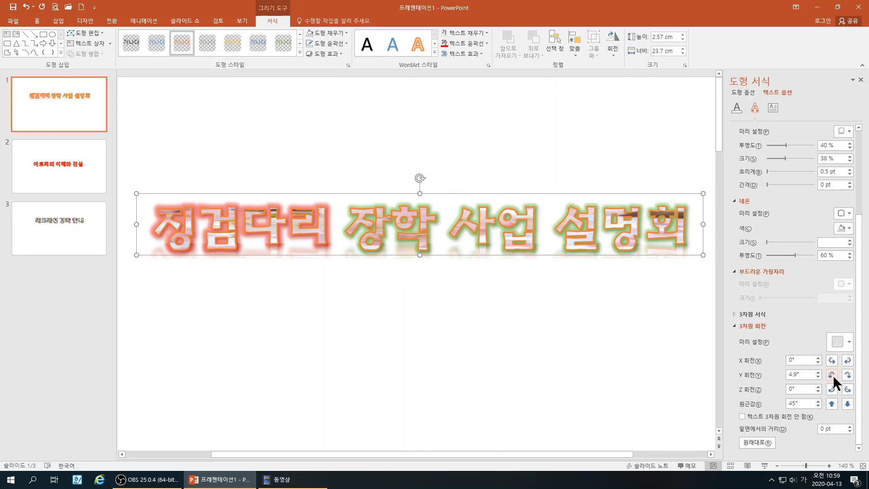
pyautogui.click(849, 389)
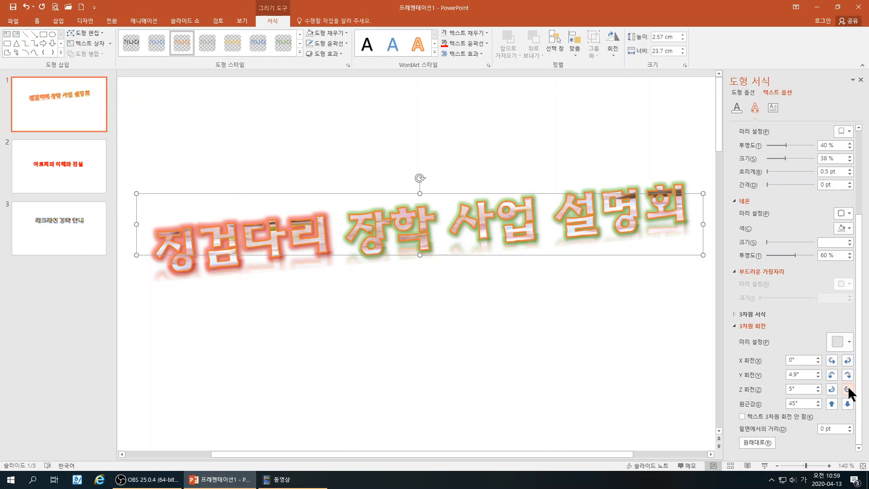
pyautogui.click(833, 389)
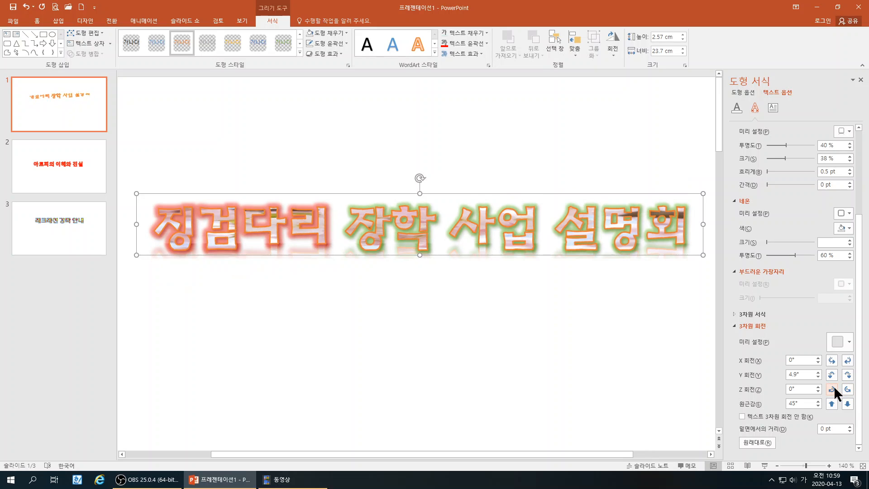
# Step: Set the title's 3-D perspective to 80° and its distance from the ground to 2 pt
pyautogui.click(818, 401)
pyautogui.click(818, 401)
pyautogui.click(818, 401)
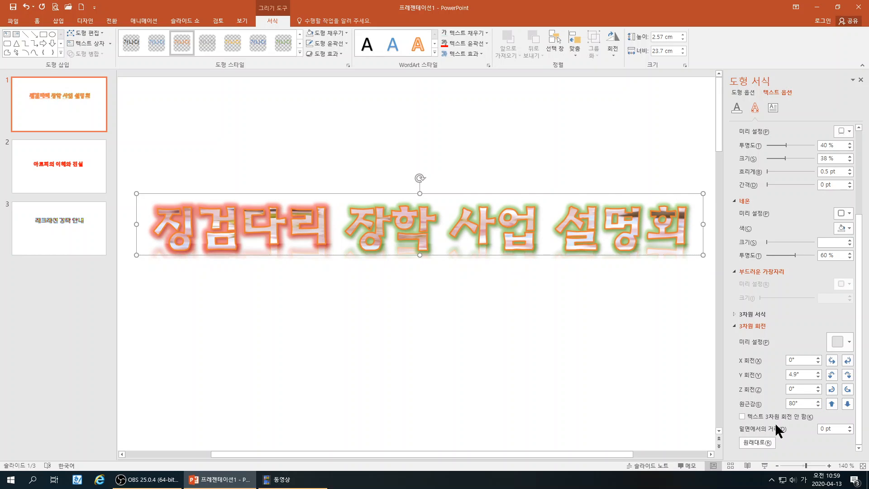
pyautogui.click(850, 427)
pyautogui.click(850, 427)
pyautogui.click(850, 432)
# Step: Apply the octagon-like warp transform to the title and pinch its two ends to points
pyautogui.click(464, 54)
pyautogui.moveTo(474, 151)
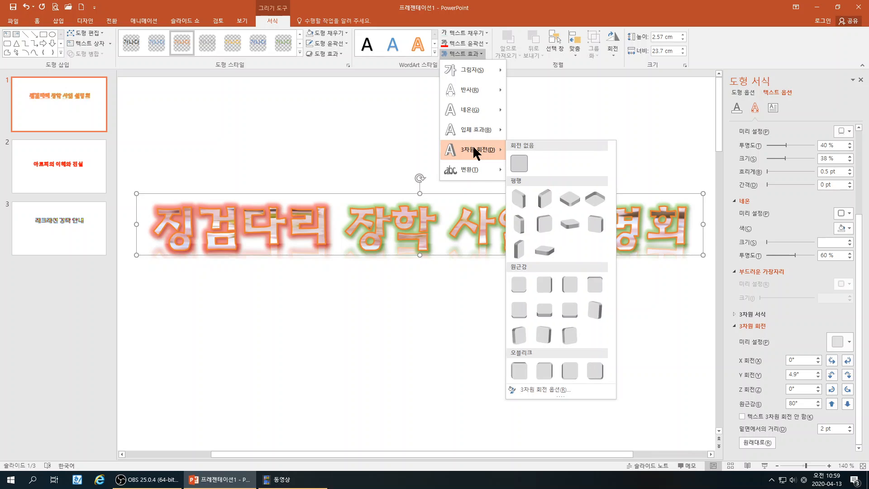
pyautogui.moveTo(473, 169)
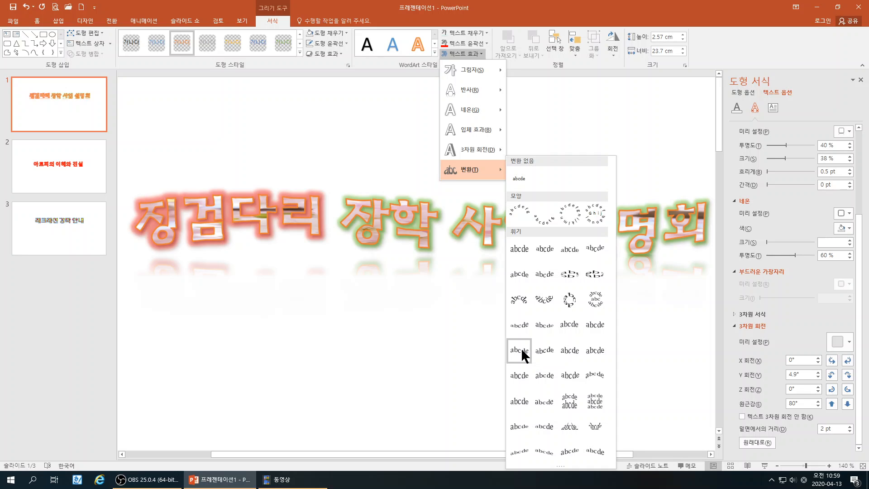
pyautogui.click(545, 248)
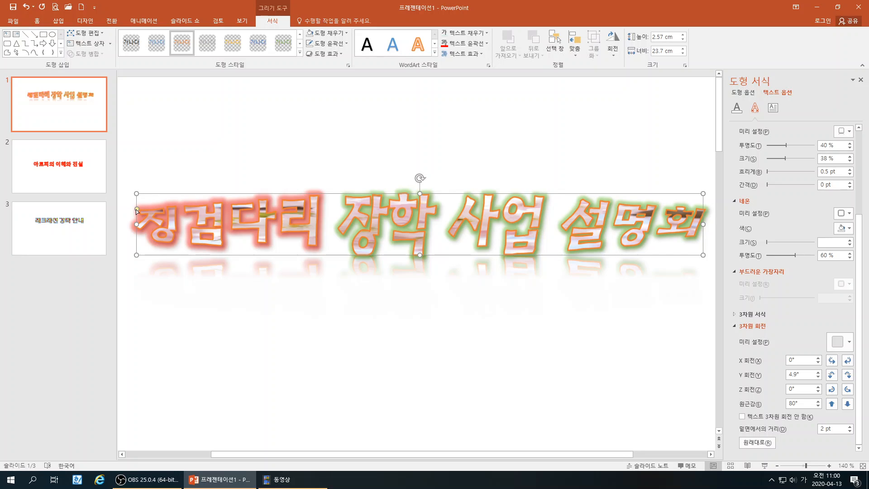
pyautogui.moveTo(135, 209); pyautogui.dragTo(136, 214)
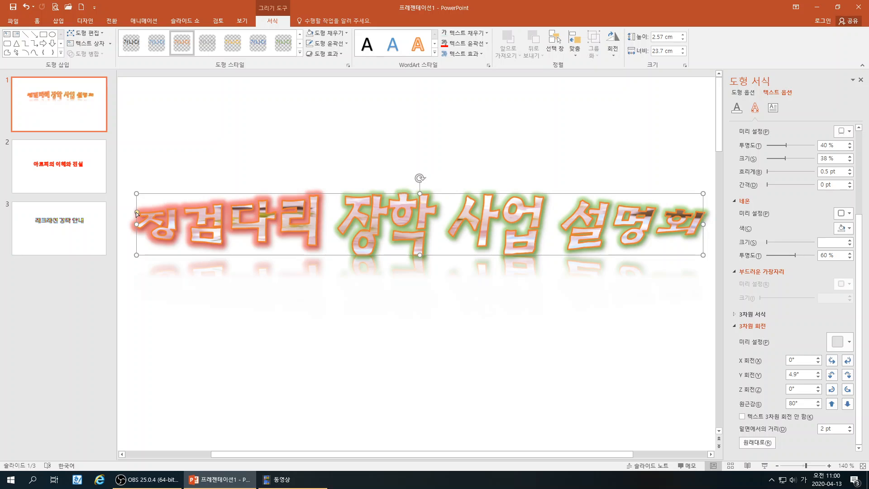
# Step: On slide 2, select the title "아토피의 이해와 진실" and move it higher on the slide
pyautogui.click(82, 179)
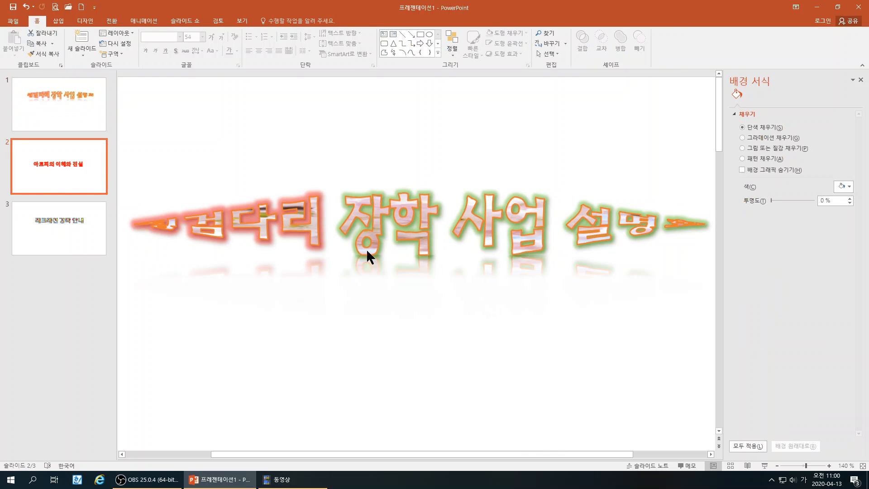
pyautogui.click(460, 253)
pyautogui.moveTo(460, 253); pyautogui.dragTo(472, 201)
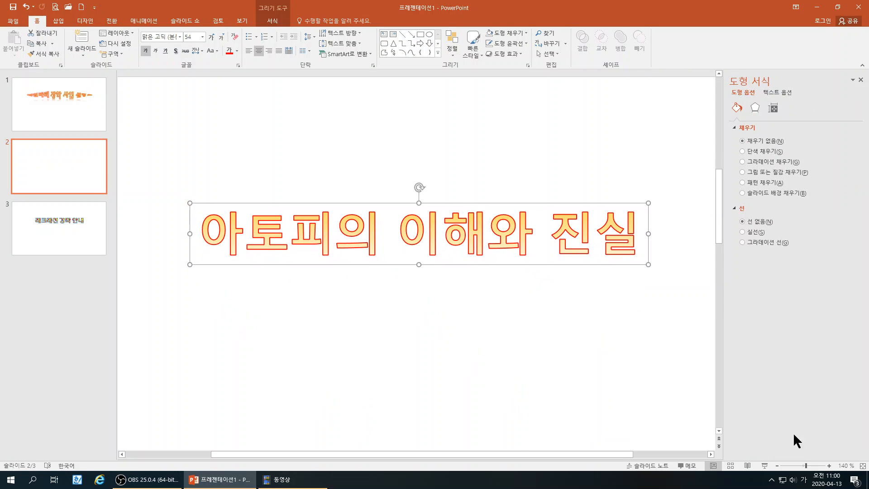
# Step: Apply a wave warp transform to the slide 2 title, deepen the wave slightly, and slant the letters to the right
pyautogui.click(274, 21)
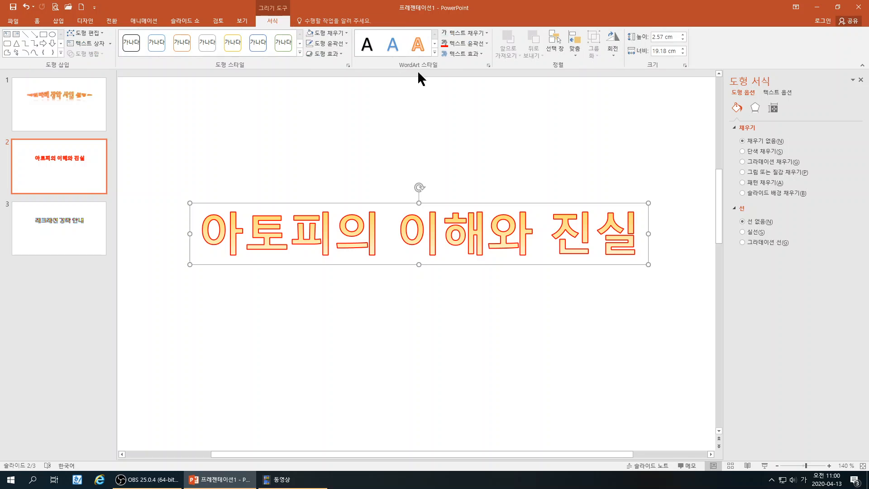
pyautogui.click(460, 54)
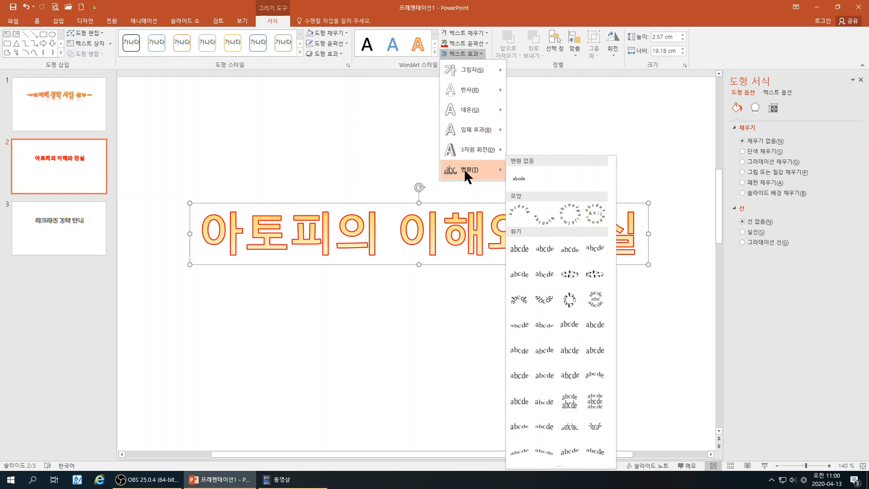
pyautogui.click(545, 353)
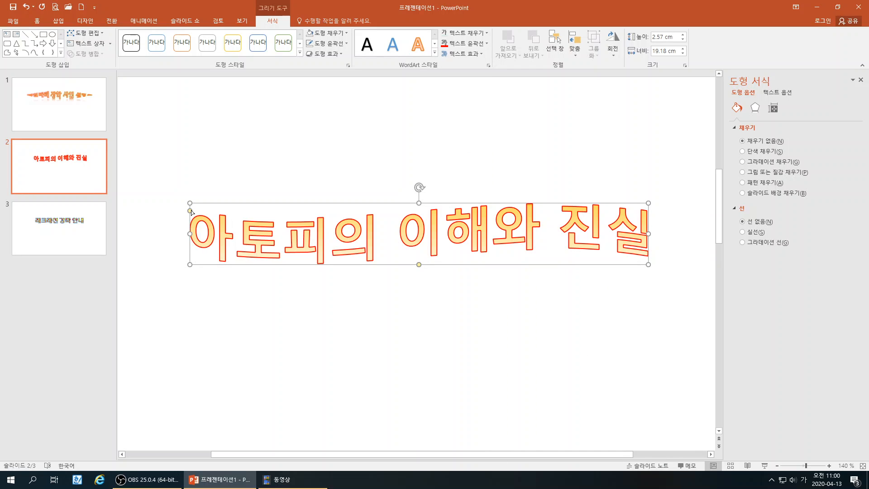
pyautogui.moveTo(191, 212); pyautogui.dragTo(191, 216)
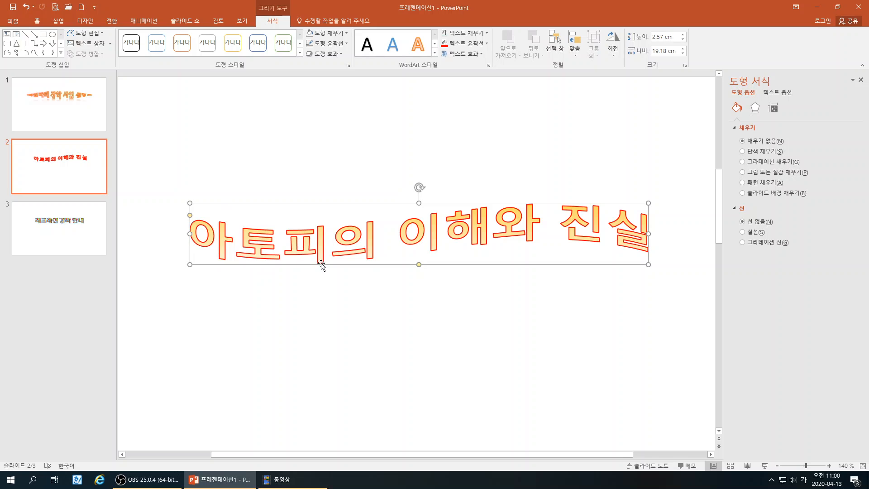
pyautogui.moveTo(419, 266)
pyautogui.mouseDown()
pyautogui.moveTo(435, 265)
pyautogui.moveTo(406, 265)
pyautogui.mouseUp()
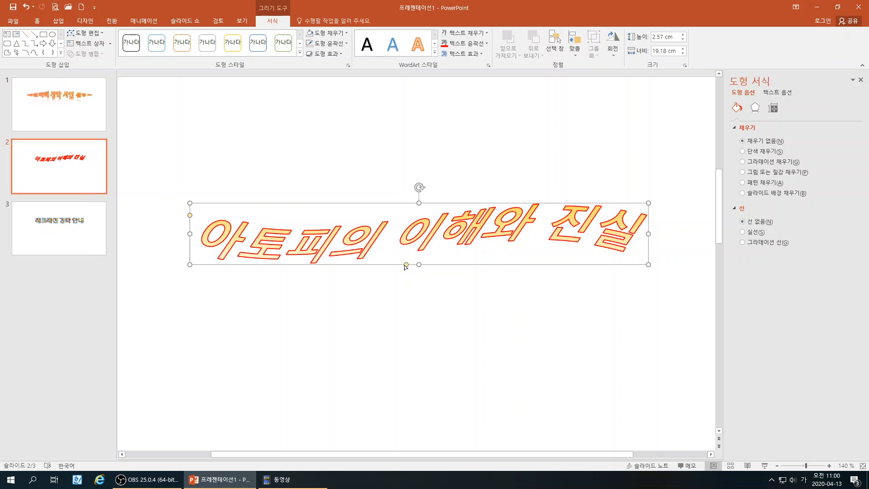
# Step: Return to slide 1 and open out the pinched ends of the title's warp
pyautogui.click(96, 108)
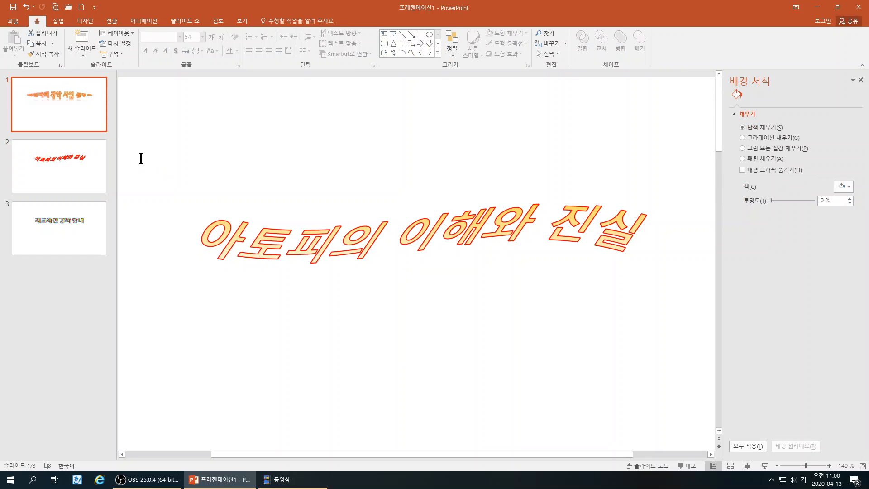
pyautogui.click(383, 194)
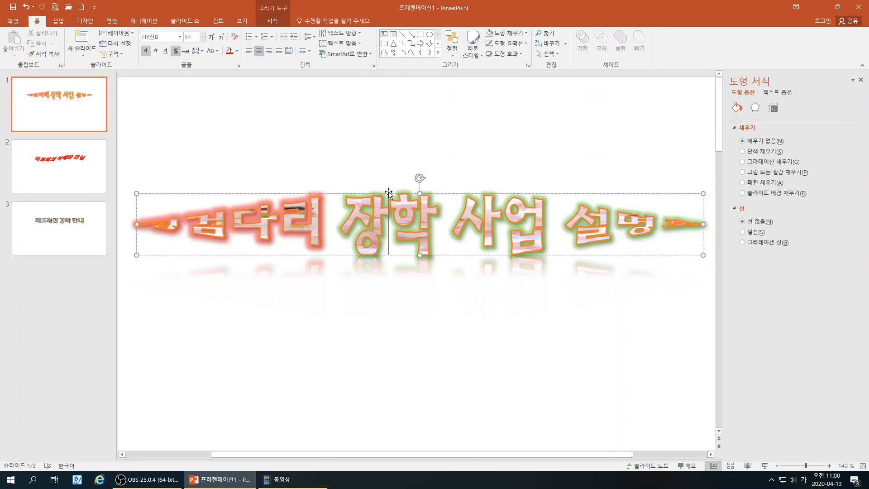
pyautogui.click(365, 198)
pyautogui.moveTo(136, 225); pyautogui.dragTo(137, 210)
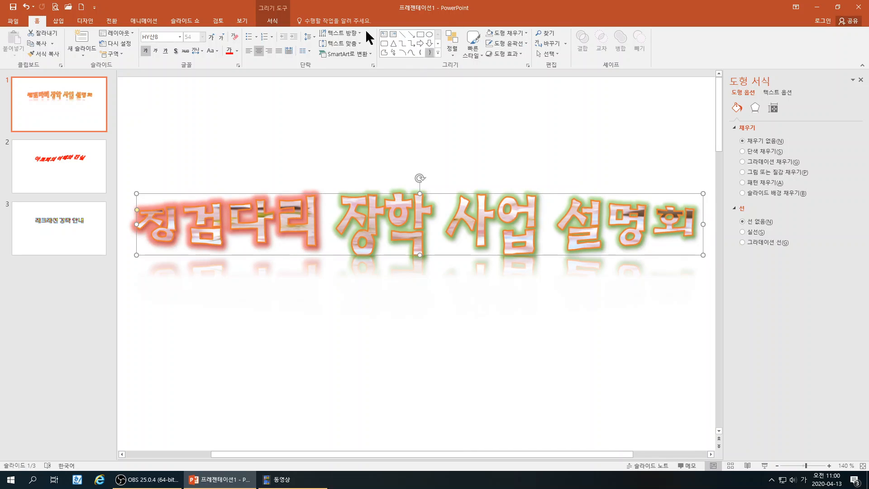
# Step: Reapply the octagon-like warp transform to the slide 1 title and stretch its box downward to about 3.63 cm high
pyautogui.click(273, 21)
pyautogui.click(476, 55)
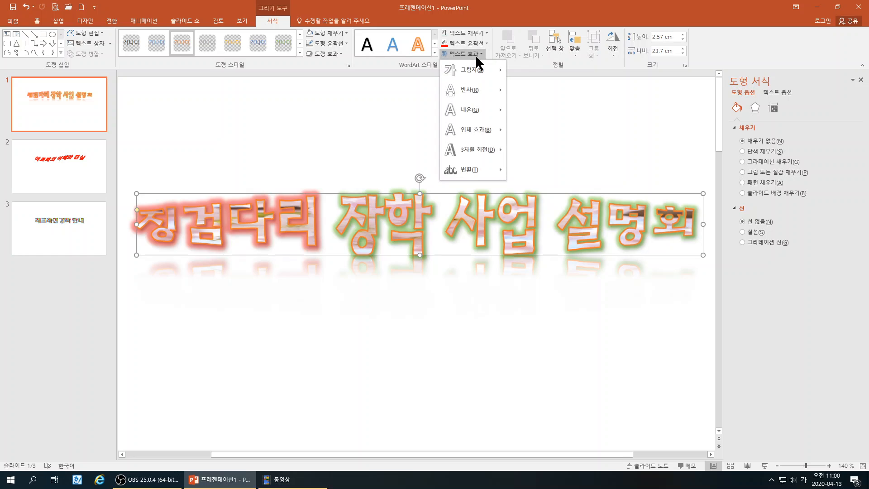
pyautogui.moveTo(471, 171)
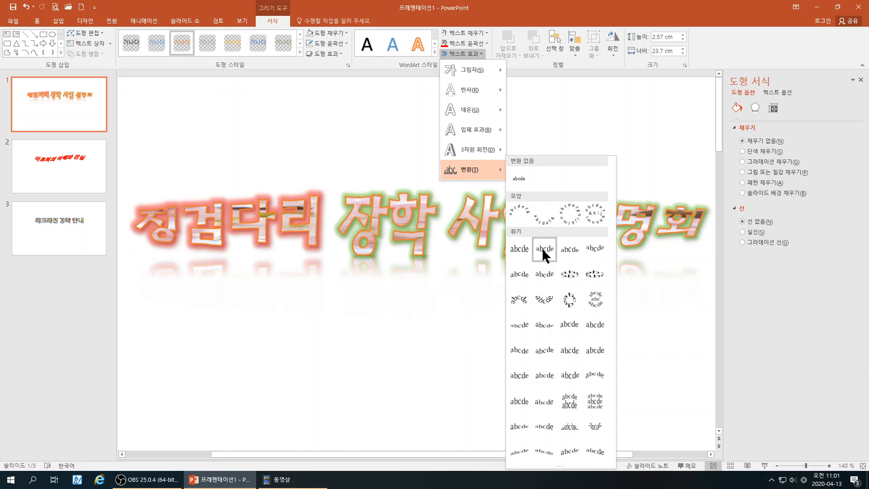
pyautogui.click(569, 249)
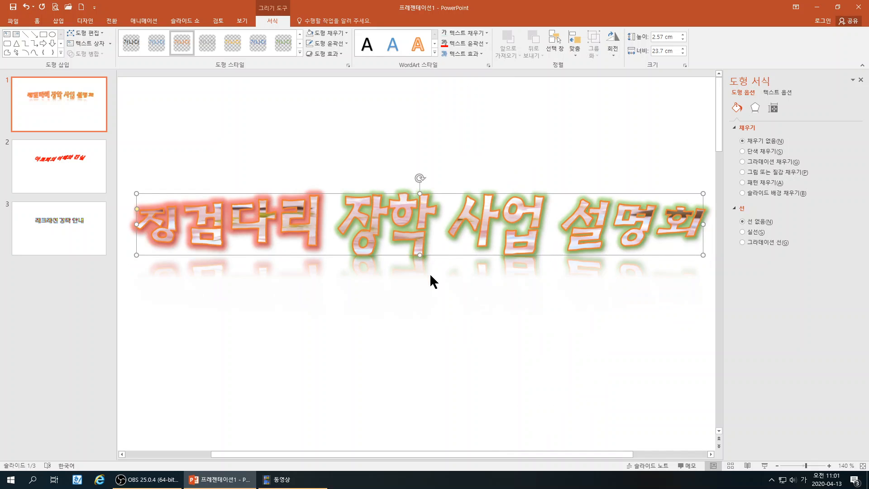
pyautogui.moveTo(419, 254); pyautogui.dragTo(418, 280)
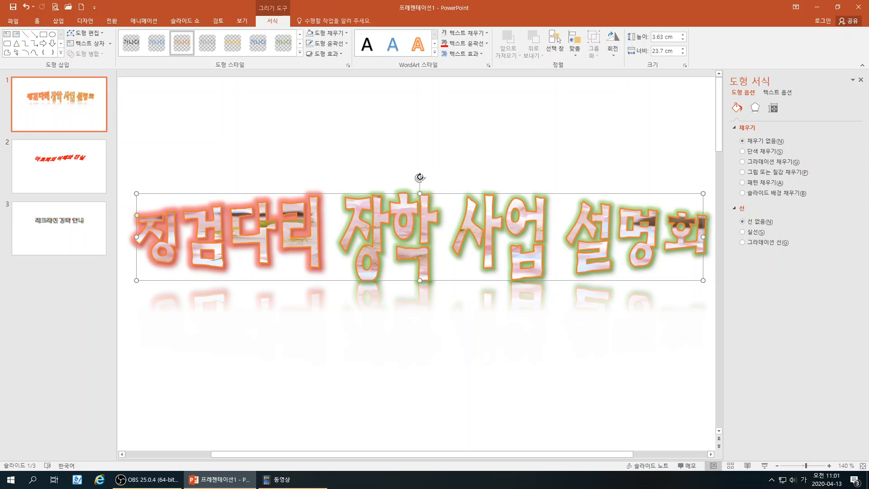
# Step: Try tilting the title slightly counterclockwise and rotate it back to horizontal
pyautogui.moveTo(420, 176); pyautogui.dragTo(415, 172)
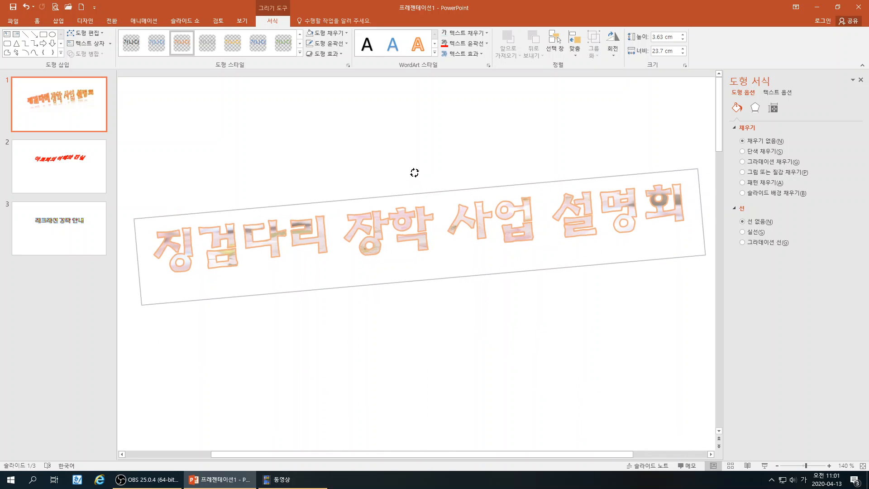
pyautogui.moveTo(450, 206); pyautogui.dragTo(448, 217)
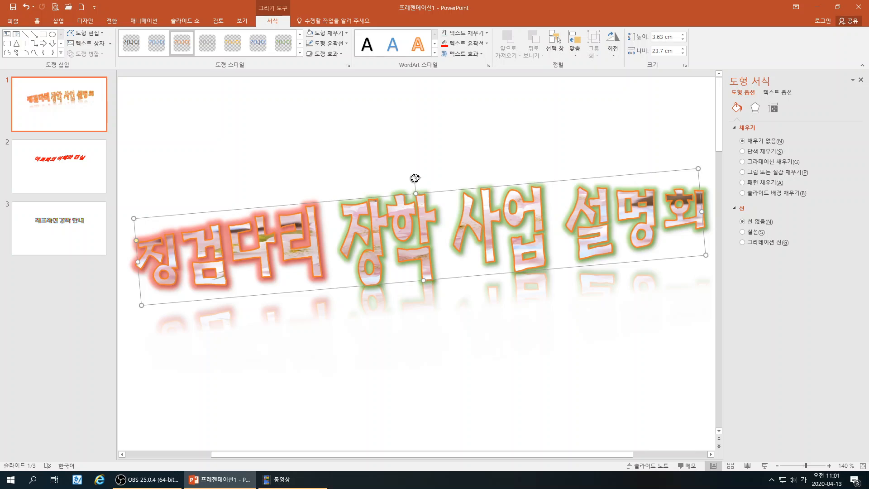
pyautogui.moveTo(415, 178); pyautogui.dragTo(420, 178)
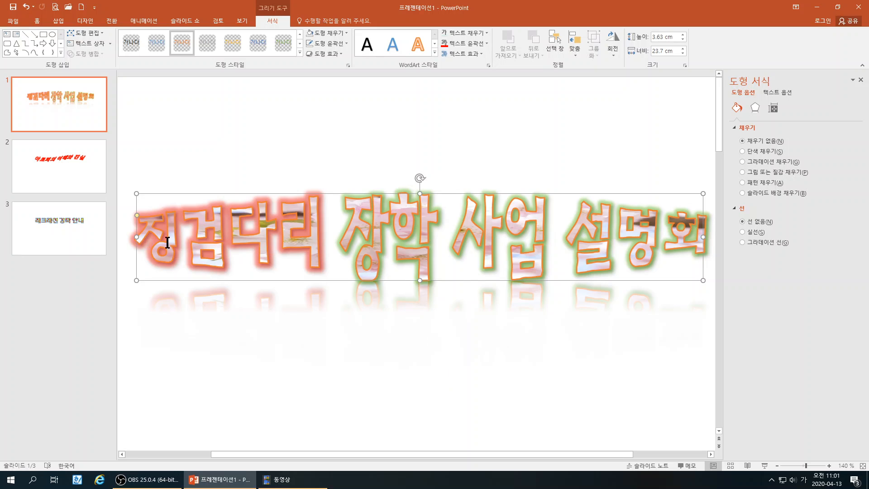
# Step: Change the font of the slide 2 title 아토피의 이해와 진실 to HY수평선B
pyautogui.click(74, 156)
pyautogui.click(386, 250)
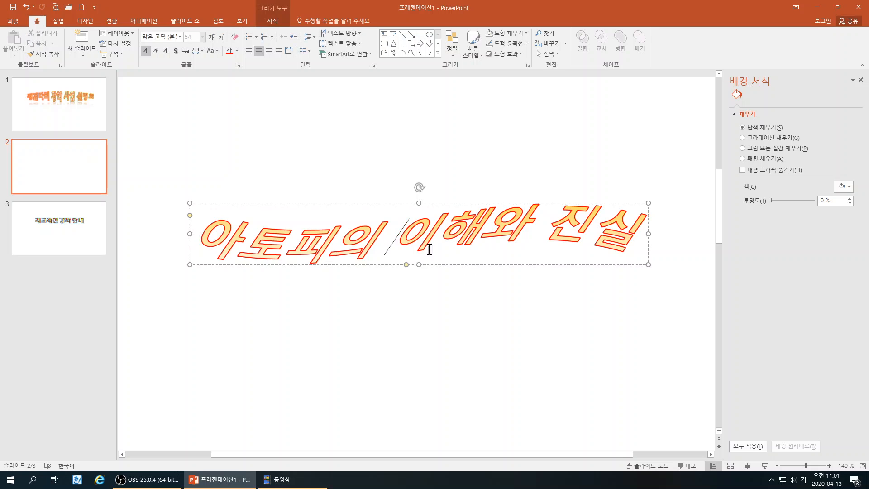
pyautogui.click(418, 203)
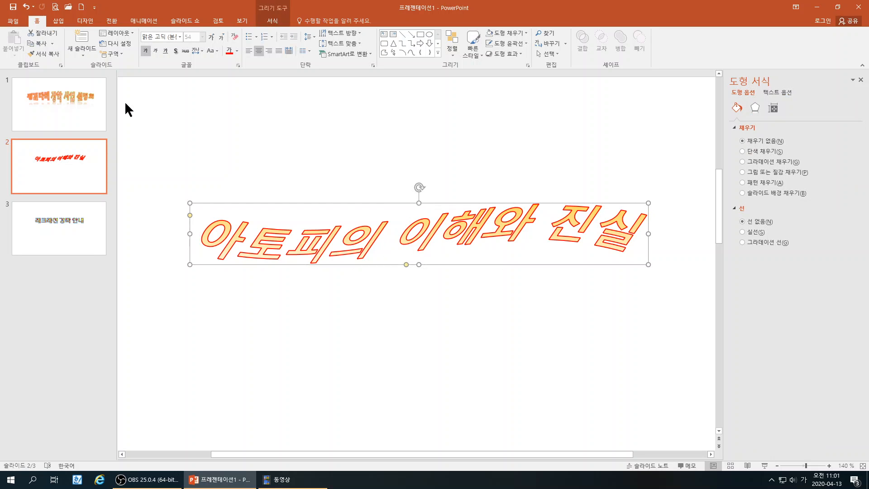
pyautogui.click(179, 36)
pyautogui.scroll(-10, 229, 306)
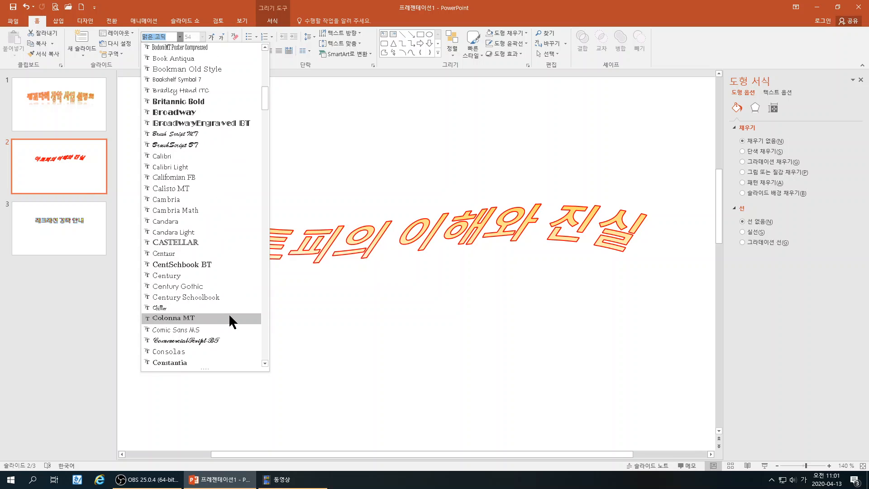
pyautogui.scroll(-20, 229, 313)
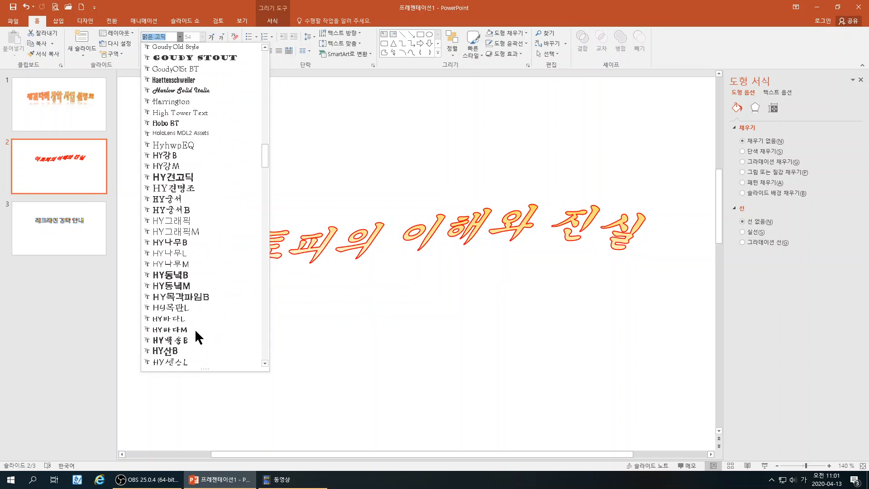
pyautogui.scroll(-8, 196, 330)
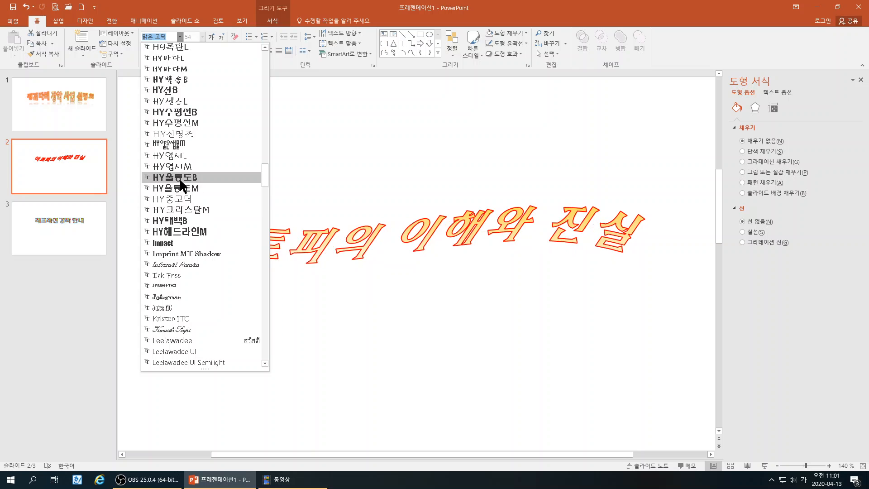
pyautogui.click(181, 113)
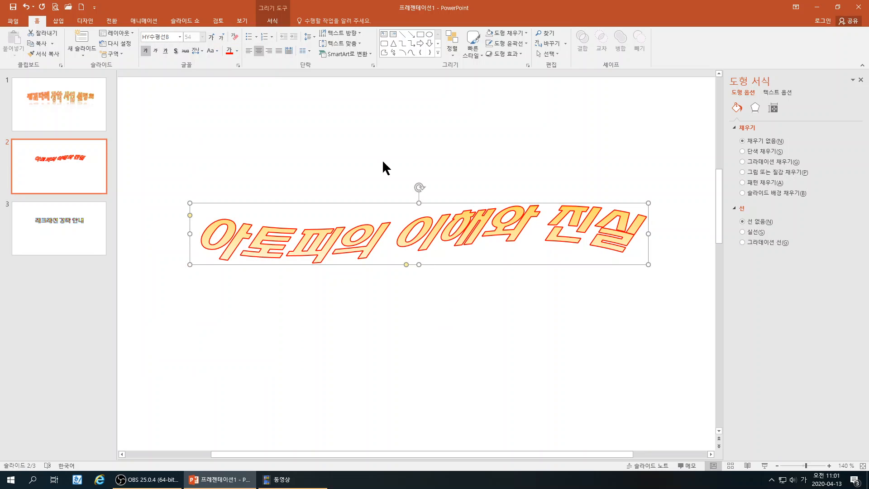
# Step: Apply the deflate-top warp transform to the slide 2 title, stretch its box downward to about 3.7 cm high, and deepen the dip slightly
pyautogui.click(274, 20)
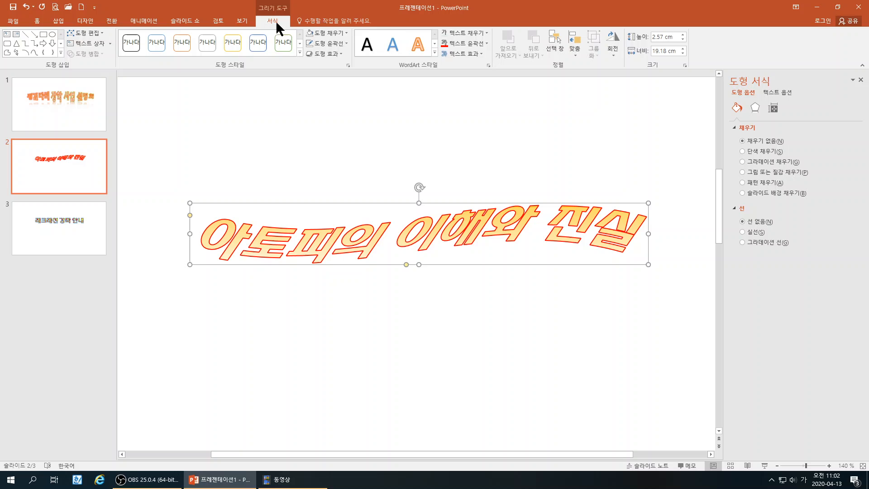
pyautogui.click(475, 54)
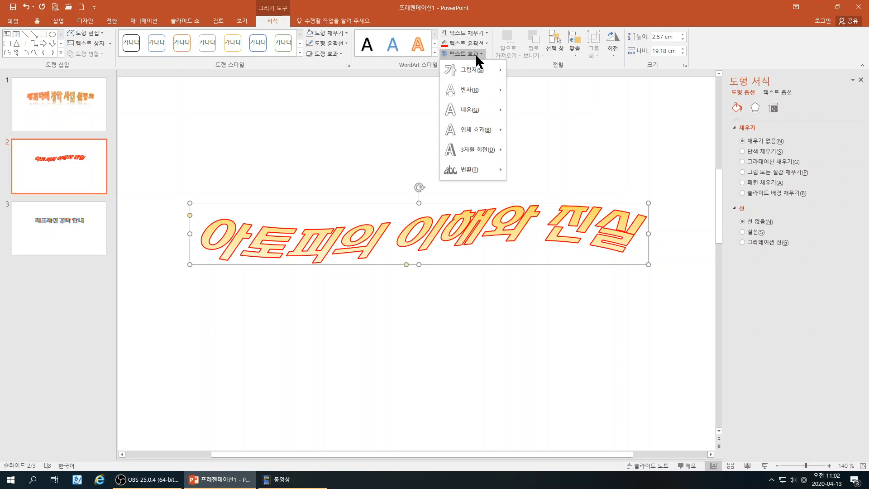
pyautogui.moveTo(475, 89)
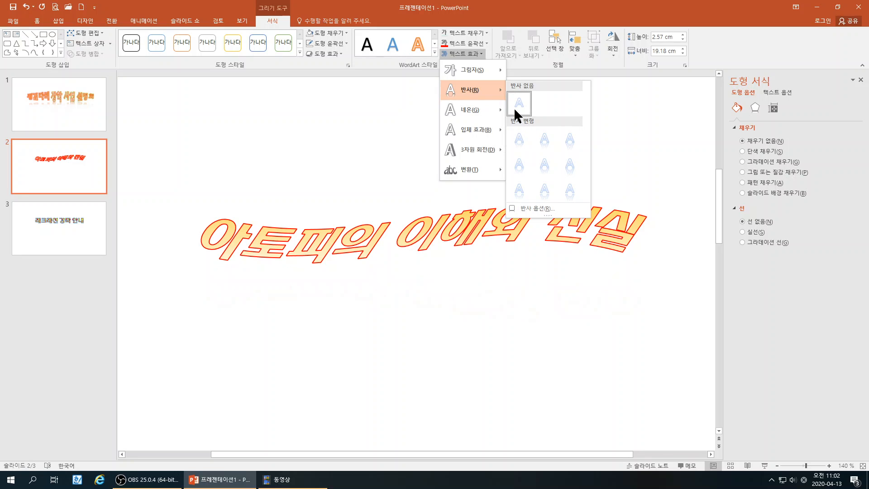
pyautogui.moveTo(482, 115)
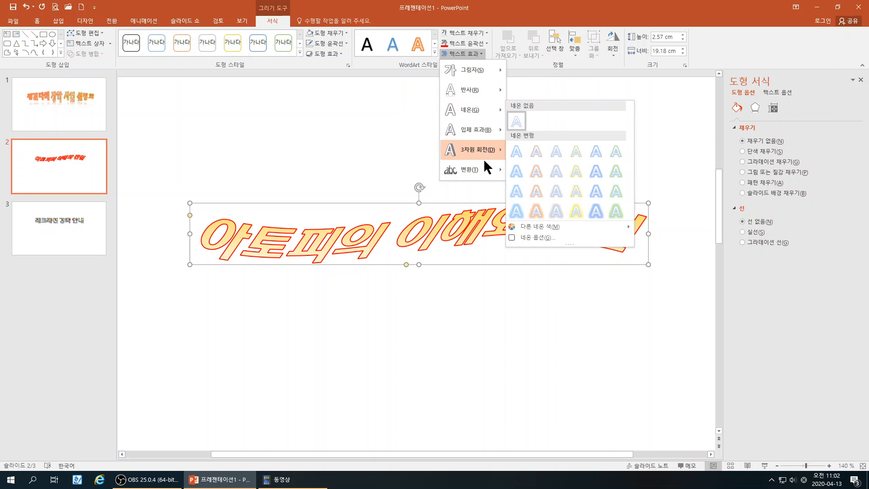
pyautogui.moveTo(481, 169)
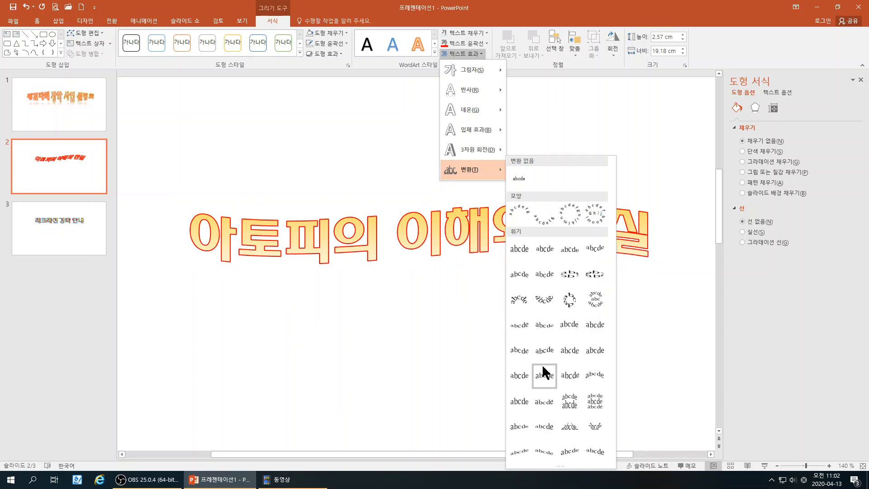
pyautogui.click(544, 401)
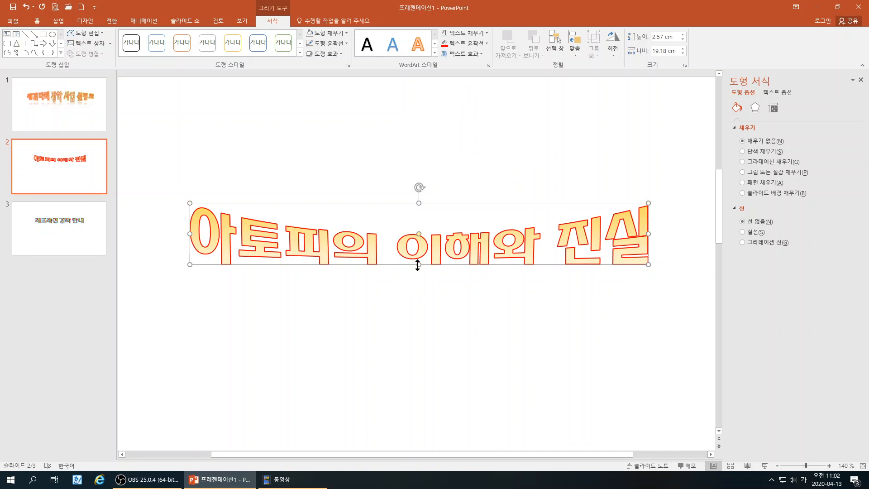
pyautogui.moveTo(419, 264); pyautogui.dragTo(419, 291)
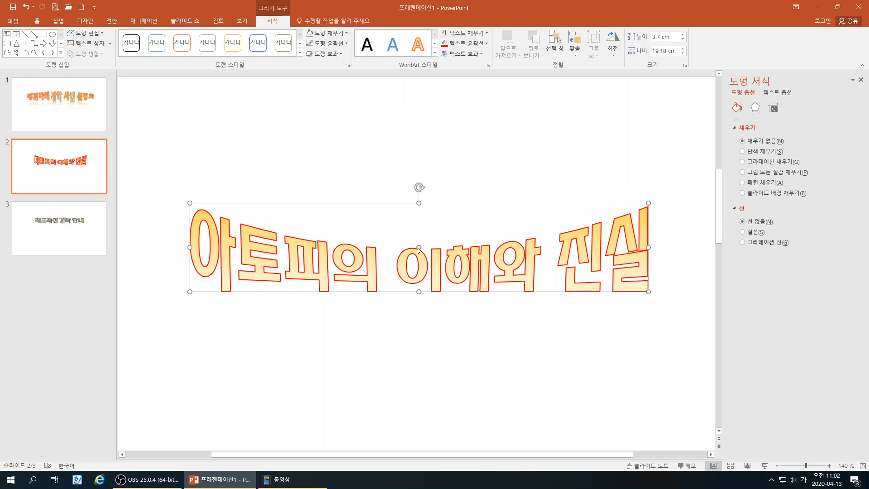
pyautogui.moveTo(419, 248); pyautogui.dragTo(418, 253)
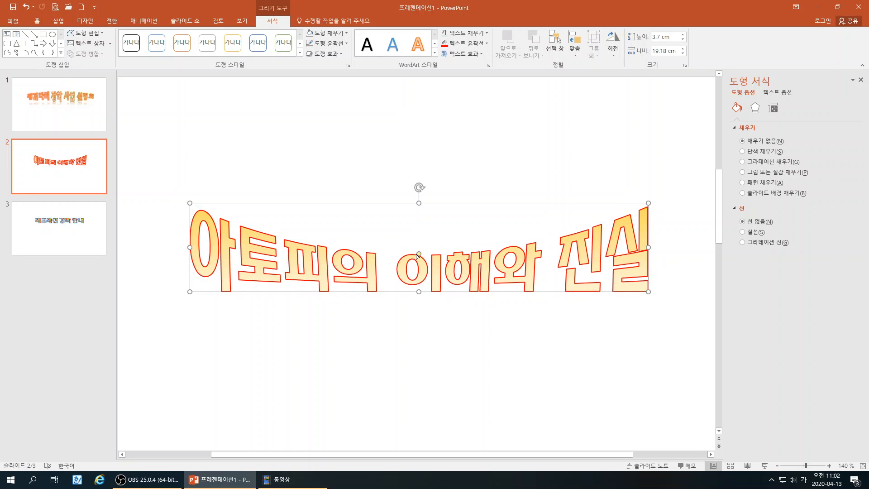
# Step: Remove the slide 2 title's text outline and fill its letters with solid dark gold
pyautogui.click(473, 40)
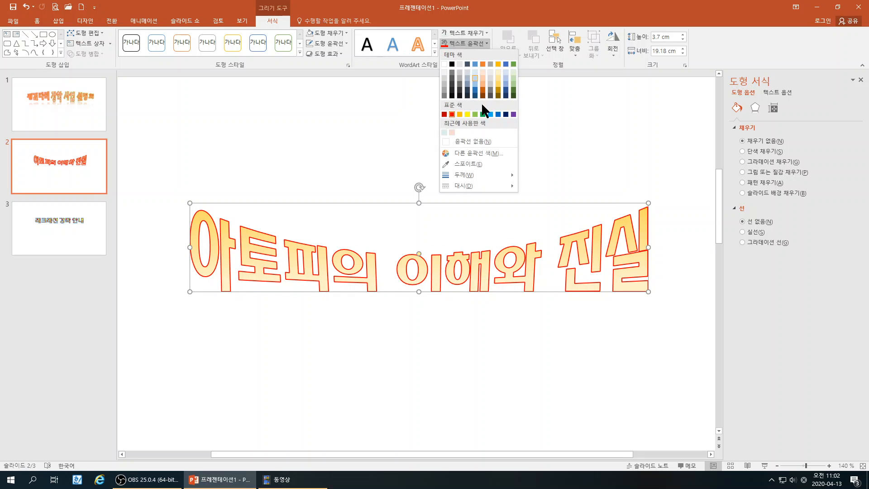
pyautogui.click(457, 140)
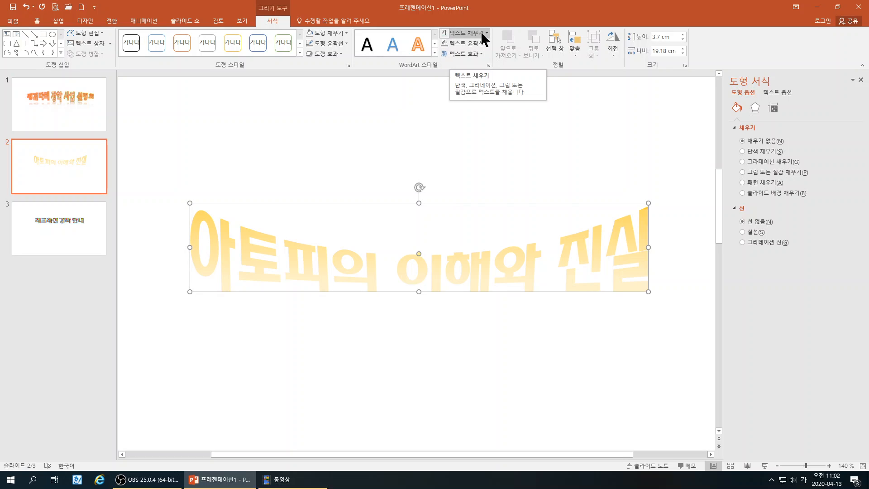
pyautogui.click(482, 33)
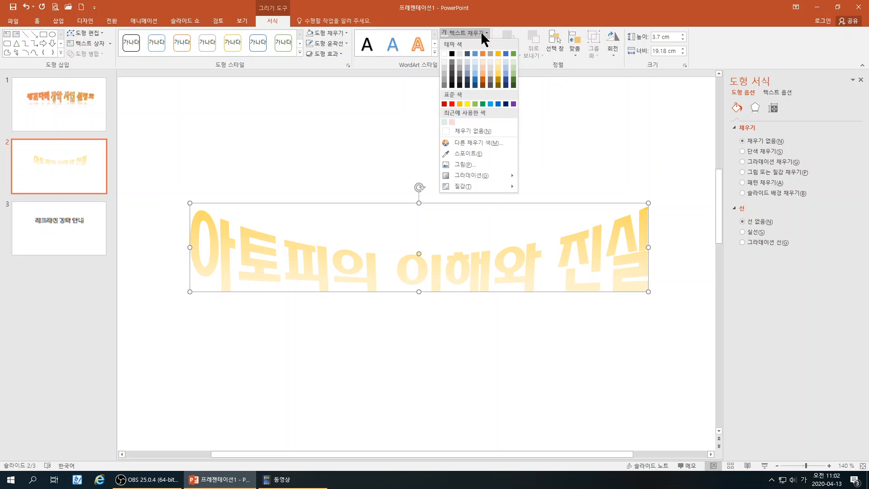
pyautogui.click(481, 31)
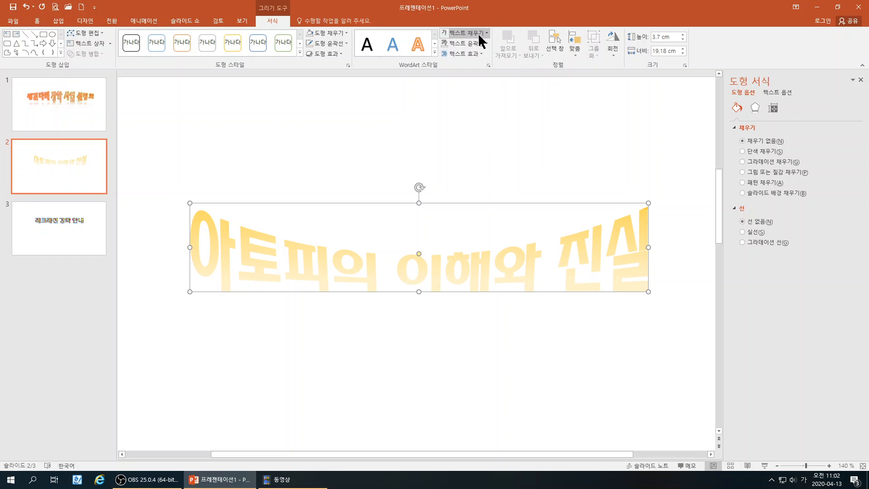
pyautogui.click(480, 32)
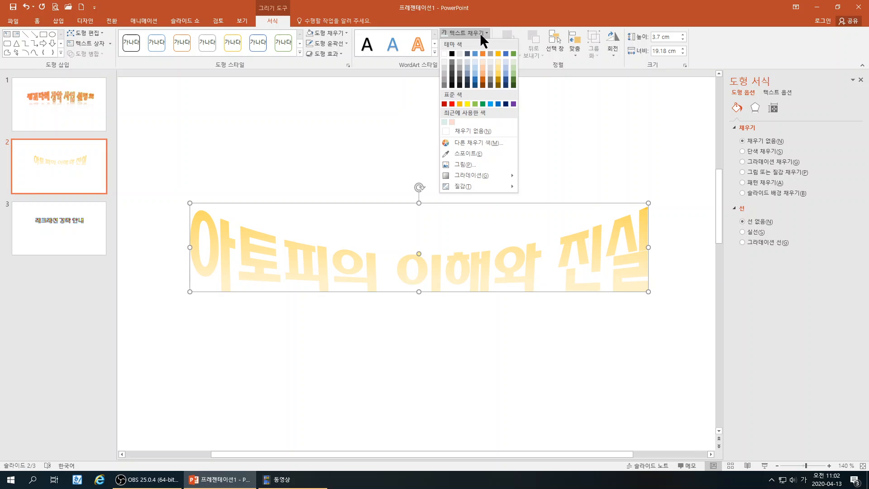
pyautogui.click(500, 82)
# Step: Go to slide 3 and move the title box slightly to the right
pyautogui.click(86, 239)
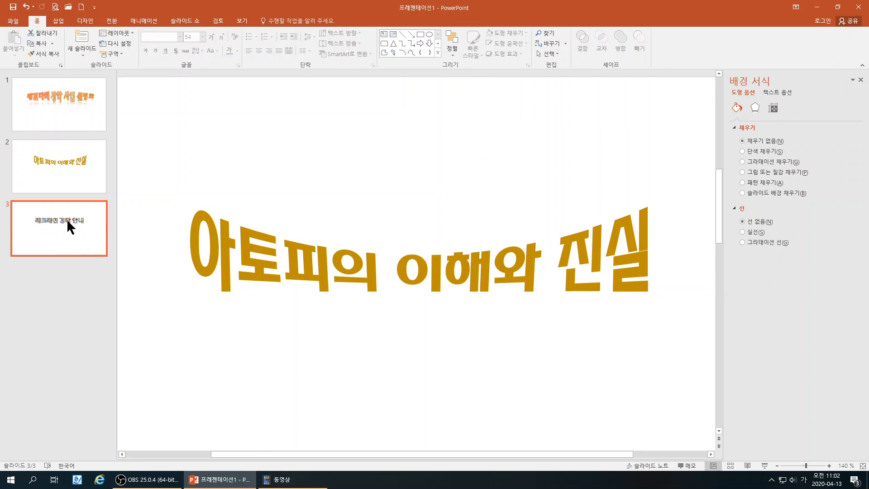
pyautogui.click(393, 273)
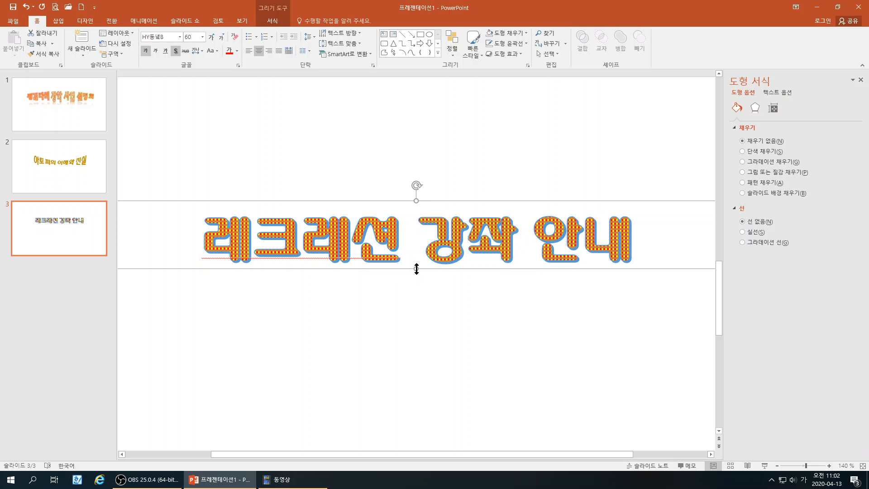
pyautogui.moveTo(496, 272); pyautogui.dragTo(503, 272)
pyautogui.click(514, 322)
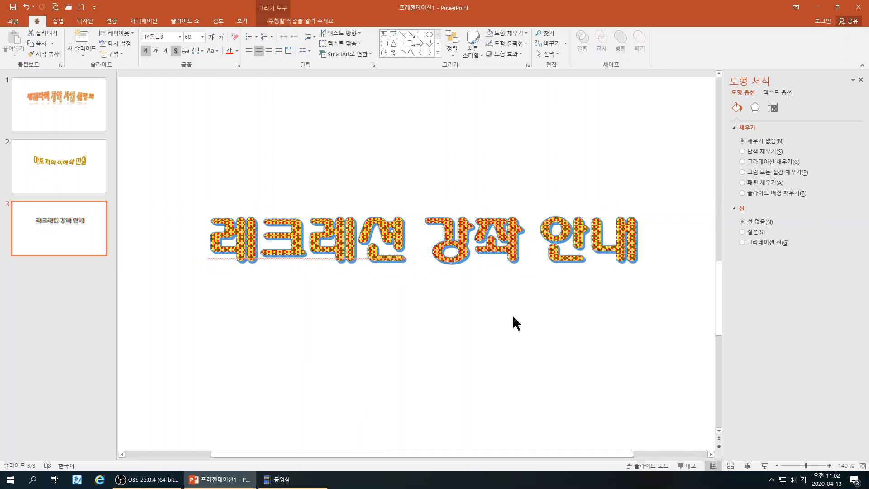
# Step: Remove both spaces from the slide 3 title and split it into 레크레션 and 강좌안내 with a blank line between them
pyautogui.click(497, 271)
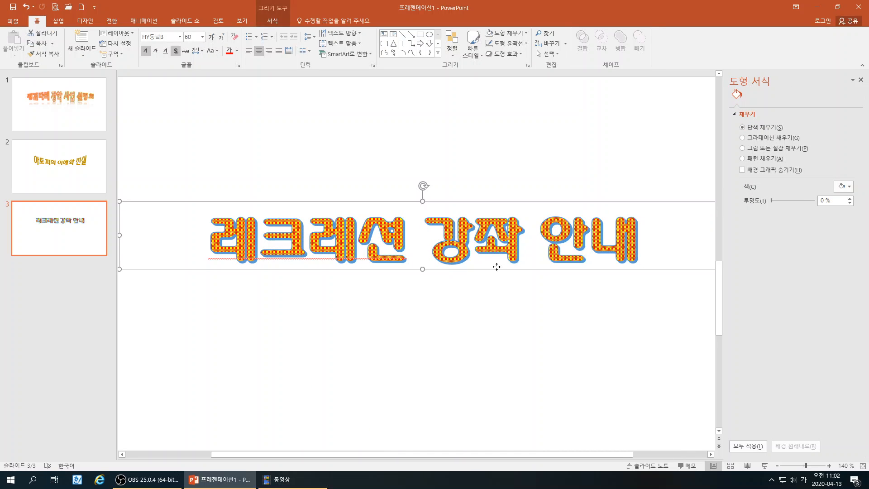
pyautogui.click(438, 243)
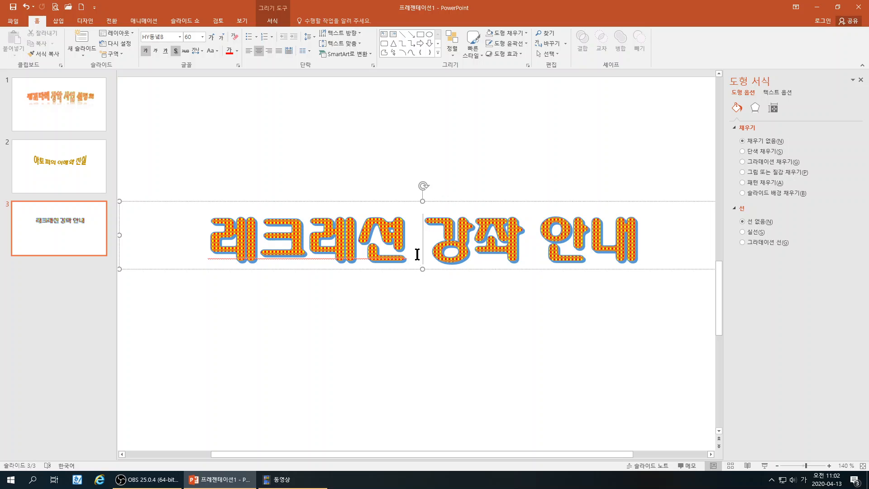
pyautogui.click(409, 239)
pyautogui.press('Delete')
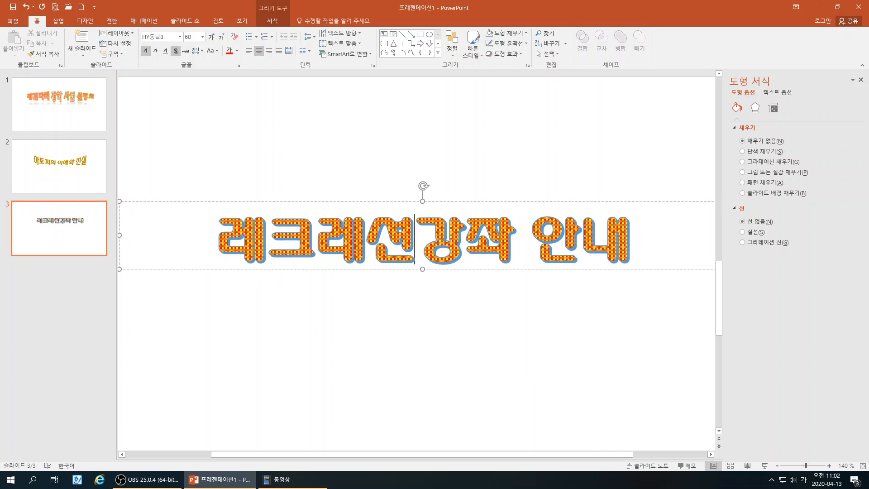
pyautogui.press('Right')
pyautogui.press('BackSpace')
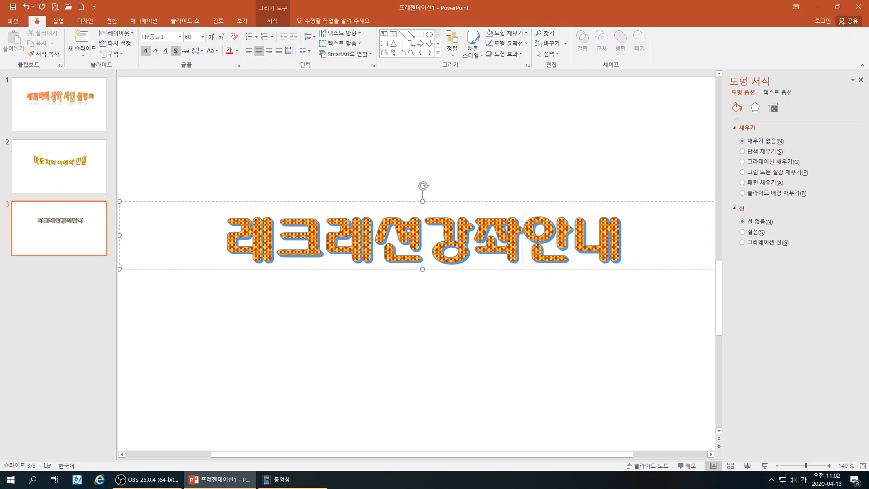
pyautogui.click(430, 240)
pyautogui.press('Return')
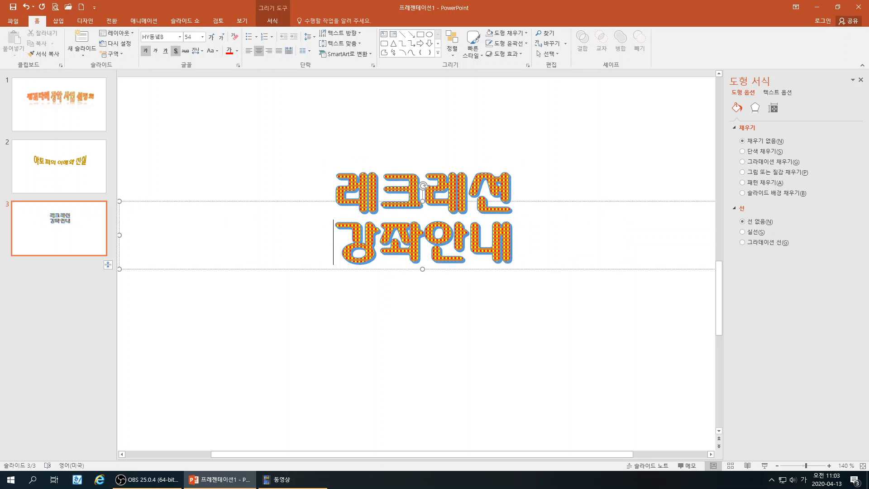
pyautogui.press('Return')
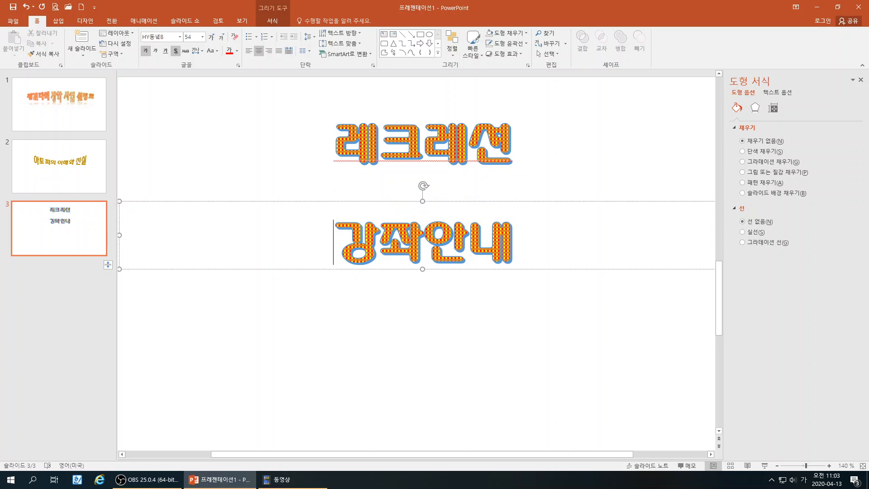
# Step: Move the two-part slide 3 title box slightly downward on the slide
pyautogui.click(496, 292)
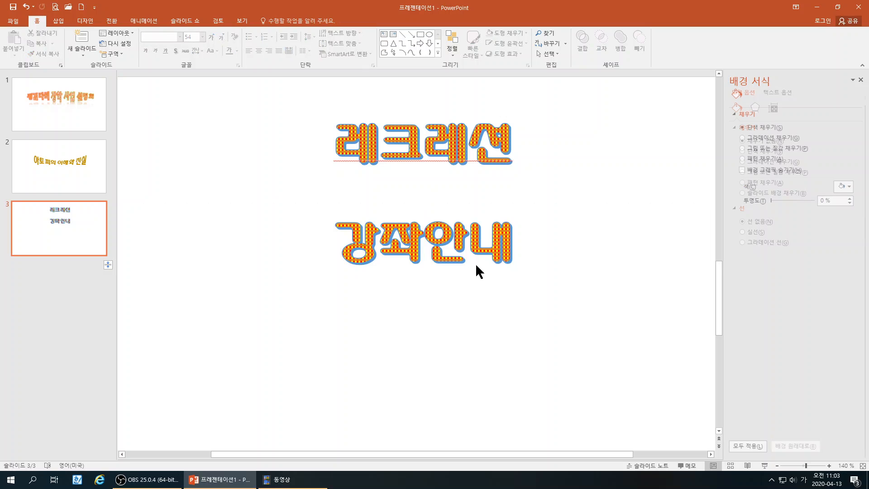
pyautogui.click(473, 257)
pyautogui.moveTo(485, 271); pyautogui.dragTo(482, 296)
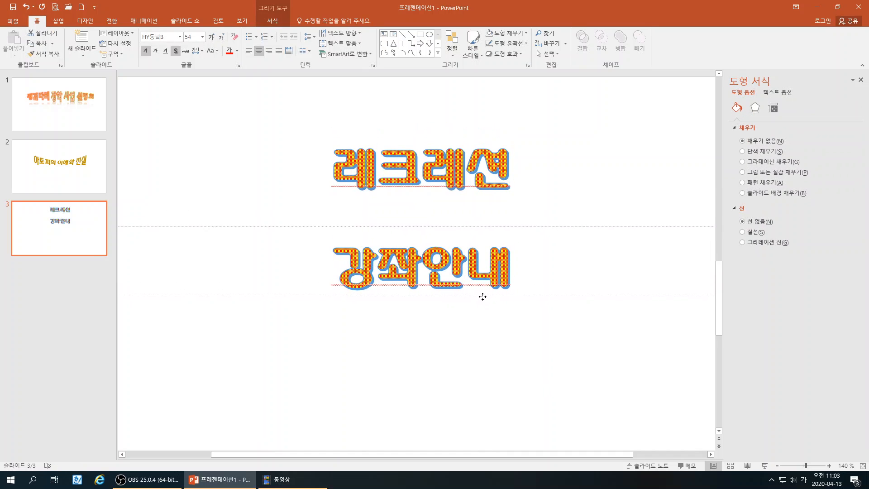
# Step: Apply the button-shaped warp transform to the slide 3 title and stretch its box to about 7.21 cm high
pyautogui.click(272, 21)
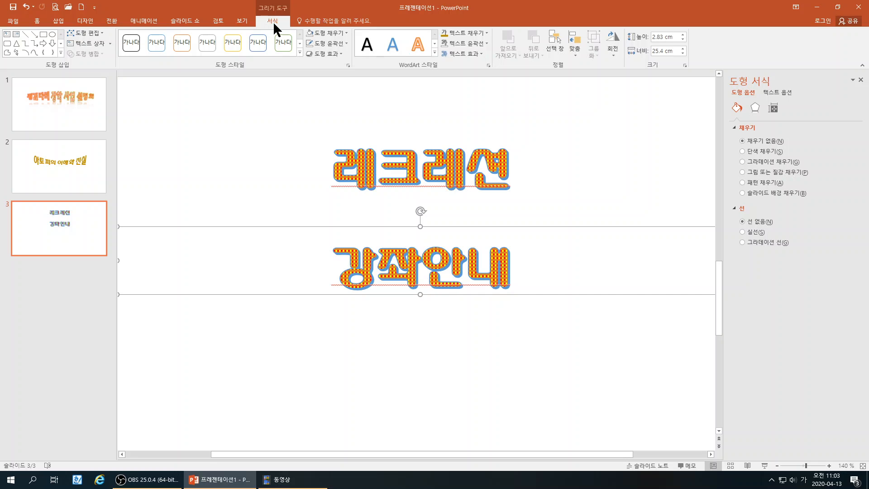
pyautogui.click(461, 51)
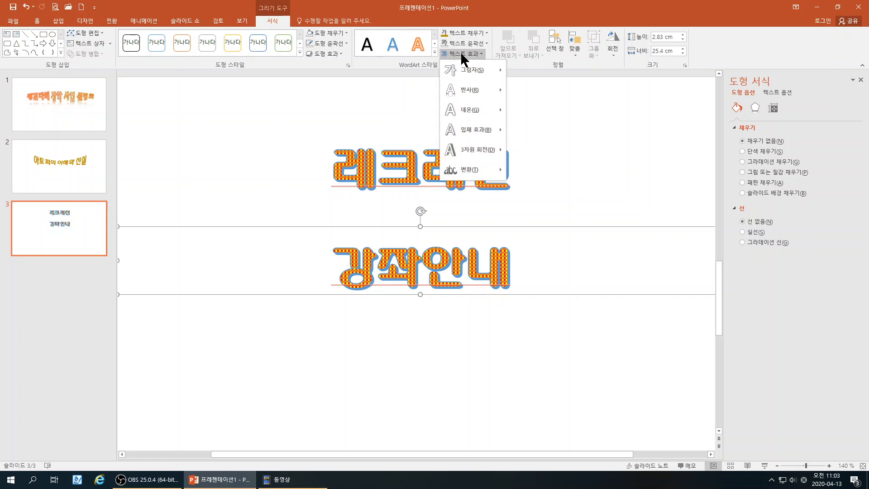
pyautogui.moveTo(473, 175)
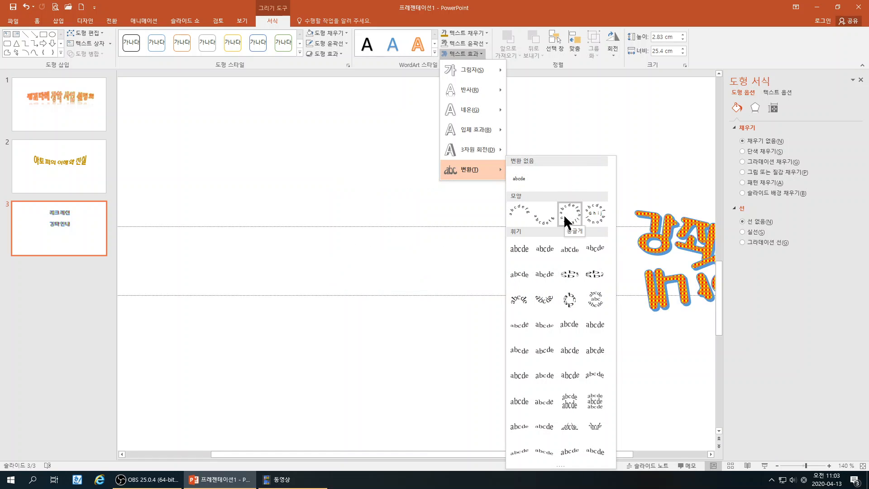
pyautogui.click(595, 299)
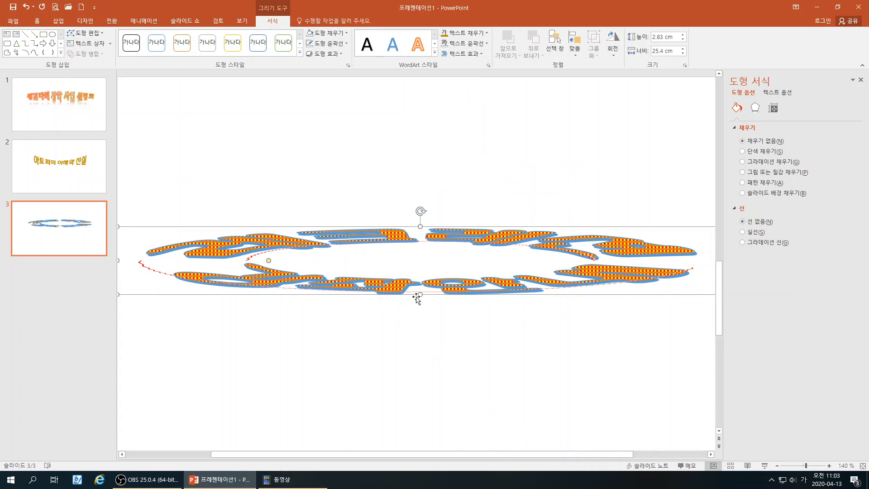
pyautogui.moveTo(419, 295); pyautogui.dragTo(413, 365)
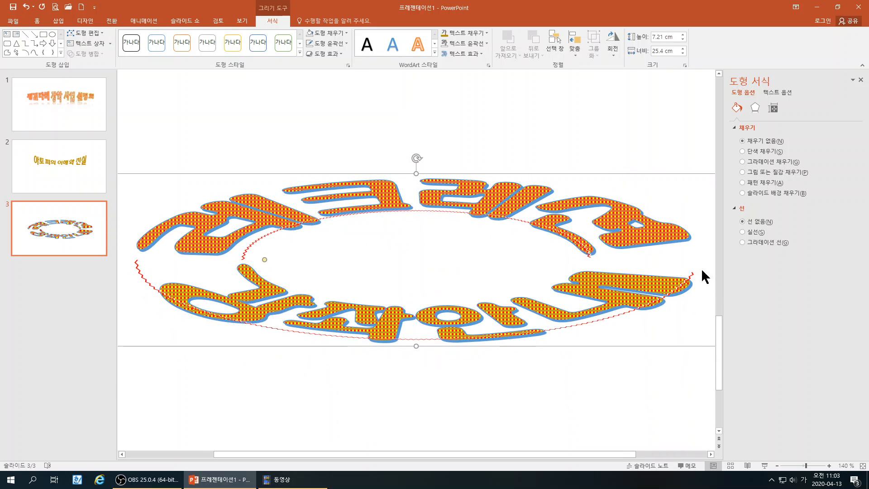
# Step: Resize the ring-shaped slide 3 title to about 12.63 cm wide and 10.03 cm high, positioning it near the slide's middle
pyautogui.click(777, 466)
pyautogui.click(776, 466)
pyautogui.click(776, 465)
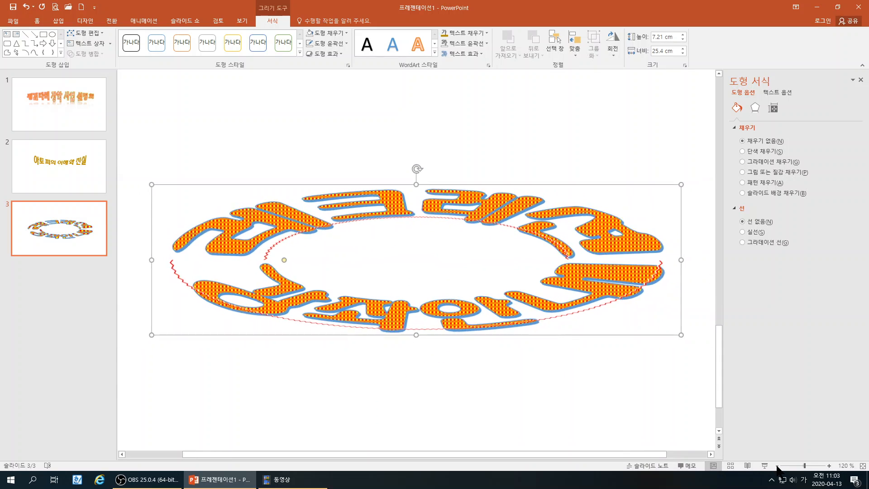
pyautogui.moveTo(654, 267); pyautogui.dragTo(414, 266)
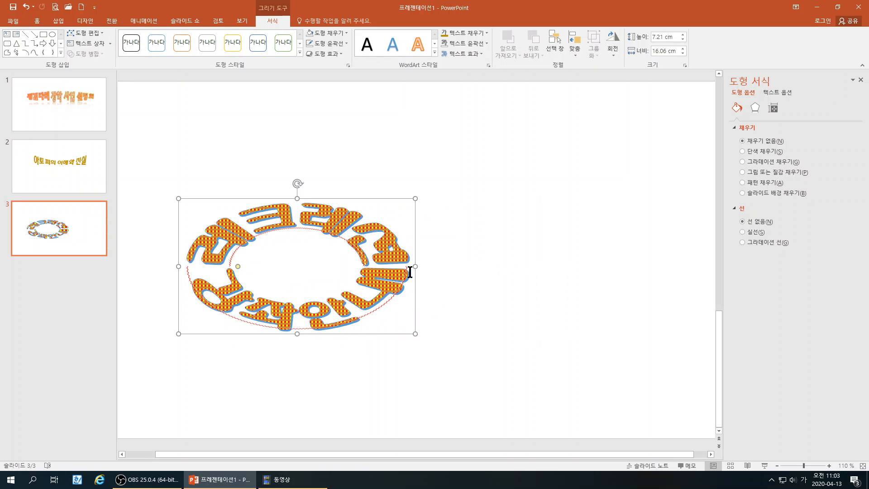
pyautogui.moveTo(367, 334); pyautogui.dragTo(456, 320)
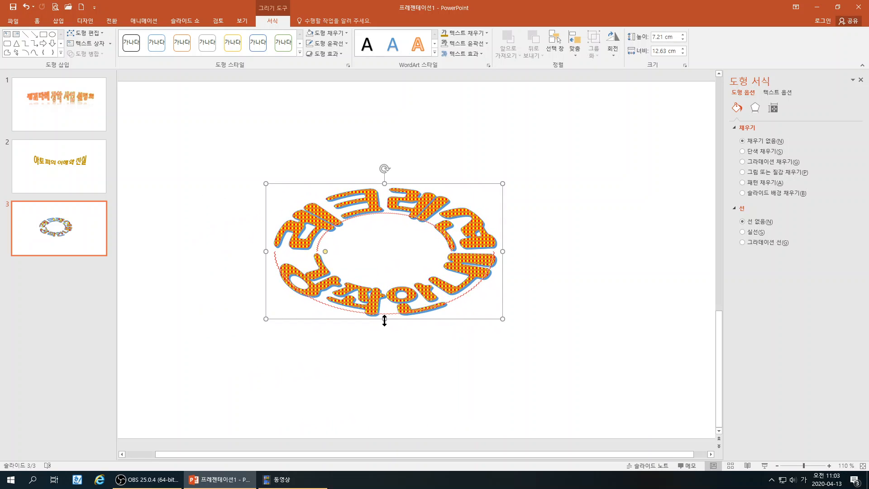
pyautogui.moveTo(384, 318); pyautogui.dragTo(384, 371)
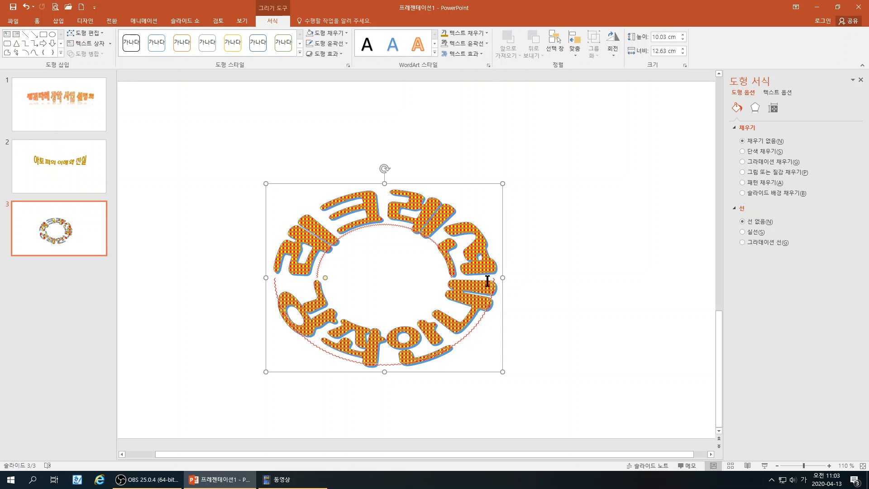
# Step: Apply the button follow-path transform to the slide 3 title and shrink its box to about 7.11 by 9.87 cm
pyautogui.click(468, 54)
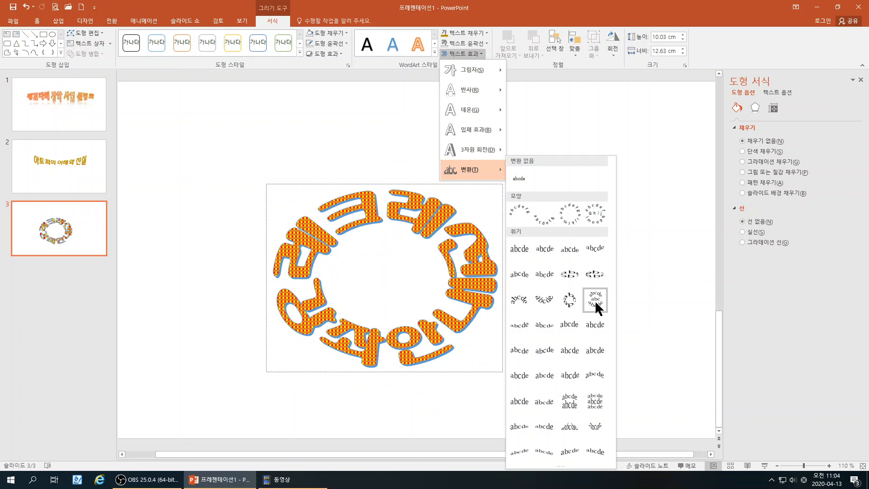
pyautogui.click(595, 215)
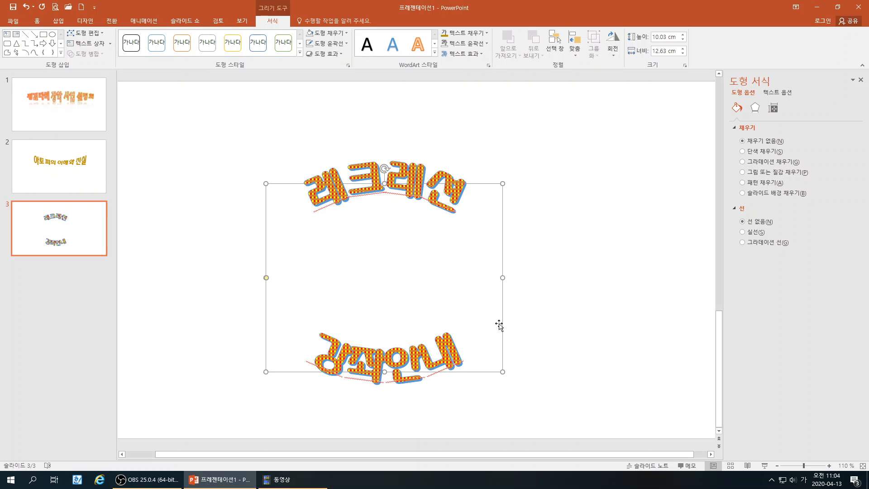
pyautogui.moveTo(506, 372); pyautogui.dragTo(450, 316)
# Step: Insert spaces between the letters of both 레크레션 and 강좌안내 to spread them along the circular path
pyautogui.click(358, 177)
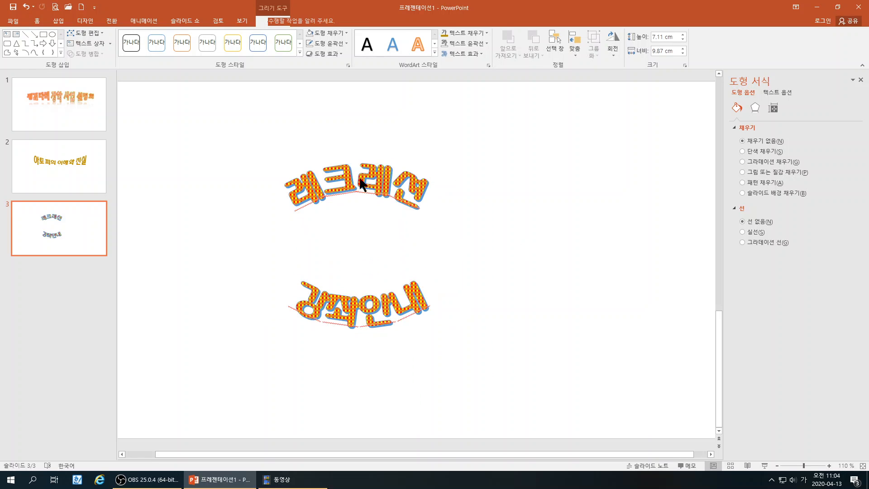
pyautogui.click(325, 182)
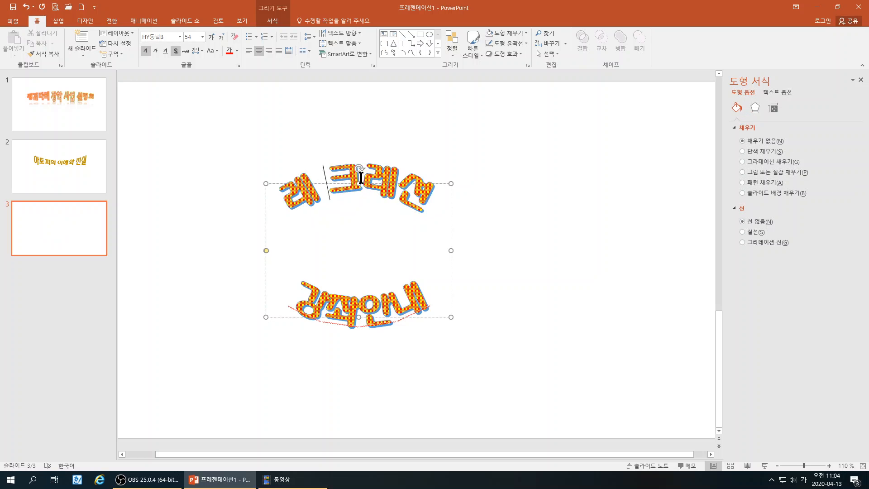
pyautogui.press('Right')
pyautogui.press('Right')
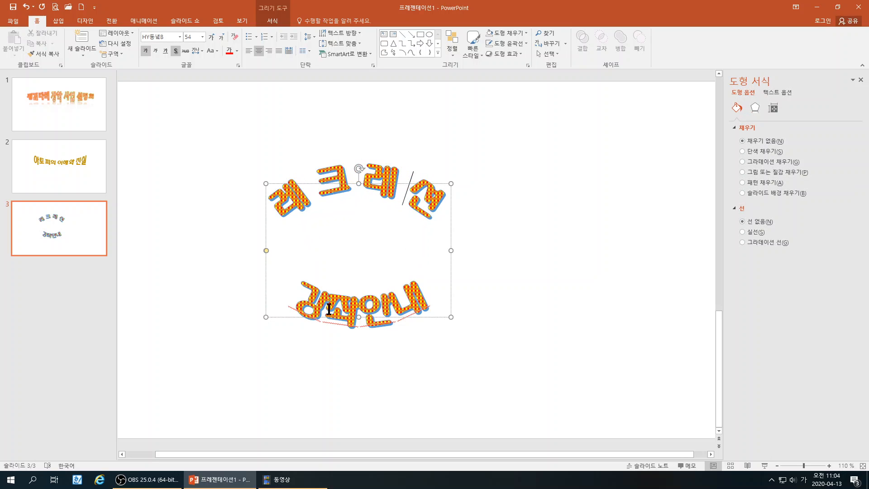
pyautogui.click(325, 313)
pyautogui.press('Right')
pyautogui.press('Right')
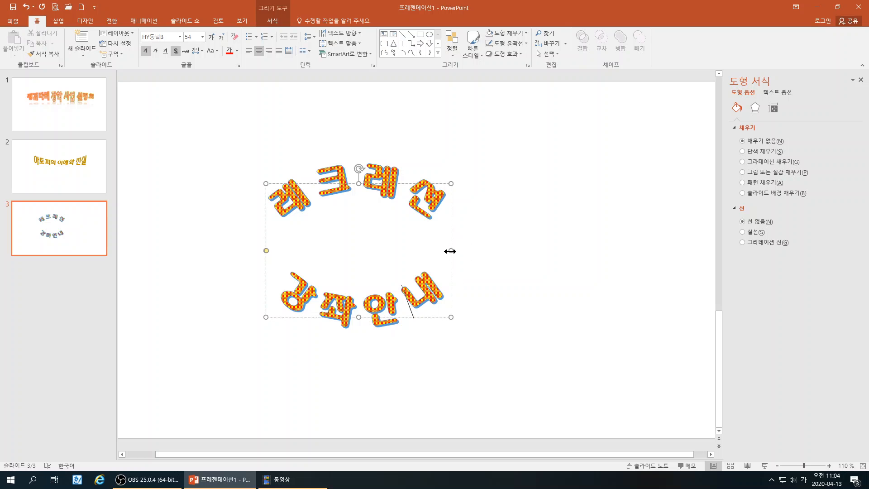
# Step: Reshape the circular title's box to about 7.69 cm high and 8.15 cm wide and choose the button follow-path transform again
pyautogui.moveTo(451, 250); pyautogui.dragTo(417, 252)
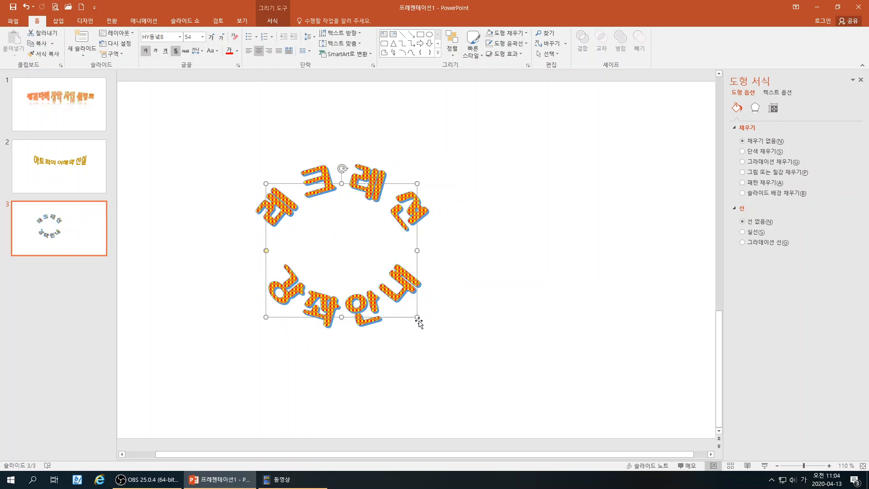
pyautogui.moveTo(417, 316); pyautogui.dragTo(419, 328)
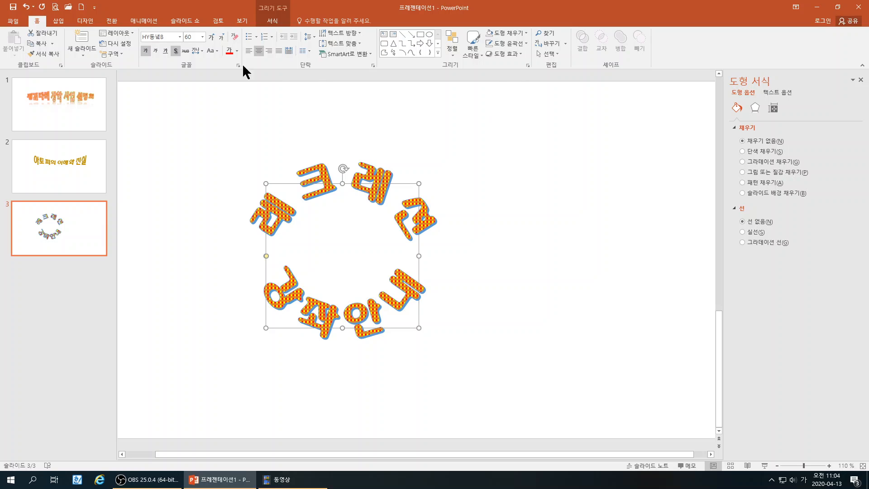
pyautogui.click(273, 22)
pyautogui.click(464, 54)
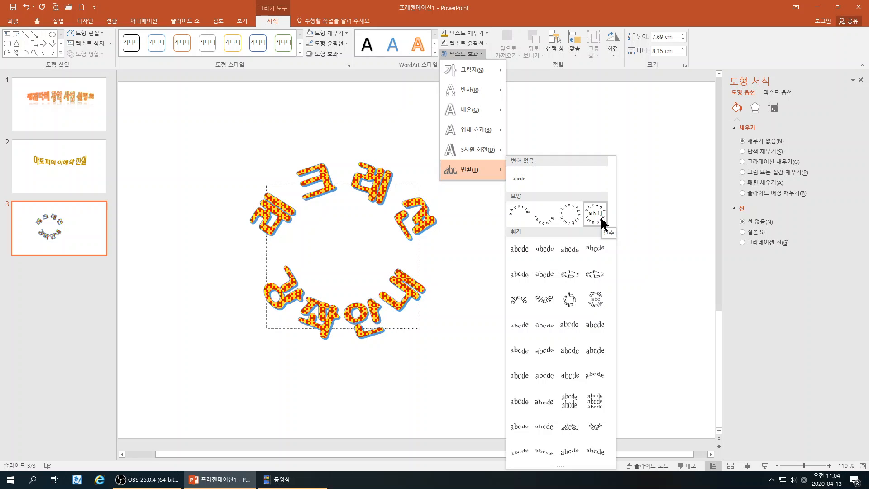
pyautogui.click(600, 216)
pyautogui.click(528, 281)
pyautogui.click(279, 229)
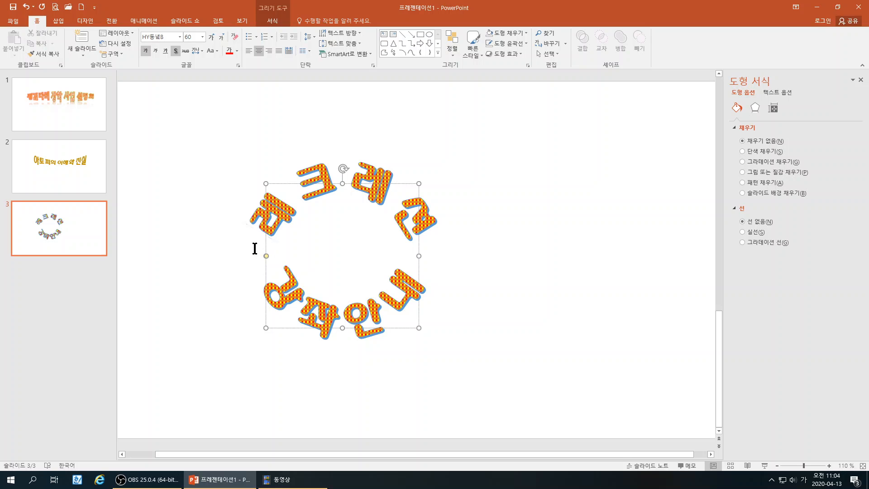
# Step: Undo the slide 3 title's letter spacing, resizing, transforms and line split back to the single-line 레크레션강좌안내
pyautogui.hotkey('ctrl', 'z')
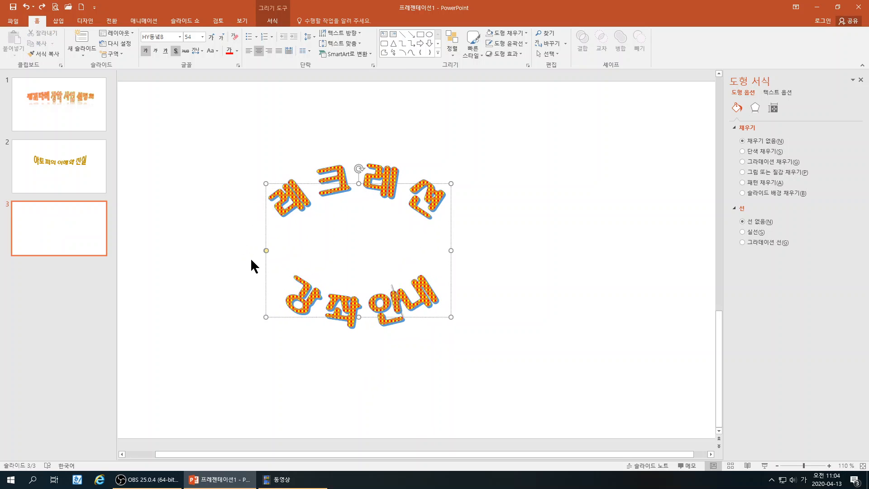
pyautogui.hotkey('ctrl', 'z')
pyautogui.hotkey('ctrl', 'z')
pyautogui.hotkey('ctrl', 'z')
pyautogui.hotkey('ctrl', 'z')
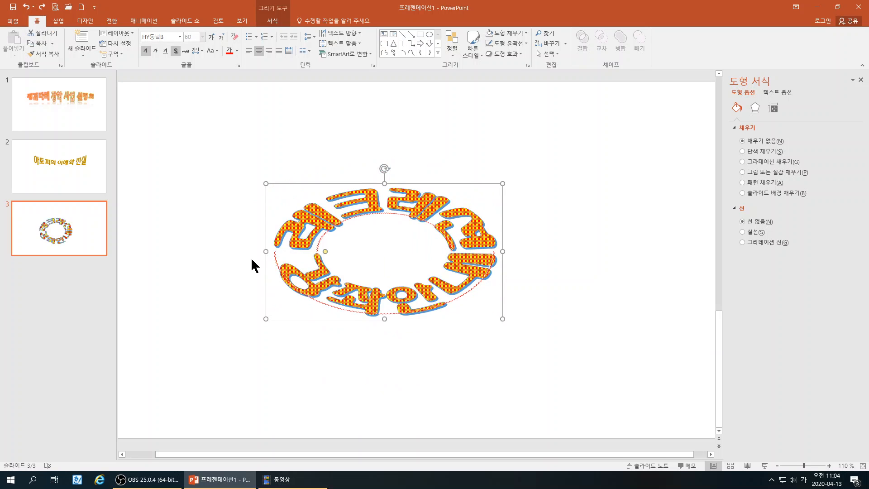
pyautogui.hotkey('ctrl', 'z')
pyautogui.hotkey('ctrl', 'z')
pyautogui.hotkey('ctrl', 'z')
pyautogui.hotkey('ctrl', 'z')
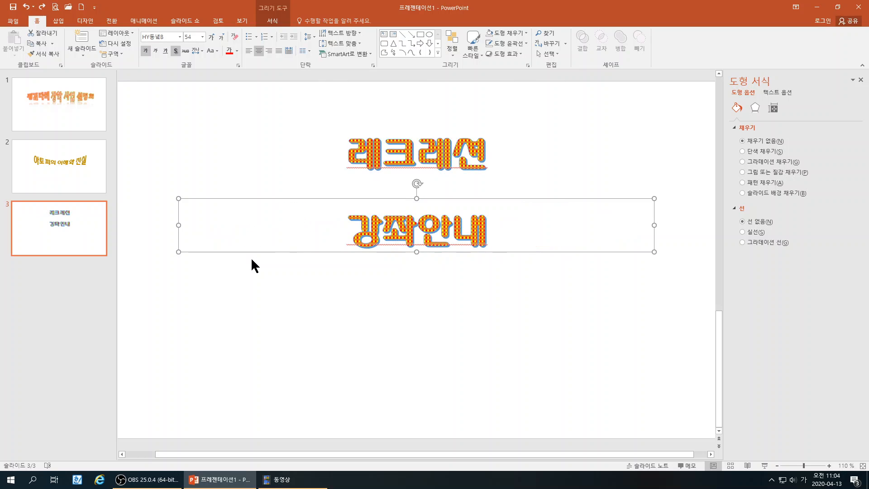
pyautogui.click(555, 328)
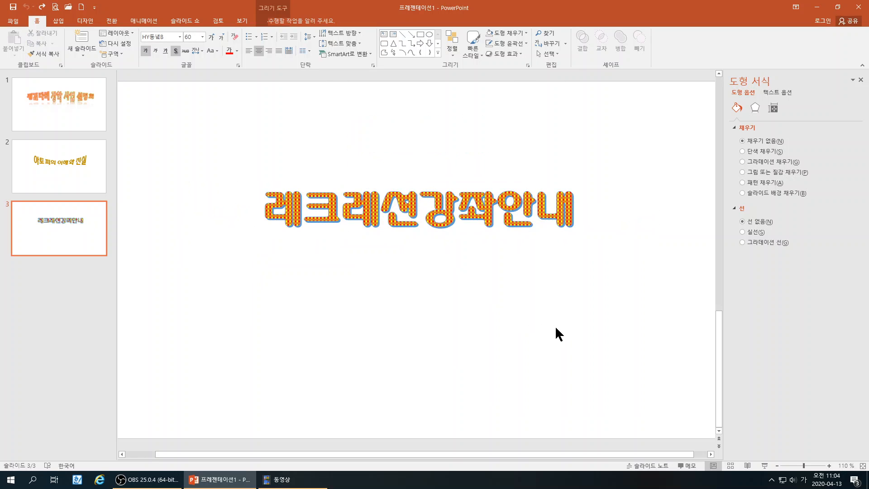
# Step: Try the circle-shaped warp transform on the single-line title with its box stretched to about 9.13 cm high, and undo it
pyautogui.click(474, 222)
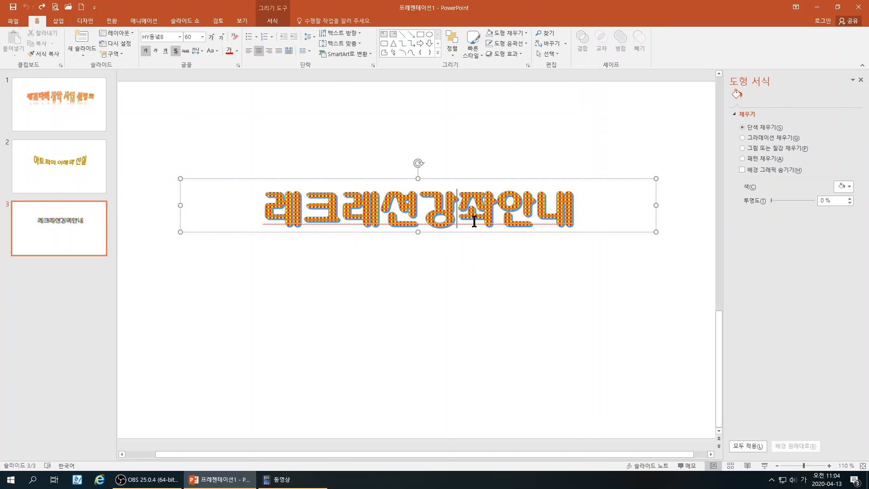
pyautogui.click(543, 233)
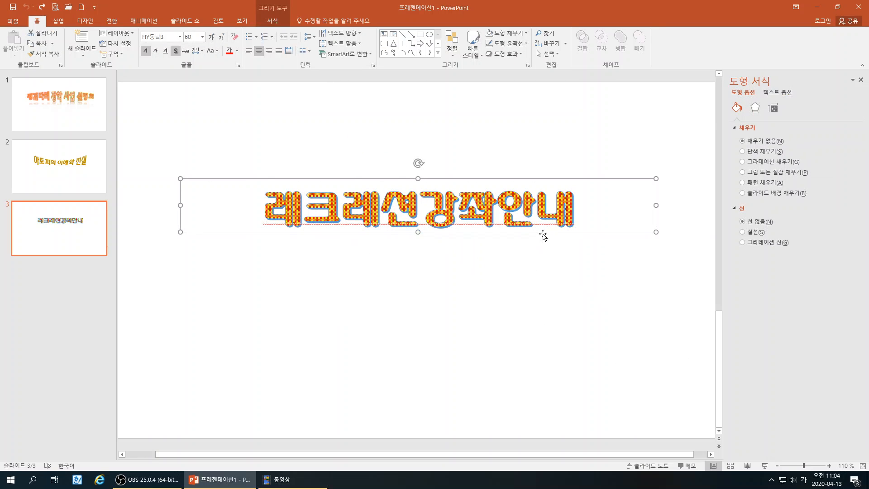
pyautogui.click(272, 22)
pyautogui.click(464, 54)
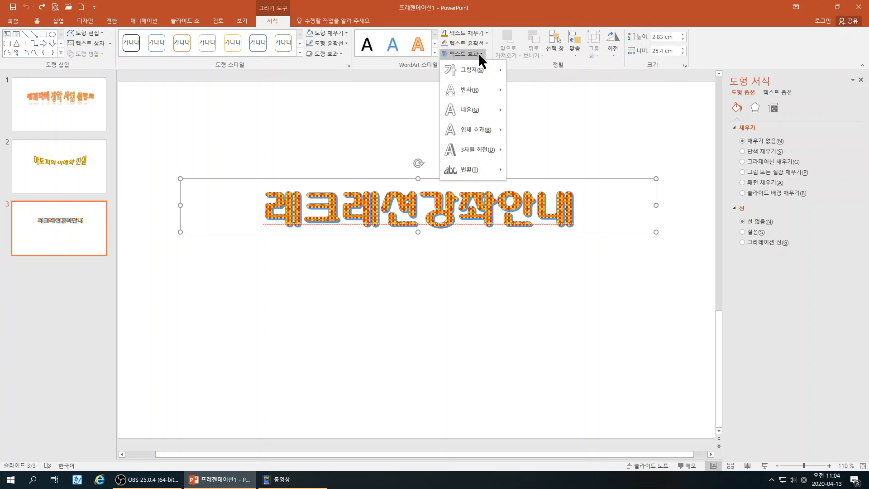
pyautogui.moveTo(483, 175)
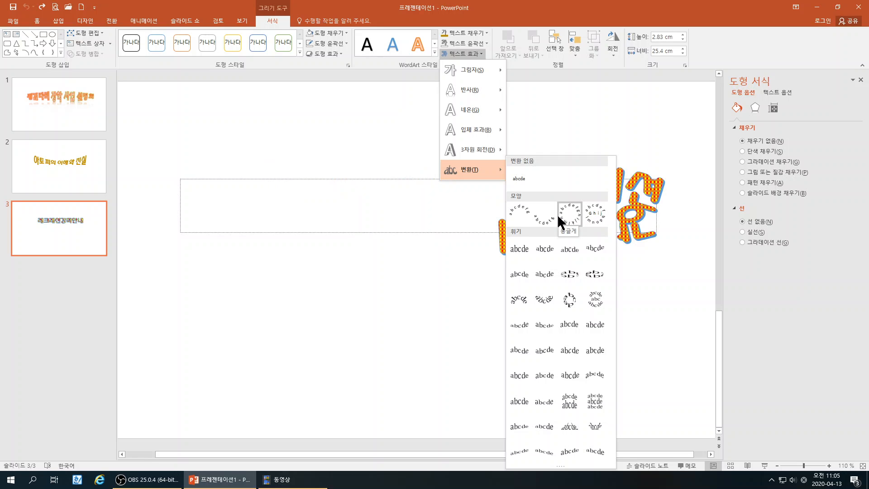
pyautogui.click(566, 297)
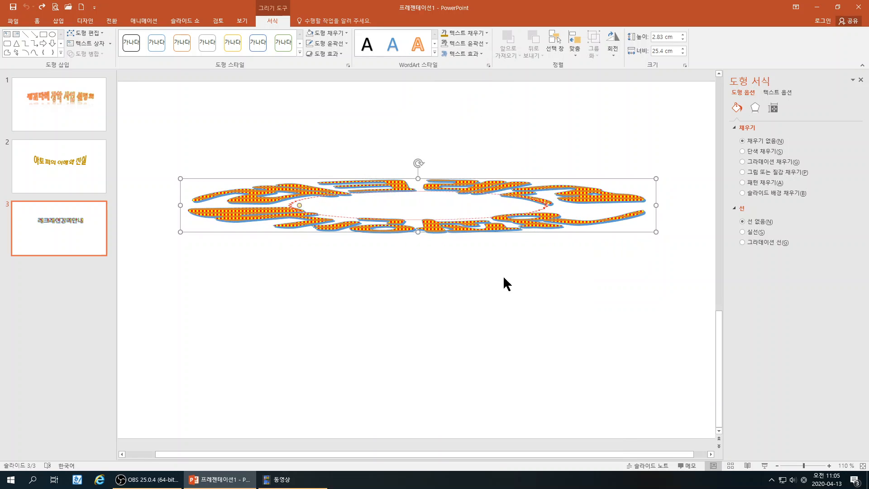
pyautogui.click(420, 228)
pyautogui.moveTo(419, 275); pyautogui.dragTo(416, 351)
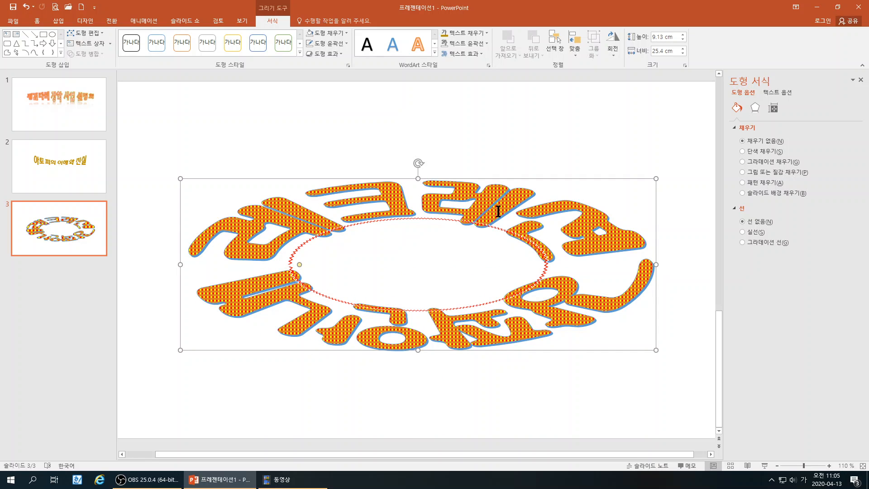
pyautogui.hotkey('ctrl', 'z')
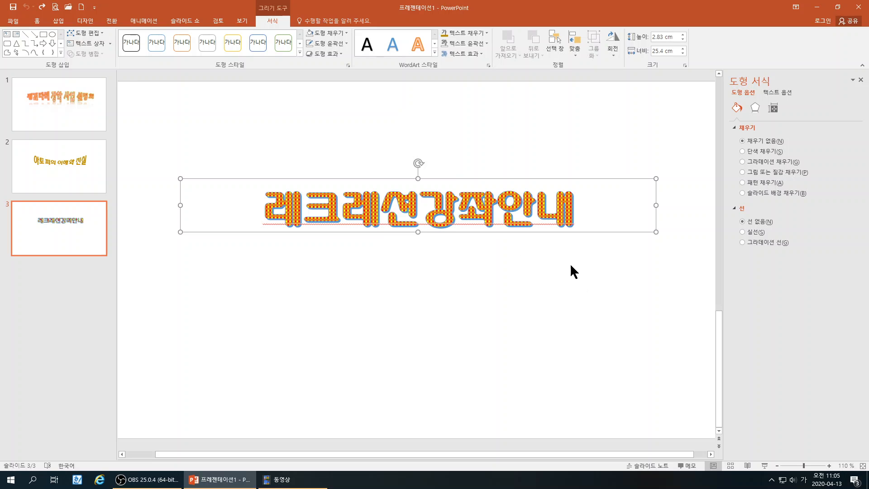
# Step: Place the text cursor between 레크레션 and 강좌안내 in the slide 3 title
pyautogui.click(563, 262)
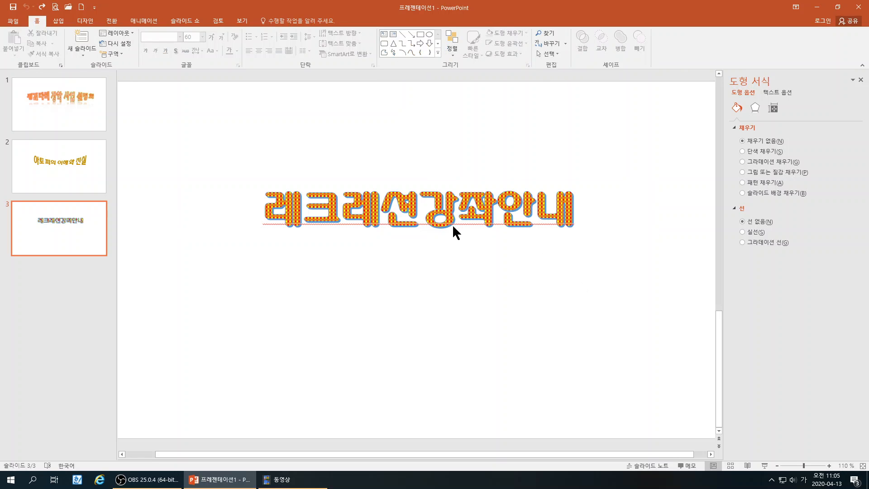
pyautogui.click(415, 208)
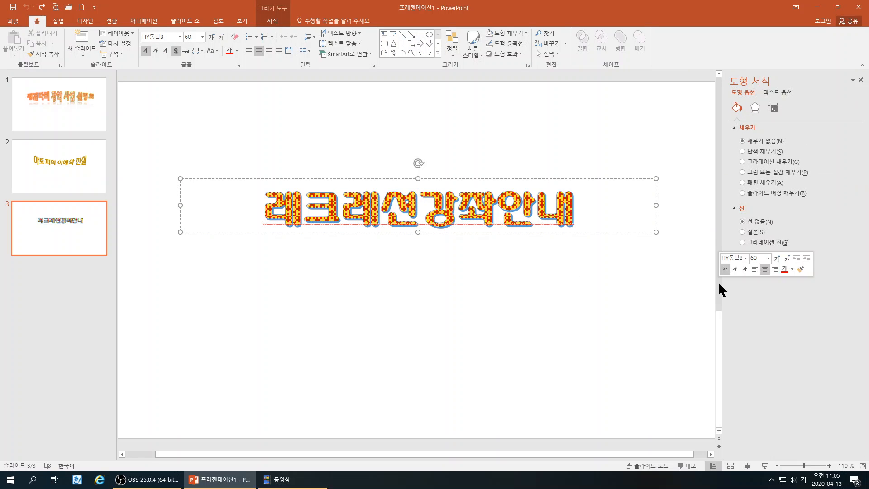